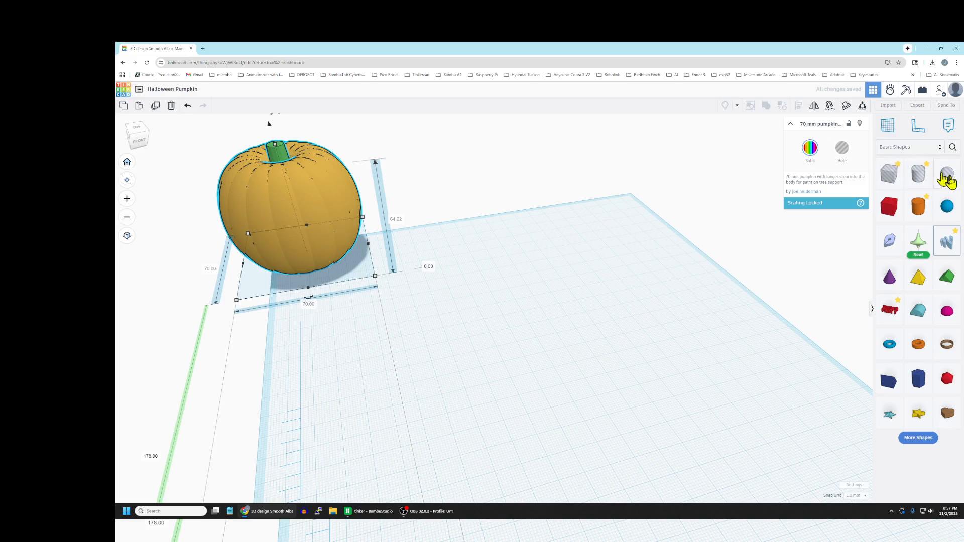
# - Place a sphere on the workplane, raise its steps to the maximum and size it 40 × 40 × 60 mm
pyautogui.moveTo(947, 208); pyautogui.dragTo(491, 372)
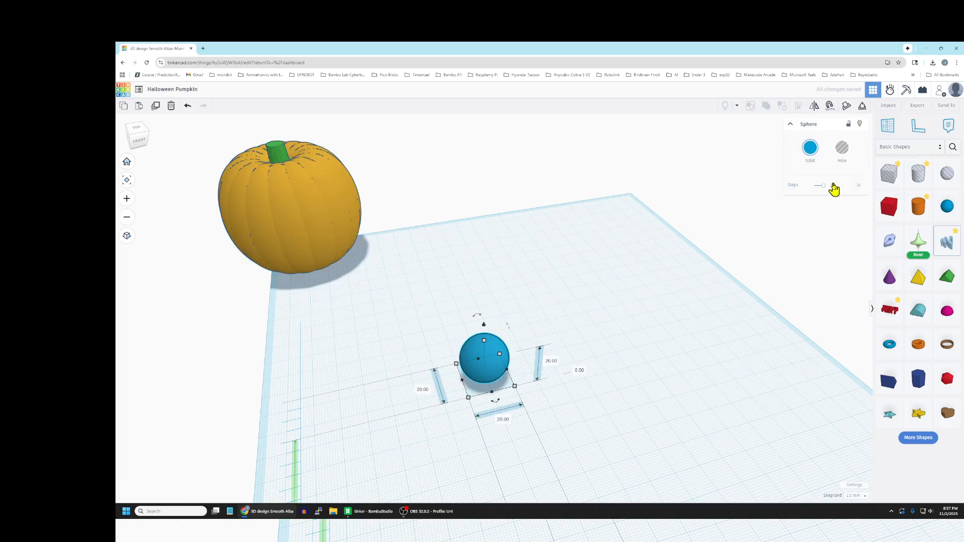
pyautogui.moveTo(822, 191); pyautogui.dragTo(869, 191)
pyautogui.click(502, 419)
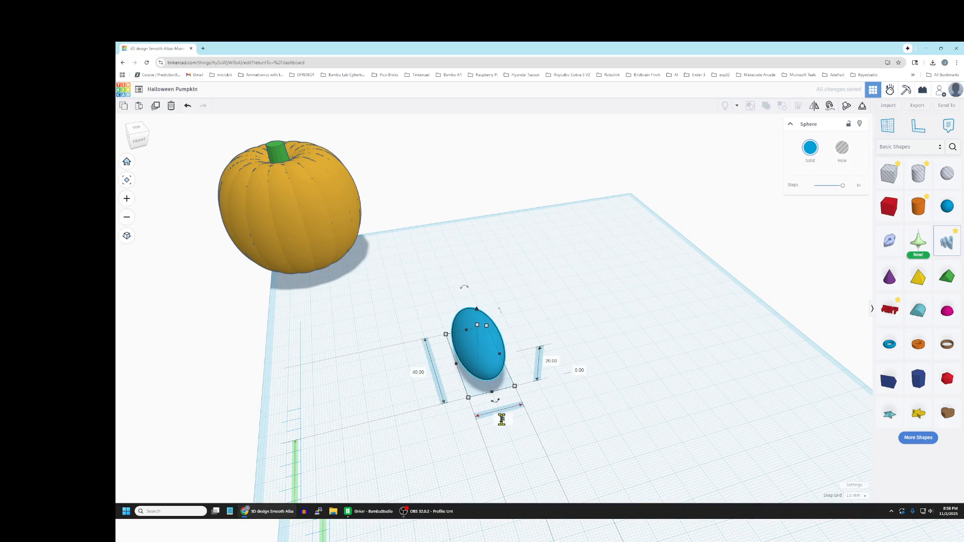
pyautogui.click(552, 361)
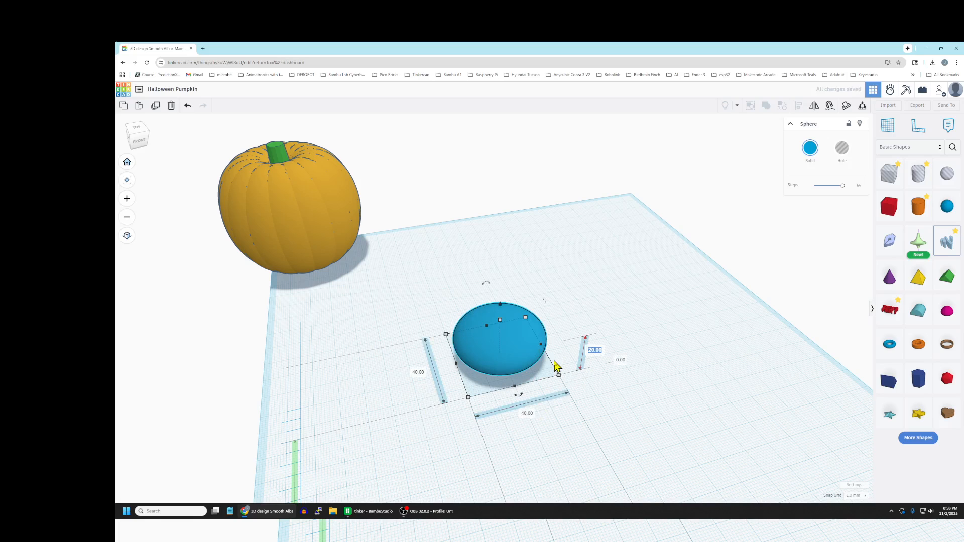
pyautogui.press('Return')
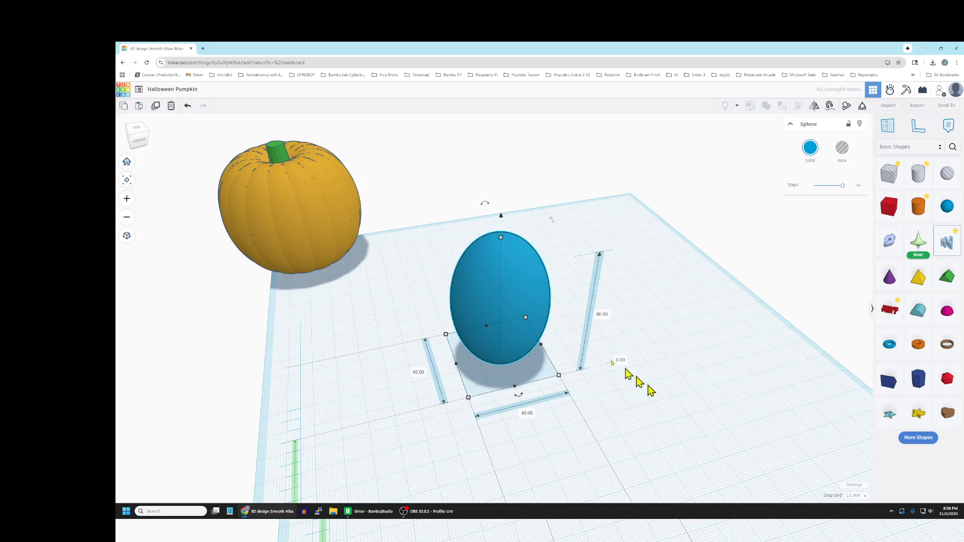
# - Color the stretched sphere the same golden orange preset as the reference pumpkin
pyautogui.click(810, 149)
pyautogui.click(764, 232)
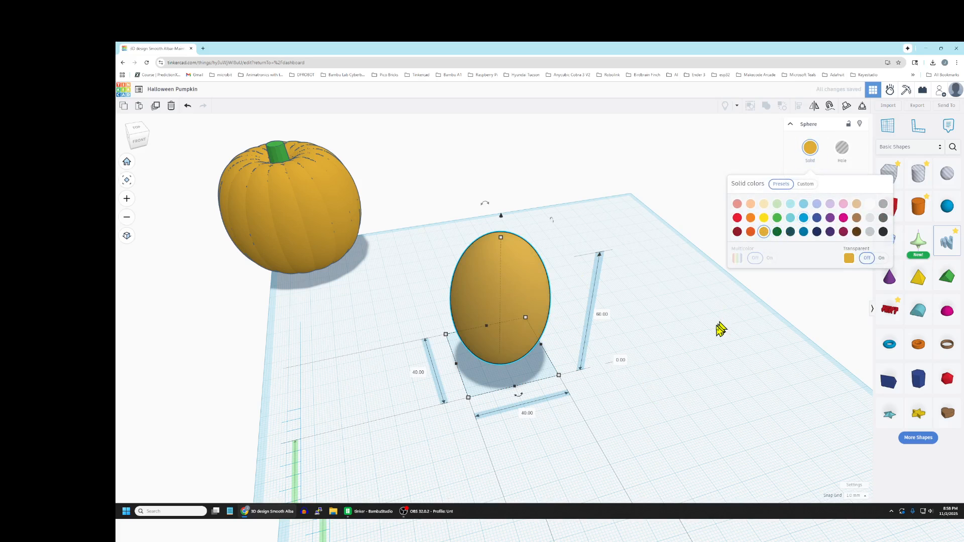
pyautogui.click(716, 352)
pyautogui.moveTo(711, 356); pyautogui.dragTo(696, 346, button='right')
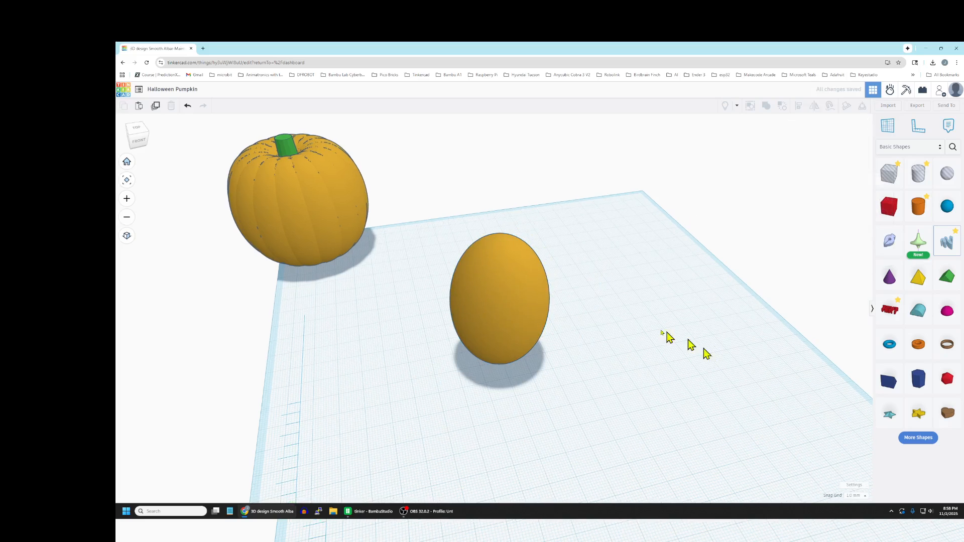
# - Duplicate the stretched sphere, set the snap grid to 5 mm and shift the copy 30 mm sideways so the two overlap
pyautogui.click(494, 307)
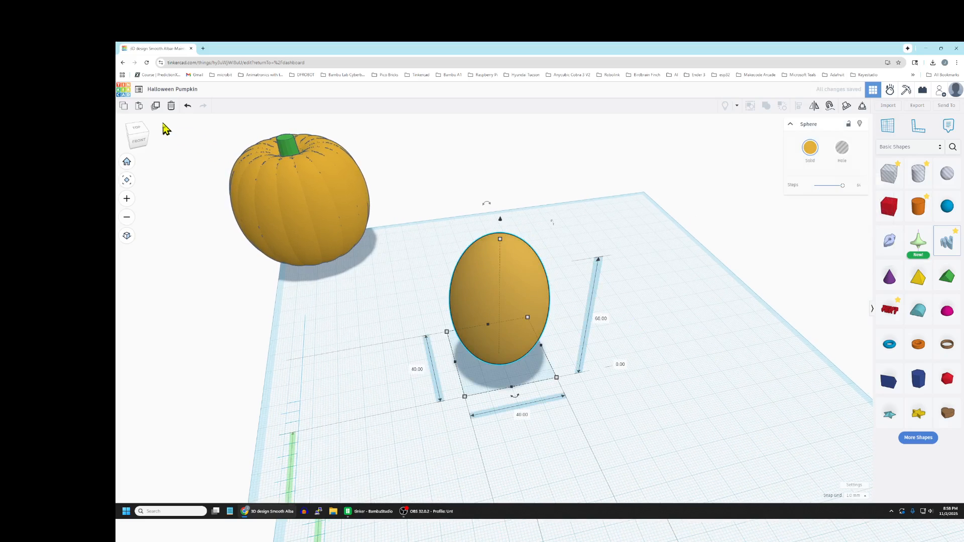
pyautogui.click(155, 106)
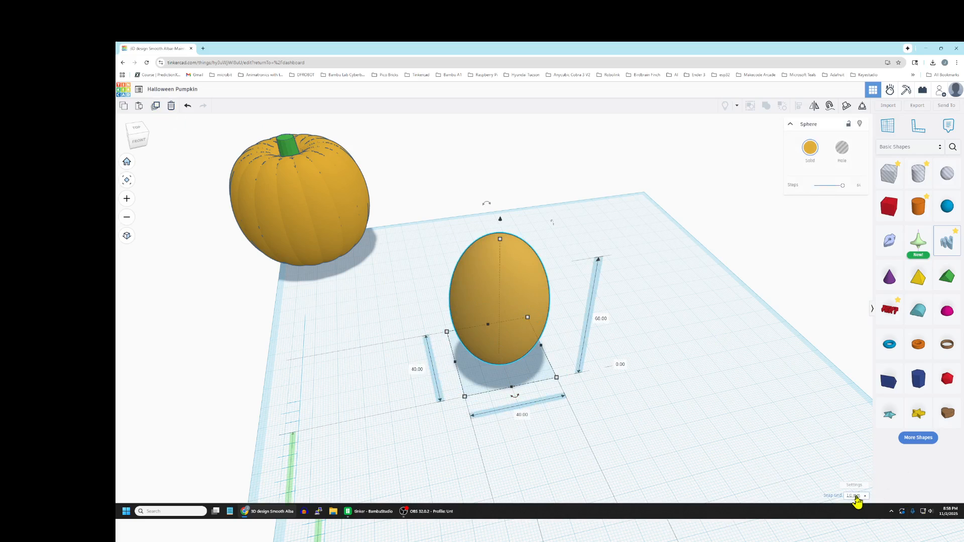
pyautogui.click(859, 479)
pyautogui.press('Right')
pyautogui.press('Right')
pyautogui.press('Right')
pyautogui.press('Right')
pyautogui.press('Right')
pyautogui.press('Right')
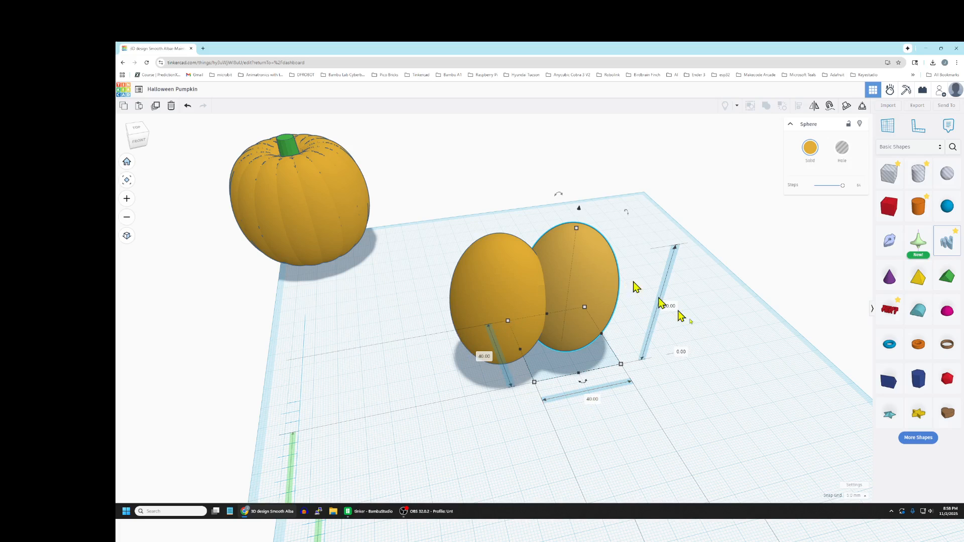
# - Duplicate the two overlapping spheres together and rotate the copied pair 22.5° about the vertical axis
pyautogui.click(491, 226)
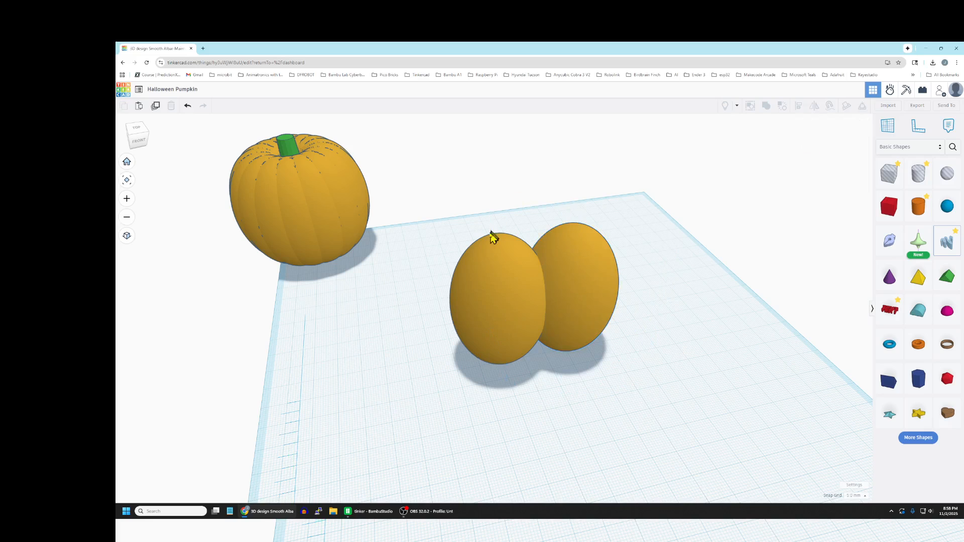
pyautogui.moveTo(445, 228); pyautogui.dragTo(634, 377)
pyautogui.click(718, 378)
pyautogui.moveTo(691, 400); pyautogui.dragTo(646, 374, button='right')
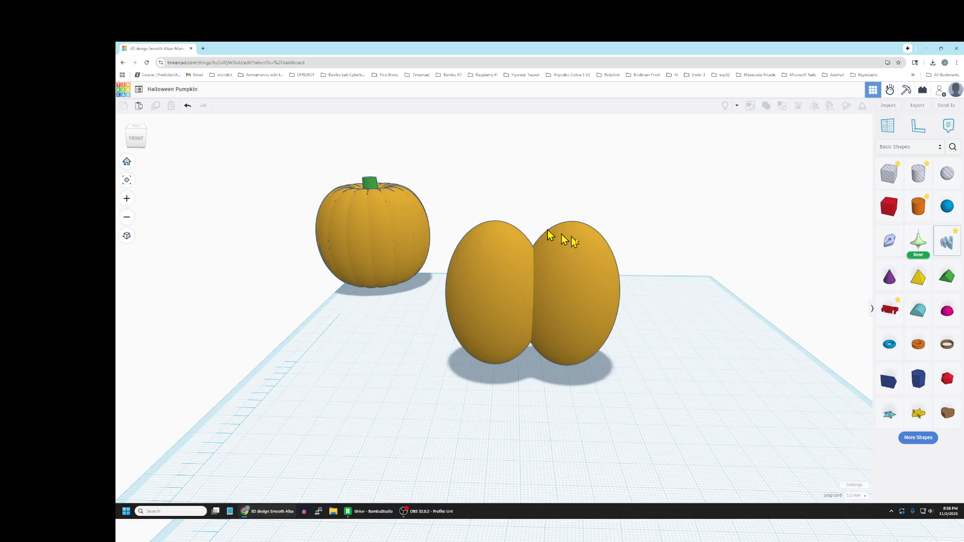
pyautogui.moveTo(669, 336); pyautogui.dragTo(684, 380, button='right')
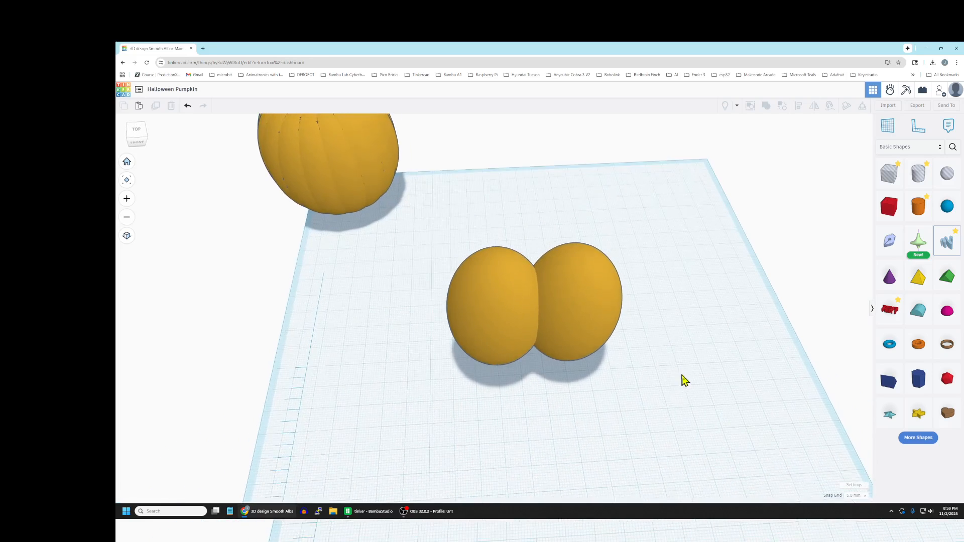
pyautogui.moveTo(438, 235); pyautogui.dragTo(658, 395)
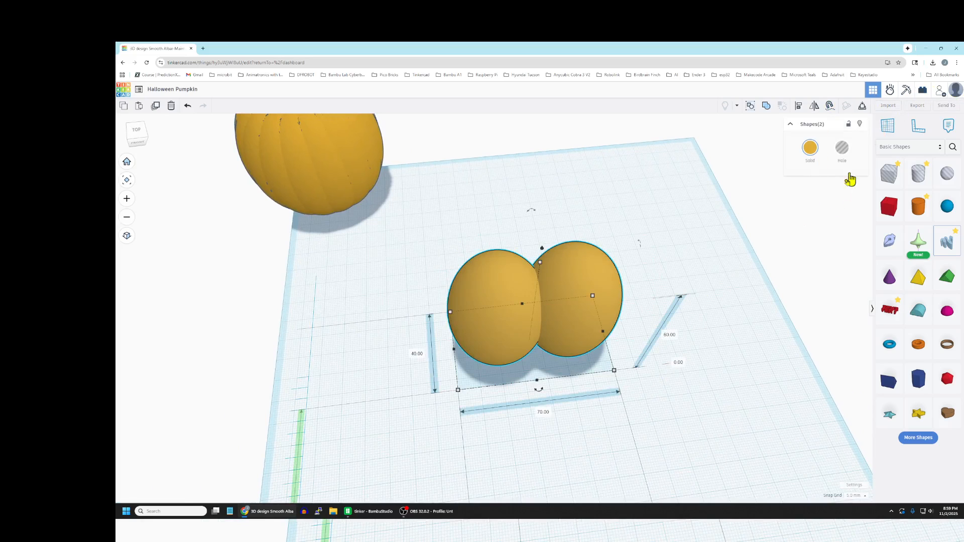
pyautogui.click(156, 106)
pyautogui.moveTo(539, 396)
pyautogui.moveTo(538, 396); pyautogui.dragTo(564, 397)
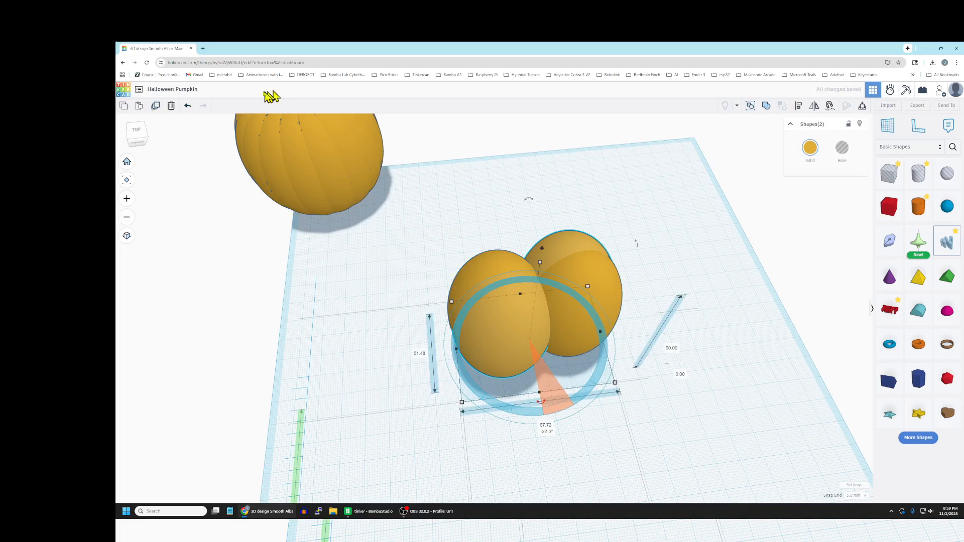
# - Repeat the rotated duplication seven more times to complete the ring of pumpkin lobes
pyautogui.click(157, 106)
pyautogui.click(157, 105)
pyautogui.click(156, 106)
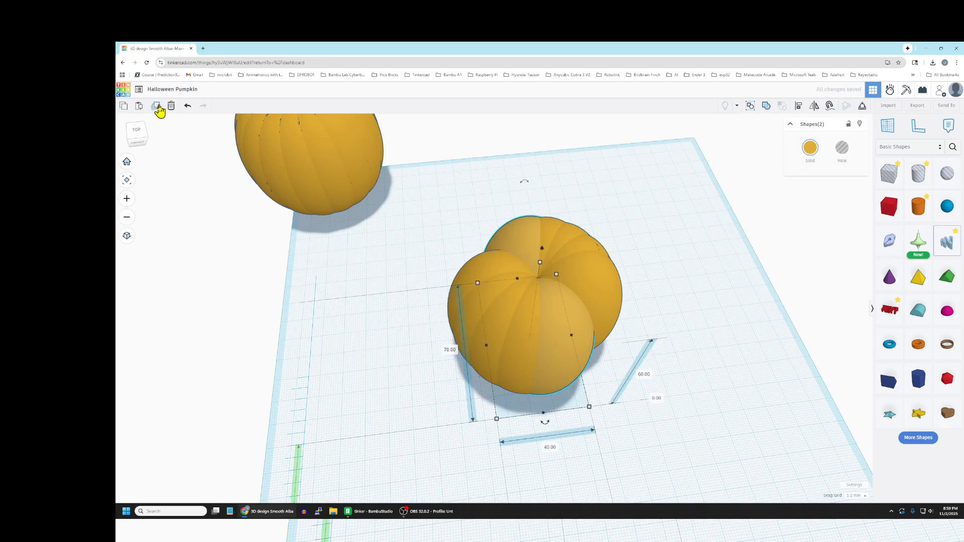
pyautogui.click(156, 106)
pyautogui.click(156, 106)
pyautogui.click(157, 106)
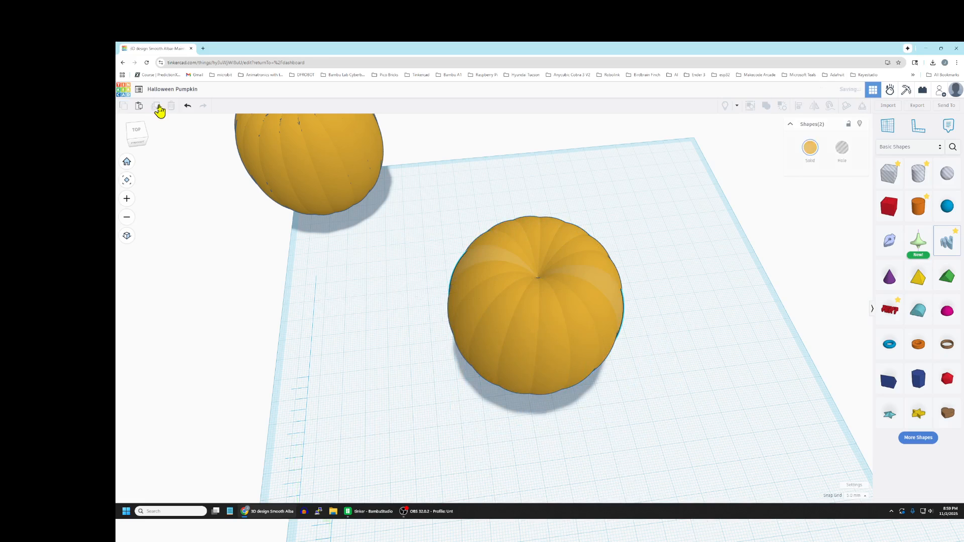
pyautogui.click(157, 106)
# - Select all the overlapping lobes and combine them into a single union group
pyautogui.moveTo(691, 405); pyautogui.dragTo(698, 379, button='right')
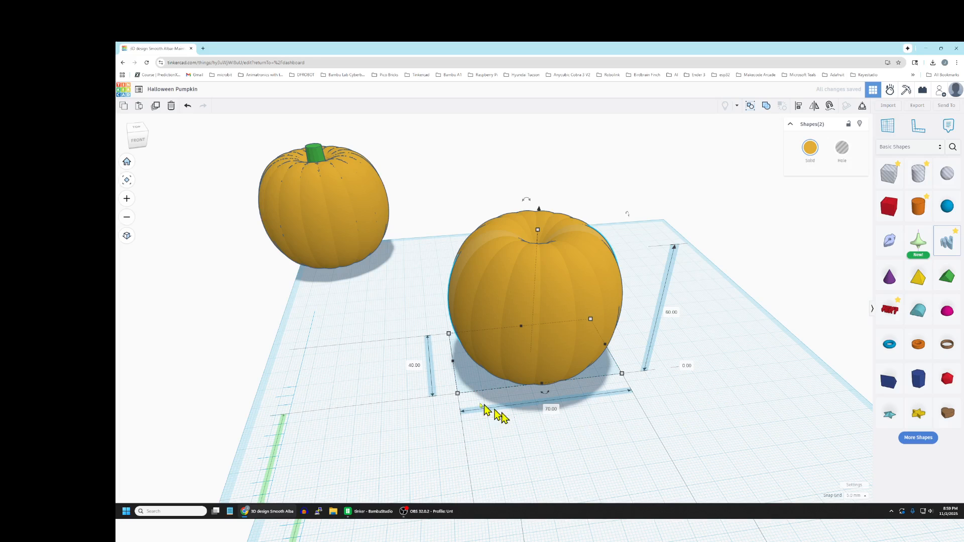
pyautogui.moveTo(684, 429)
pyautogui.mouseDown(button='right')
pyautogui.moveTo(778, 413)
pyautogui.moveTo(671, 442)
pyautogui.moveTo(678, 419)
pyautogui.mouseUp(button='right')
pyautogui.moveTo(445, 198); pyautogui.dragTo(673, 436)
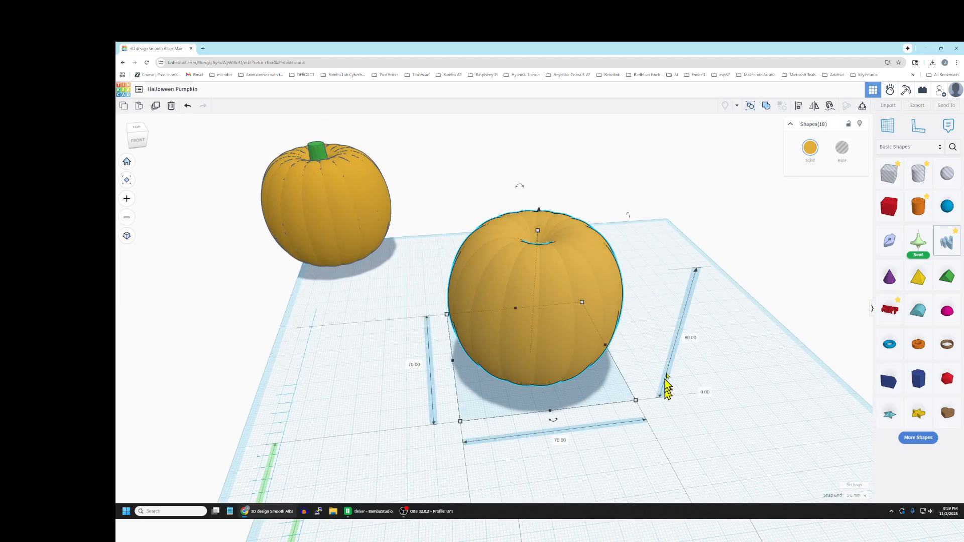
pyautogui.click(767, 107)
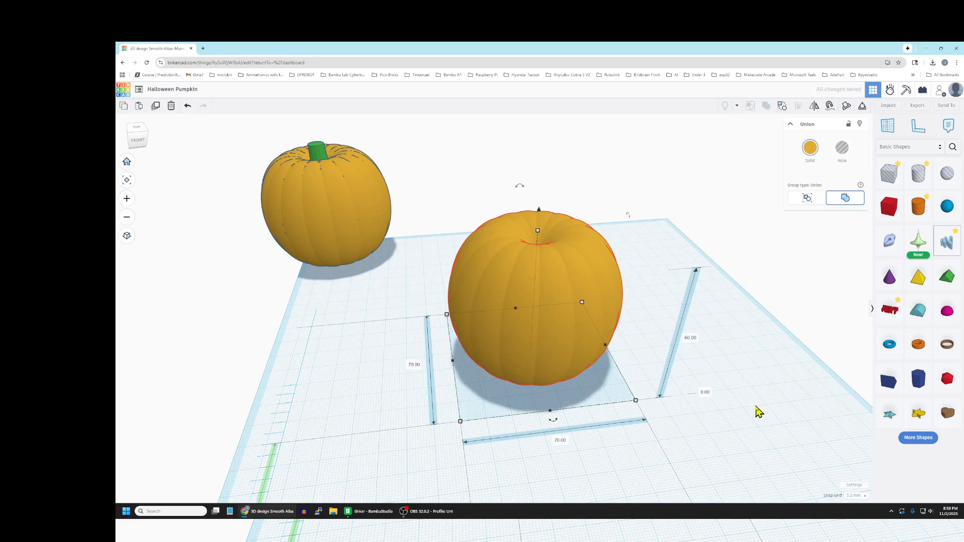
pyautogui.click(733, 410)
pyautogui.click(467, 354)
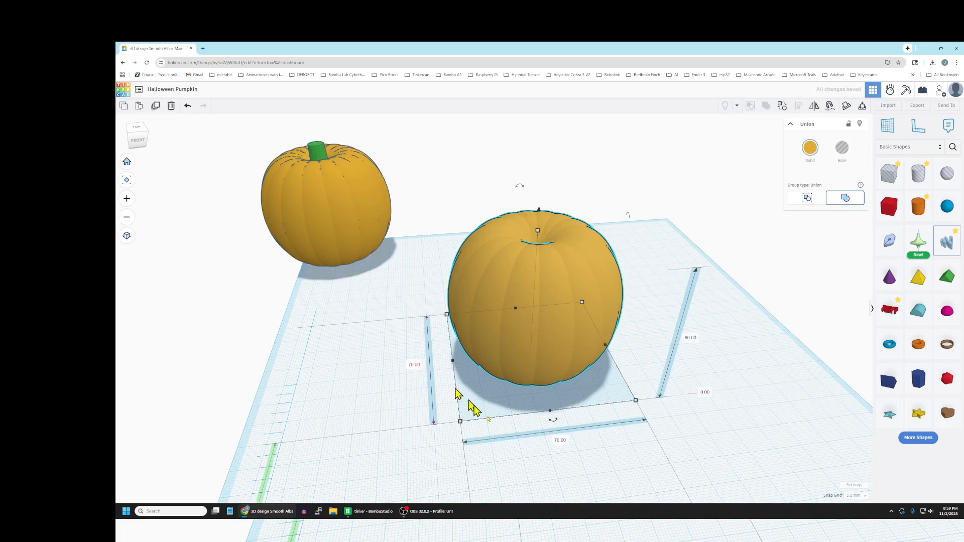
pyautogui.click(724, 377)
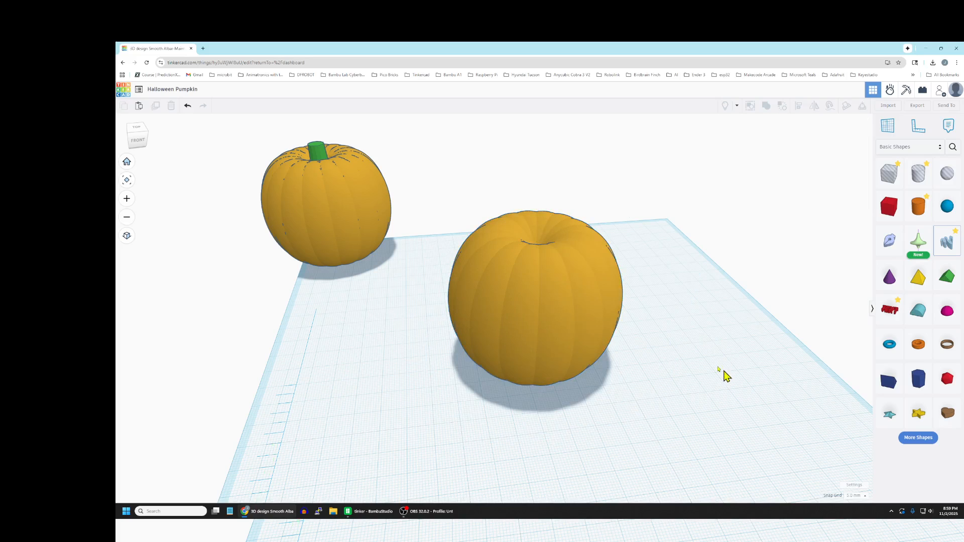
# - Duplicate the united pumpkin body and set the copy apart beside the original
pyautogui.click(537, 290)
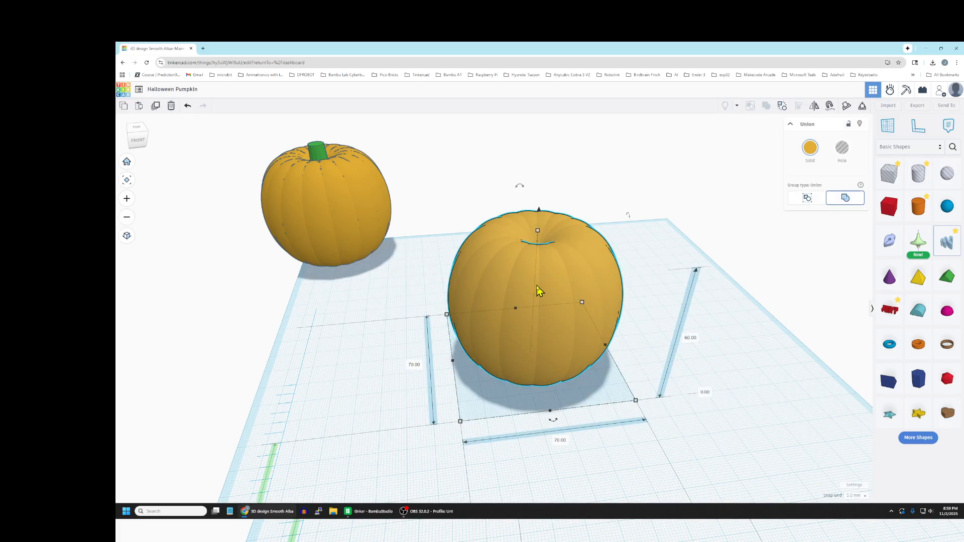
pyautogui.click(157, 106)
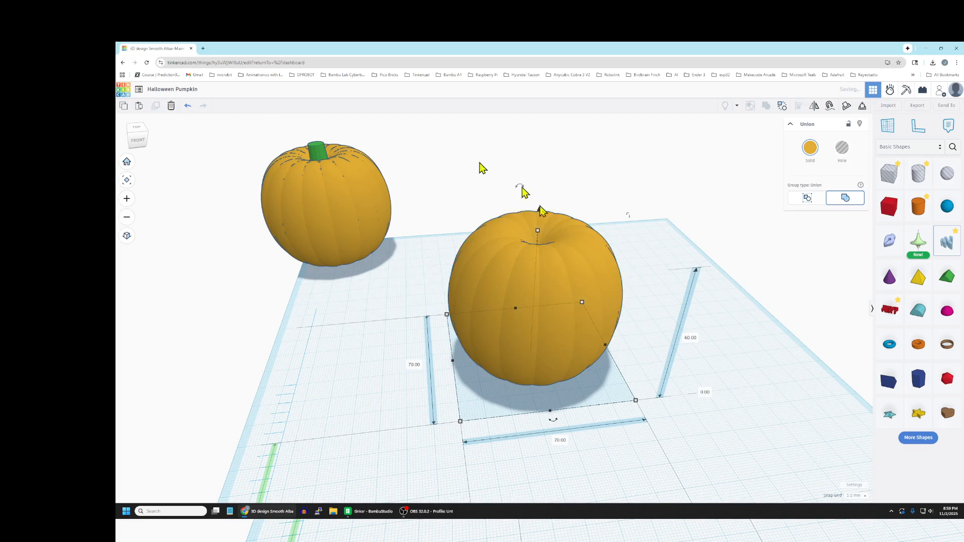
pyautogui.moveTo(542, 301); pyautogui.dragTo(782, 282)
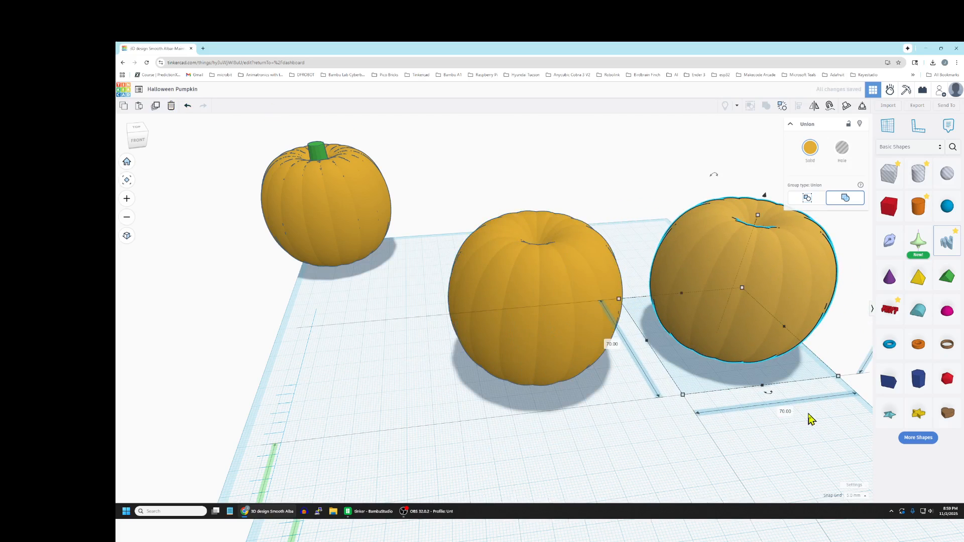
pyautogui.moveTo(536, 274); pyautogui.dragTo(420, 308)
pyautogui.moveTo(745, 298); pyautogui.dragTo(650, 325)
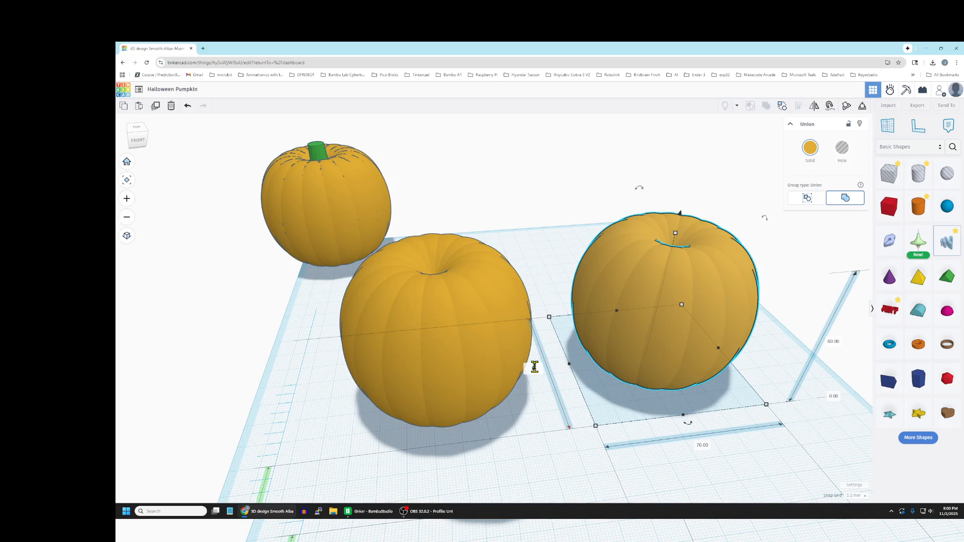
# - Resize the duplicated pumpkin body to 66 × 66 mm with a height of 56 mm
pyautogui.click(704, 446)
pyautogui.write('66')
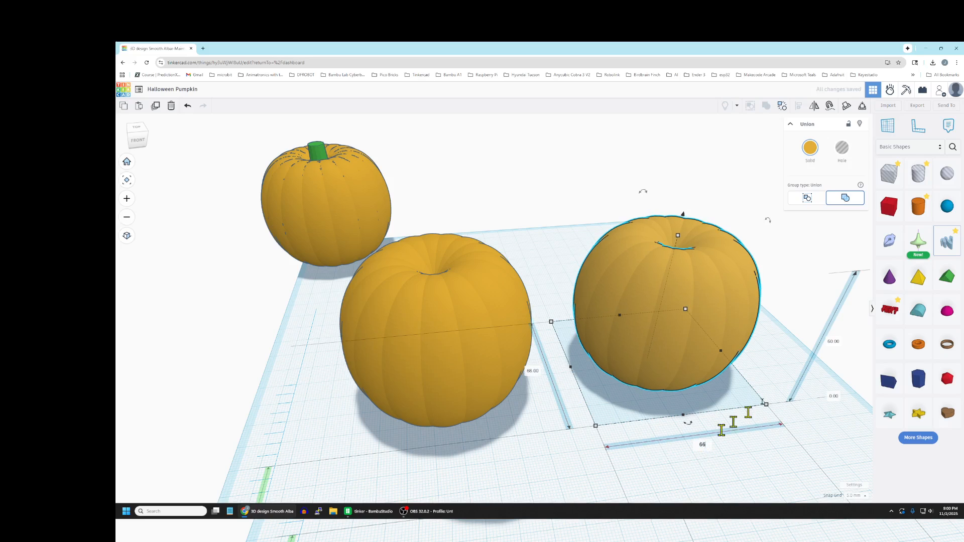
pyautogui.click(830, 343)
pyautogui.write('56')
pyautogui.press('Return')
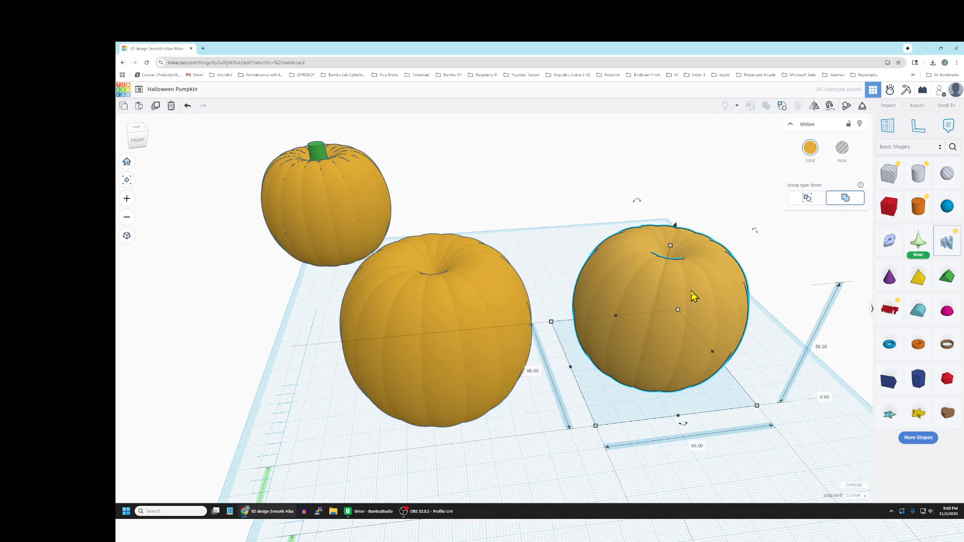
# - Turn the smaller pumpkin copy into a hole and move it so it overlaps the solid pumpkin
pyautogui.click(847, 153)
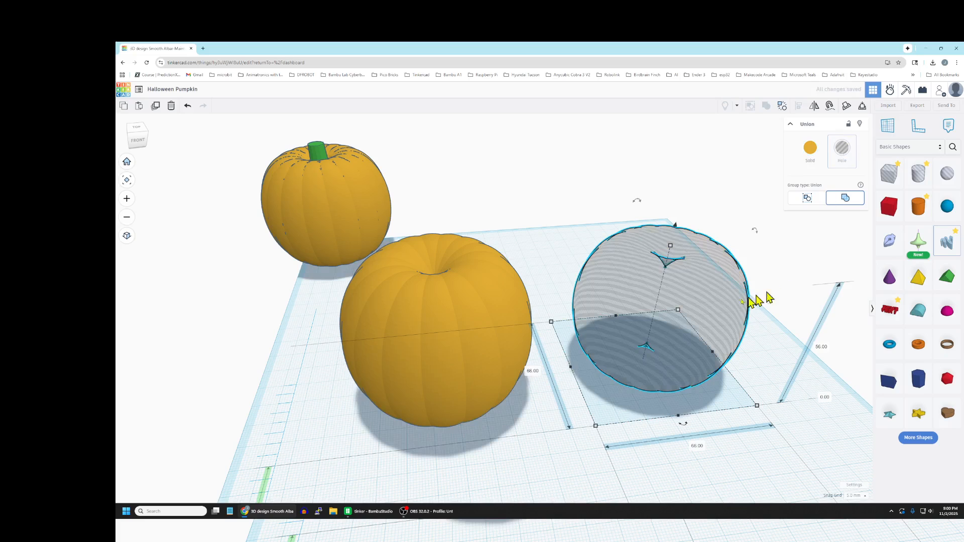
pyautogui.moveTo(715, 308); pyautogui.dragTo(519, 328)
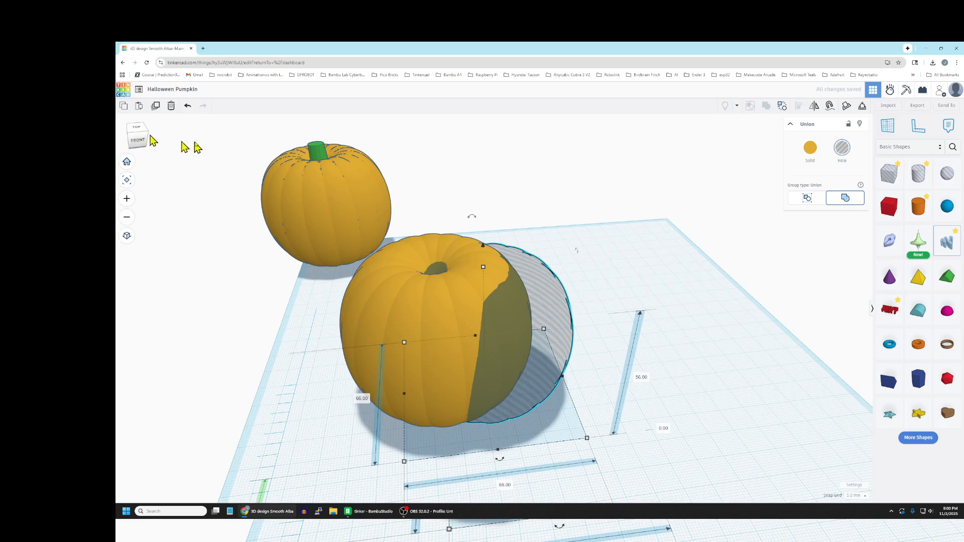
pyautogui.moveTo(135, 126); pyautogui.dragTo(137, 126)
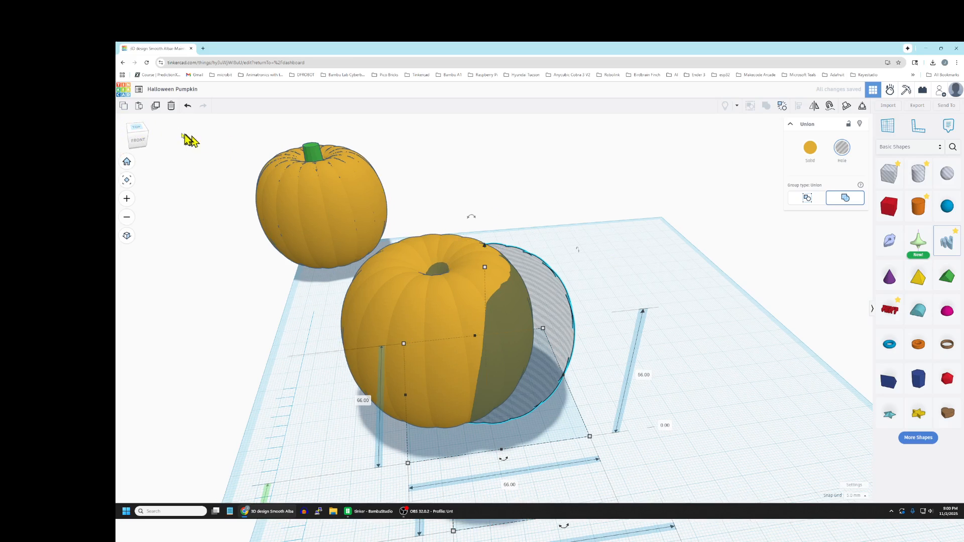
pyautogui.click(137, 132)
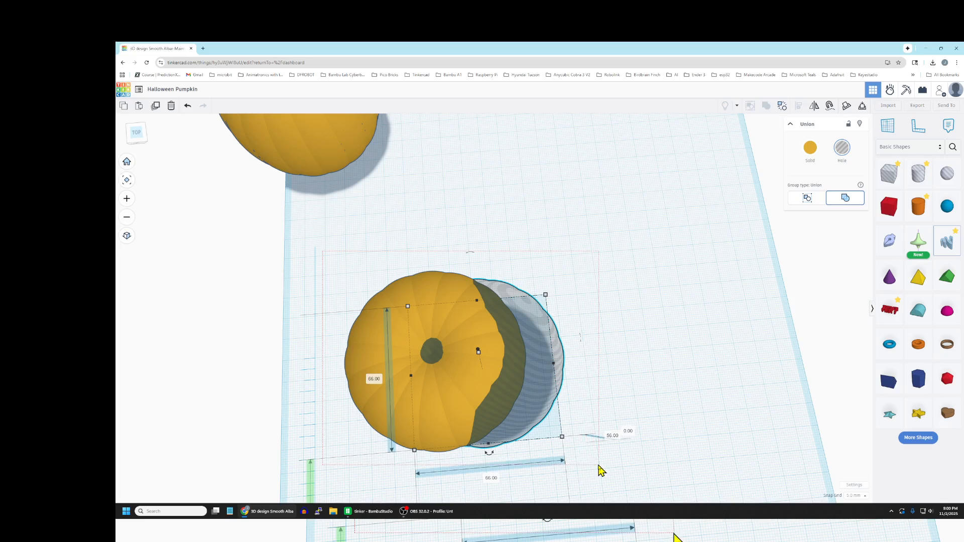
# - Centre the smaller pumpkin hole within the solid pumpkin on all three axes and combine both into a union group
pyautogui.hotkey('ctrl', 'shift', 'g')
pyautogui.moveTo(671, 465); pyautogui.dragTo(676, 404, button='right')
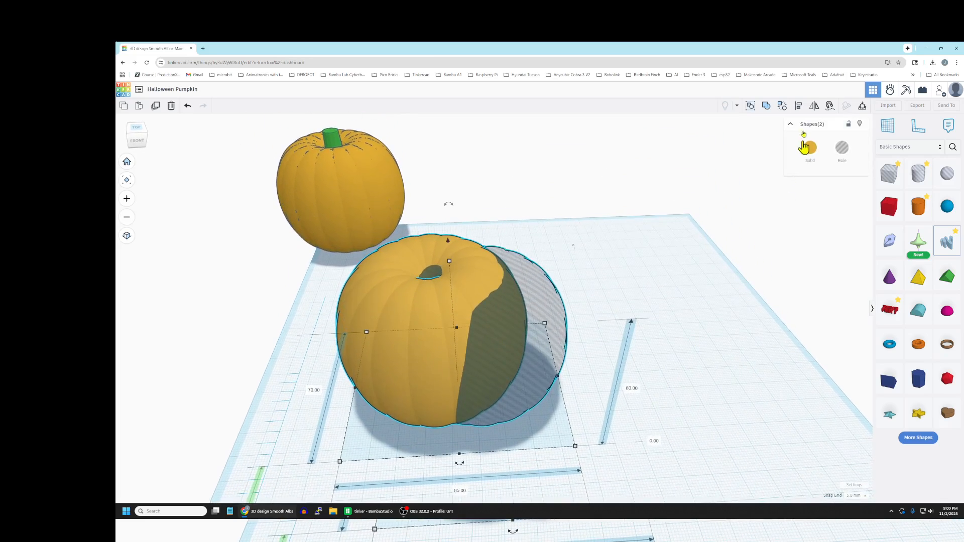
pyautogui.click(799, 107)
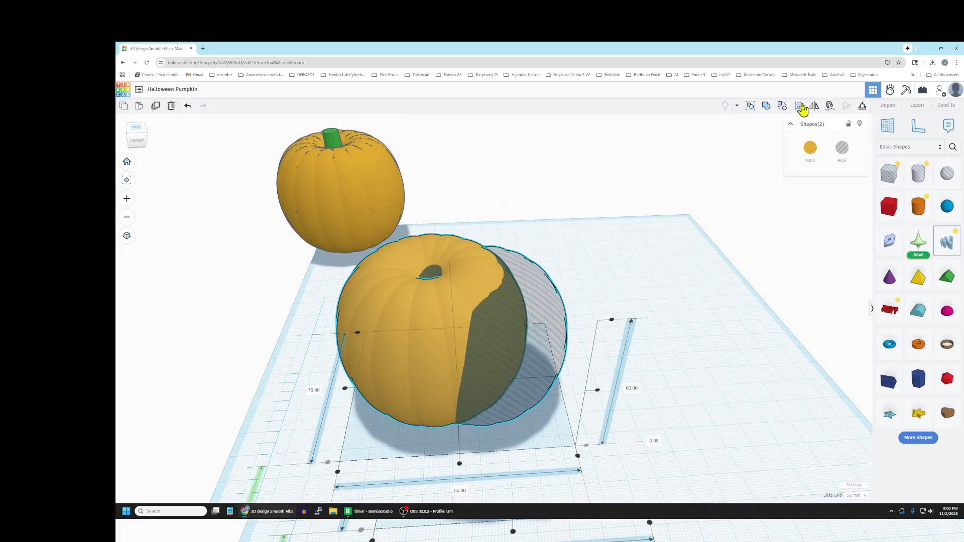
pyautogui.click(598, 391)
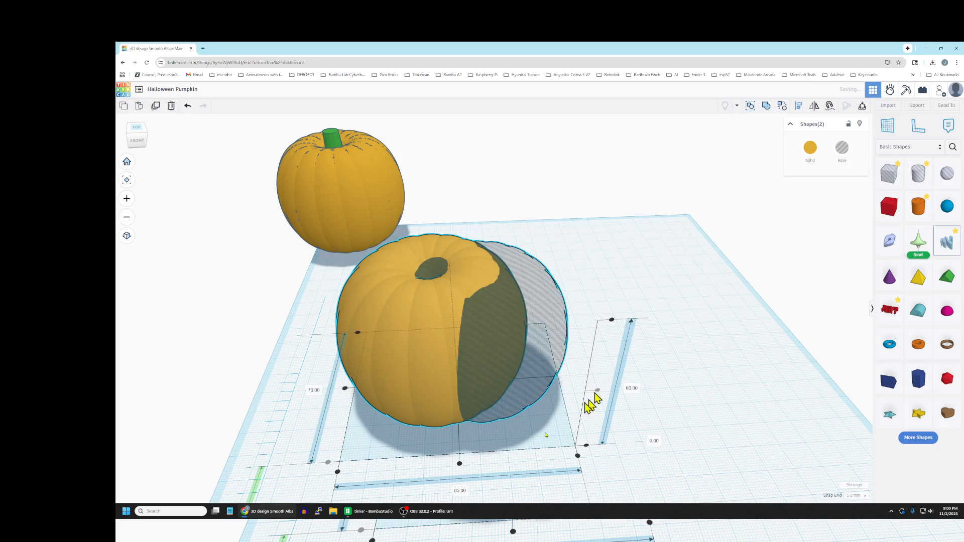
pyautogui.click(459, 463)
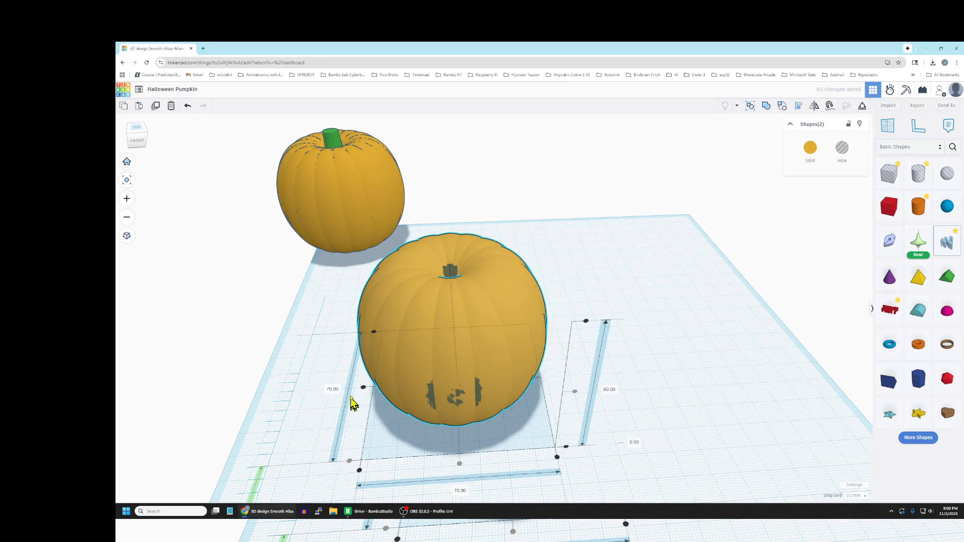
pyautogui.click(364, 388)
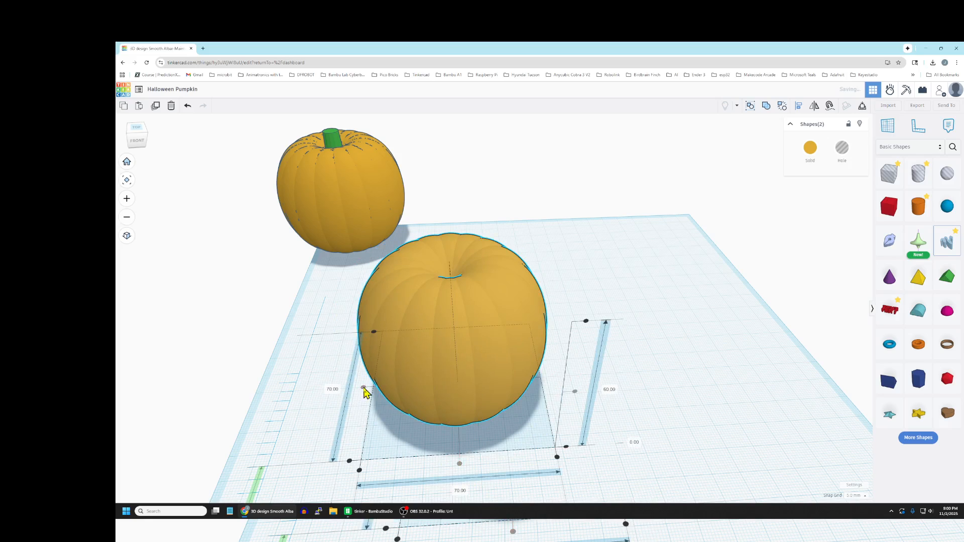
pyautogui.click(765, 107)
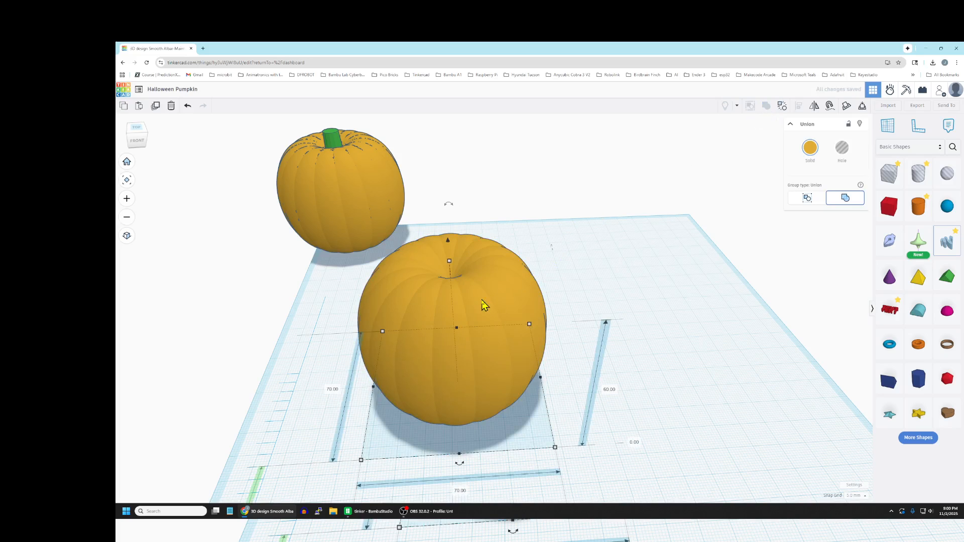
pyautogui.click(656, 281)
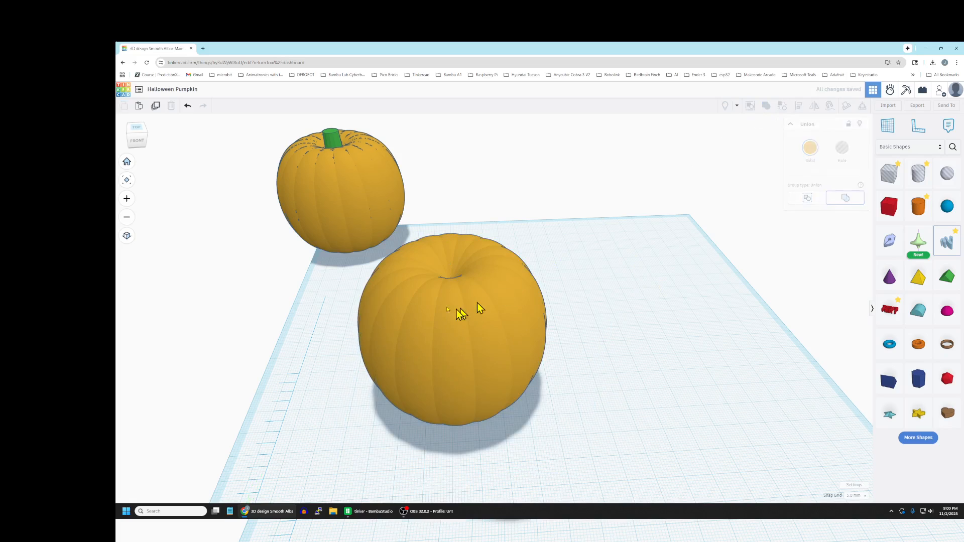
# - Make the hollowed pumpkin transparent to examine its shell and inner cavity, and restore its solid appearance
pyautogui.click(457, 304)
pyautogui.press('t')
pyautogui.moveTo(669, 378)
pyautogui.mouseDown(button='right')
pyautogui.moveTo(669, 366)
pyautogui.moveTo(670, 385)
pyautogui.mouseUp(button='right')
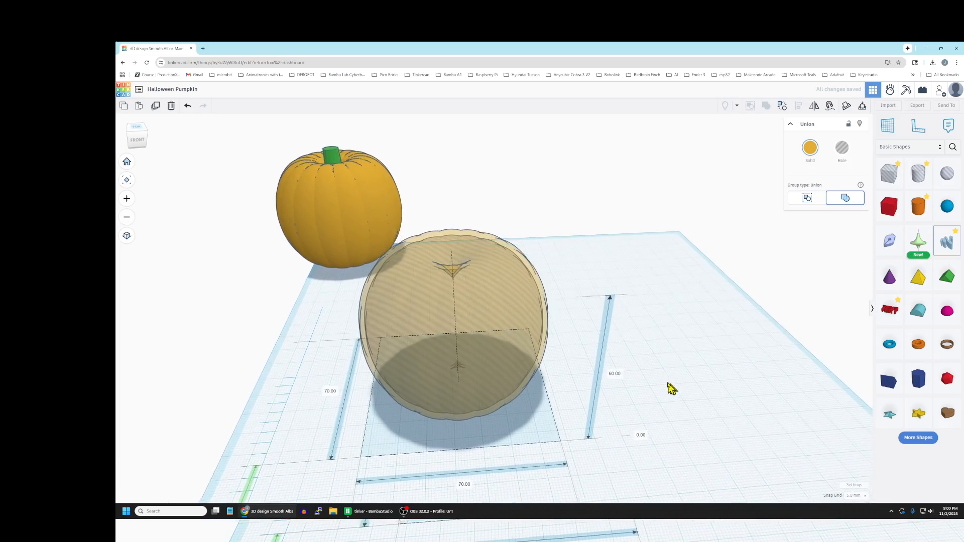
pyautogui.click(663, 361)
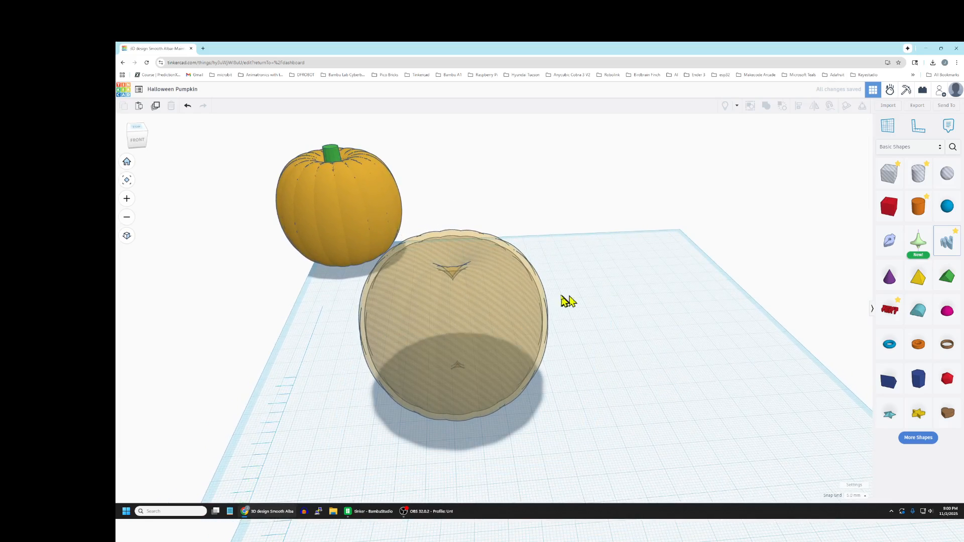
pyautogui.click(492, 334)
pyautogui.moveTo(672, 411); pyautogui.dragTo(672, 406, button='right')
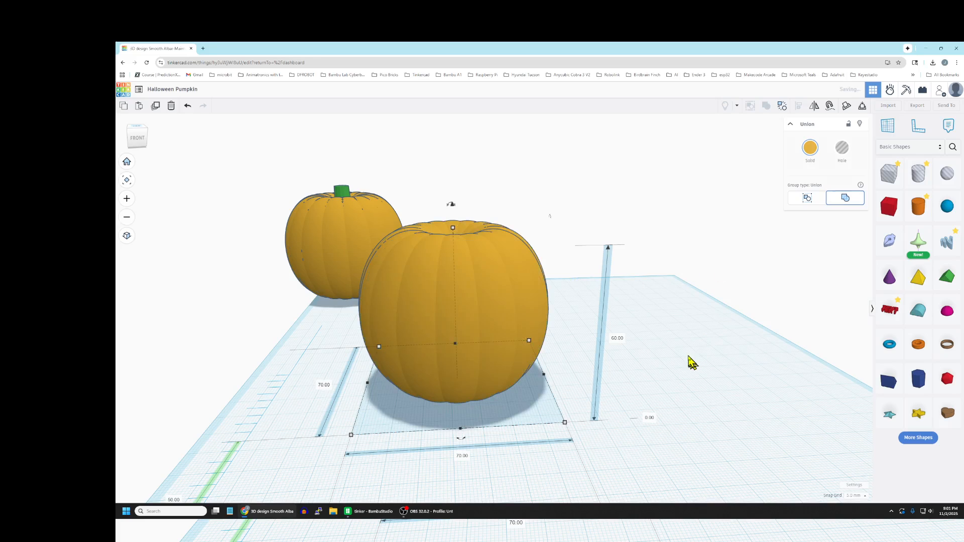
# - Add a cylinder hole beside the pumpkin, 39 × 39 mm wide, with the maximum number of sides
pyautogui.moveTo(920, 173); pyautogui.dragTo(627, 412)
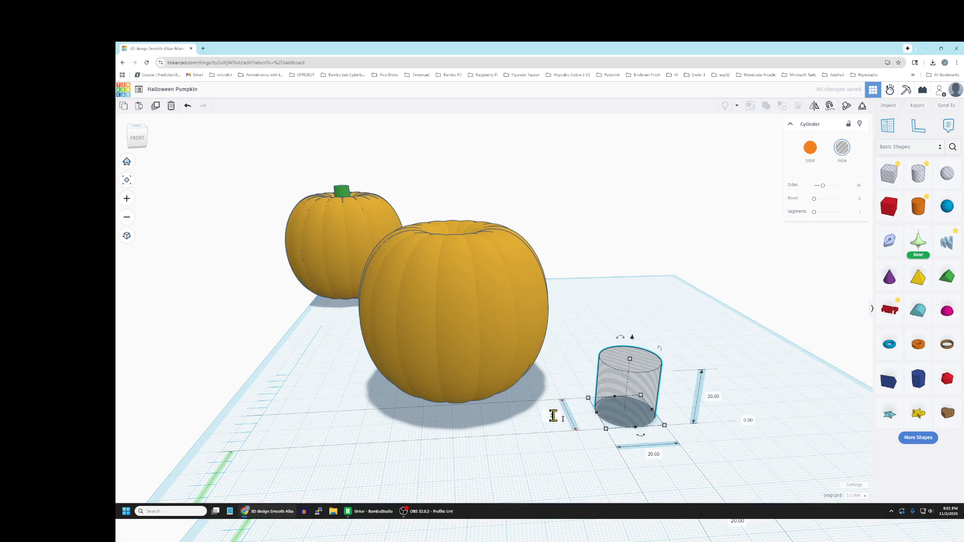
pyautogui.click(650, 453)
pyautogui.write('39')
pyautogui.press('Return')
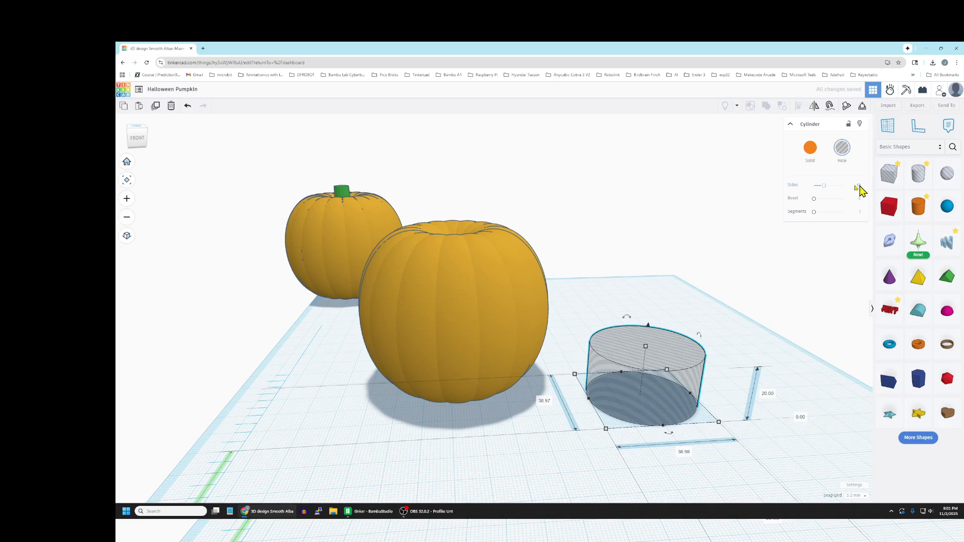
pyautogui.moveTo(824, 185); pyautogui.dragTo(856, 187)
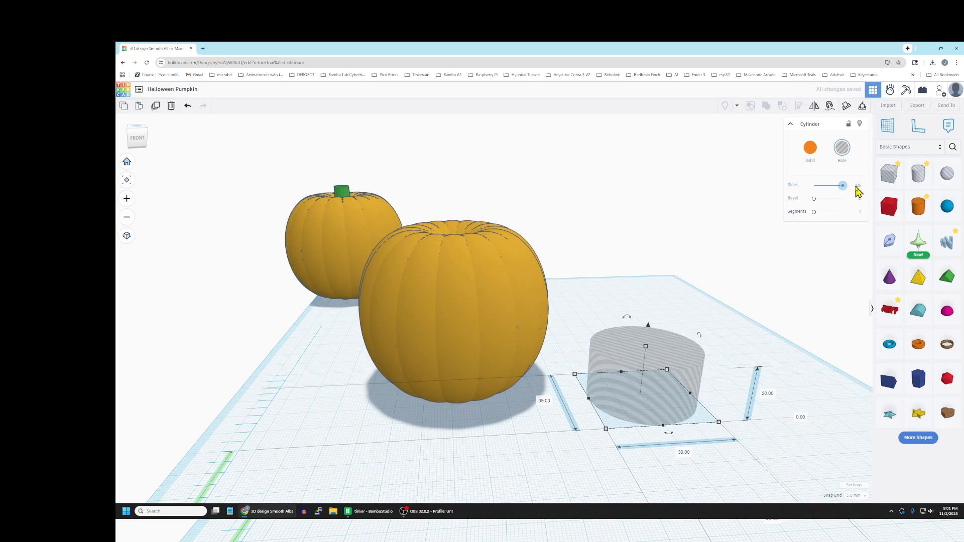
pyautogui.click(761, 353)
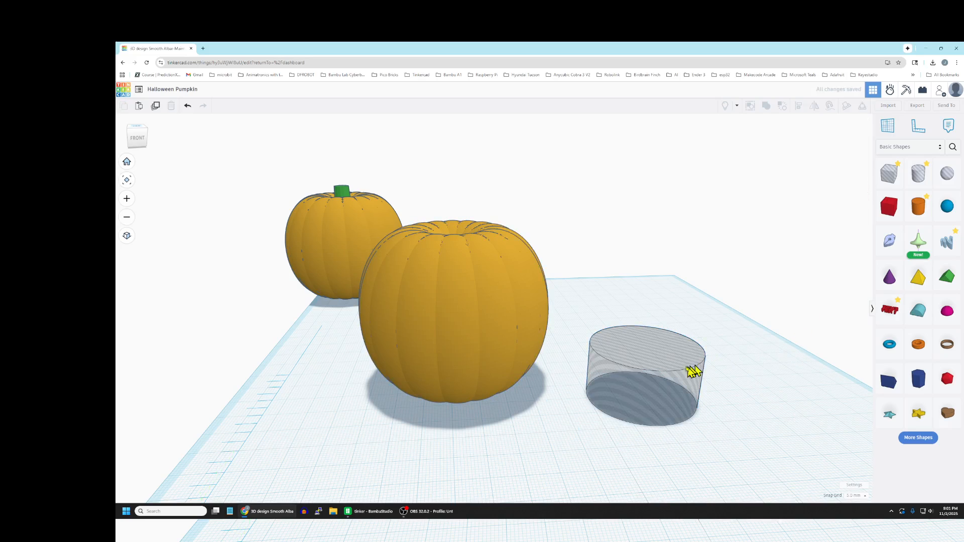
# - Centre the cylinder hole under the pumpkin along width and depth, and union them to cut an opening in its base
pyautogui.moveTo(668, 371); pyautogui.dragTo(467, 378)
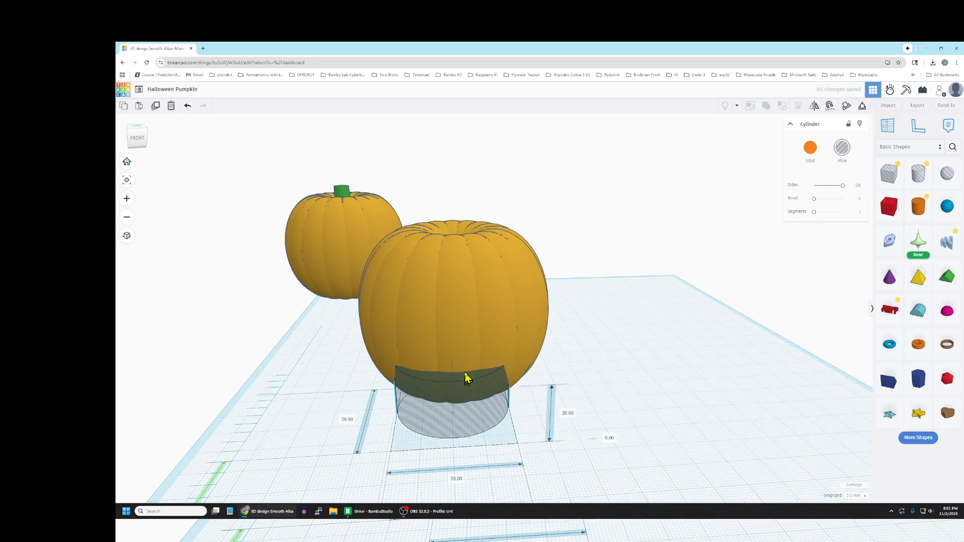
pyautogui.moveTo(607, 311); pyautogui.dragTo(616, 354, button='right')
pyautogui.moveTo(344, 263); pyautogui.dragTo(600, 472)
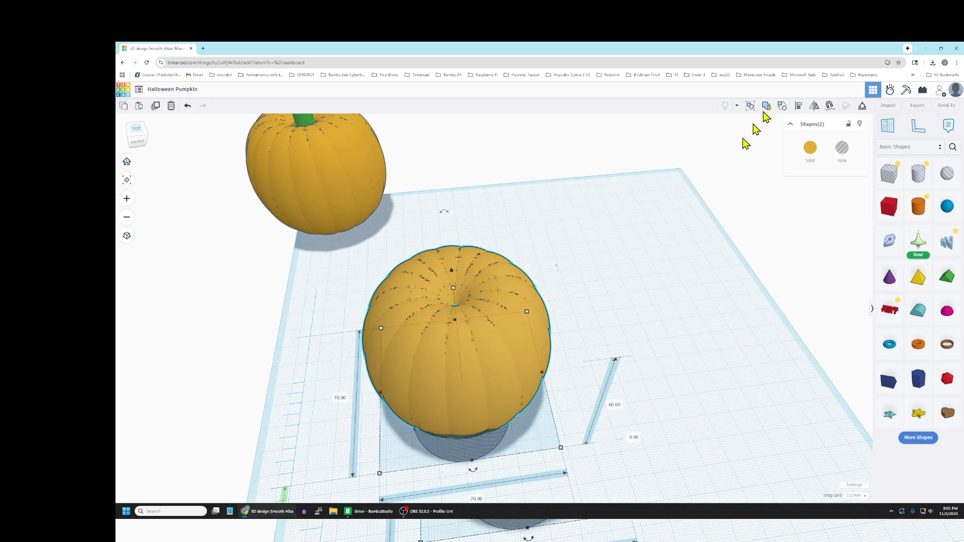
pyautogui.click(800, 107)
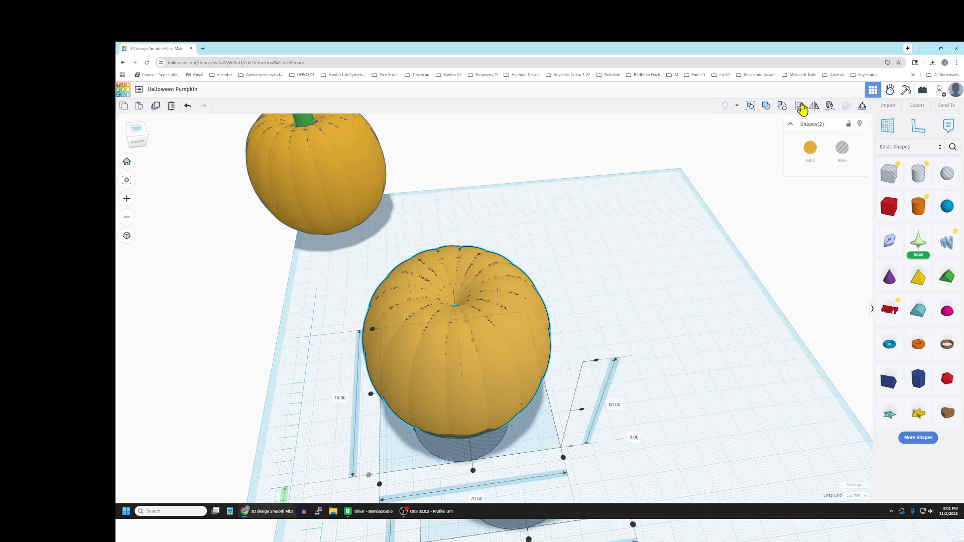
pyautogui.click(371, 394)
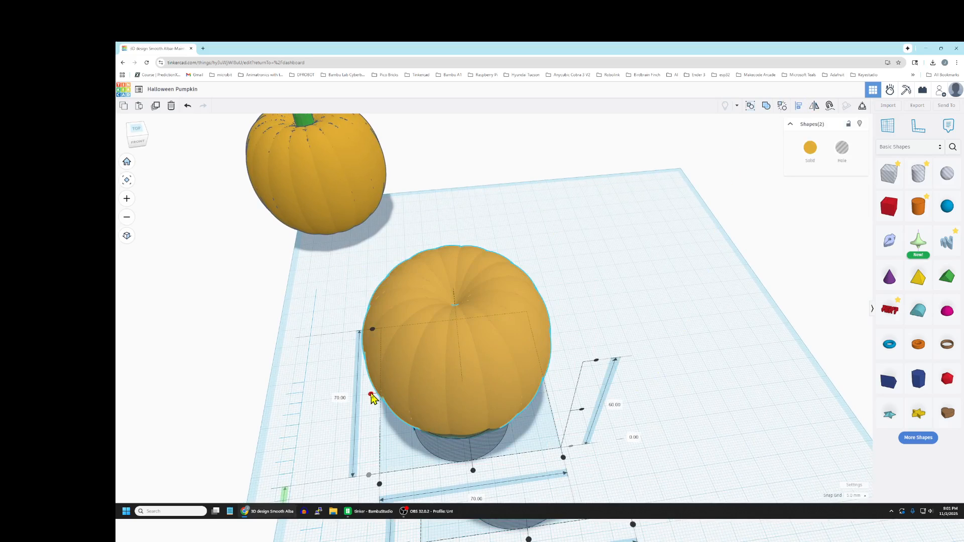
pyautogui.click(473, 471)
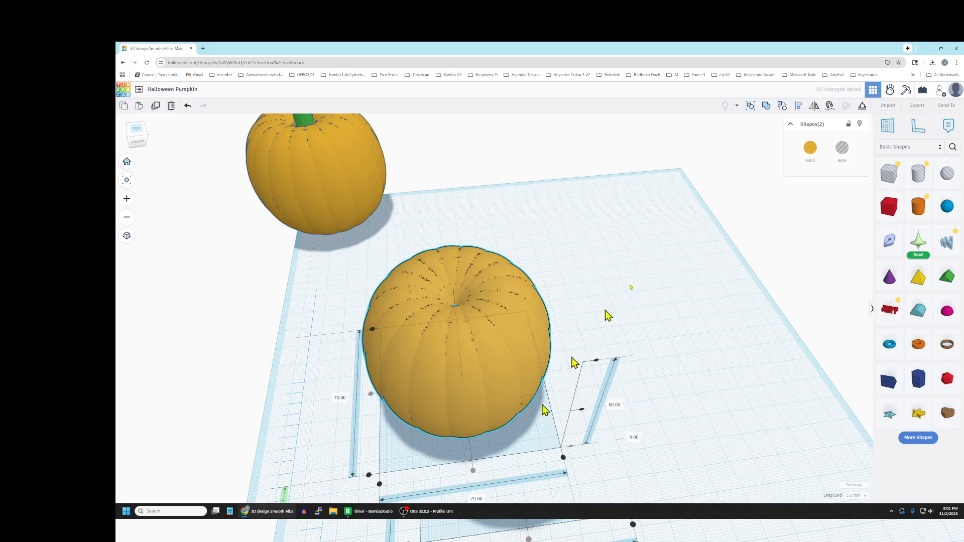
pyautogui.click(766, 106)
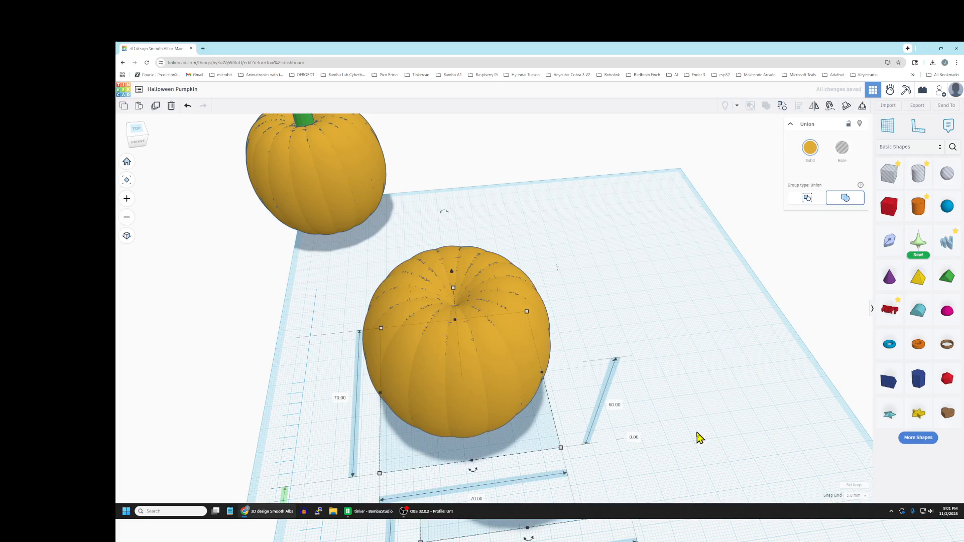
pyautogui.moveTo(693, 432); pyautogui.dragTo(698, 405, button='right')
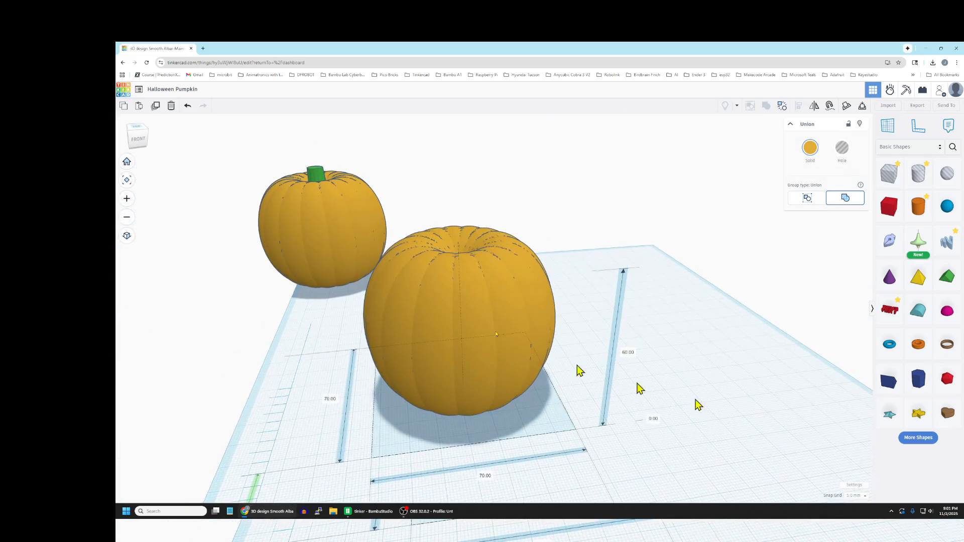
# - Toggle the cut pumpkin's transparency to examine its interior
pyautogui.click(726, 316)
pyautogui.click(454, 305)
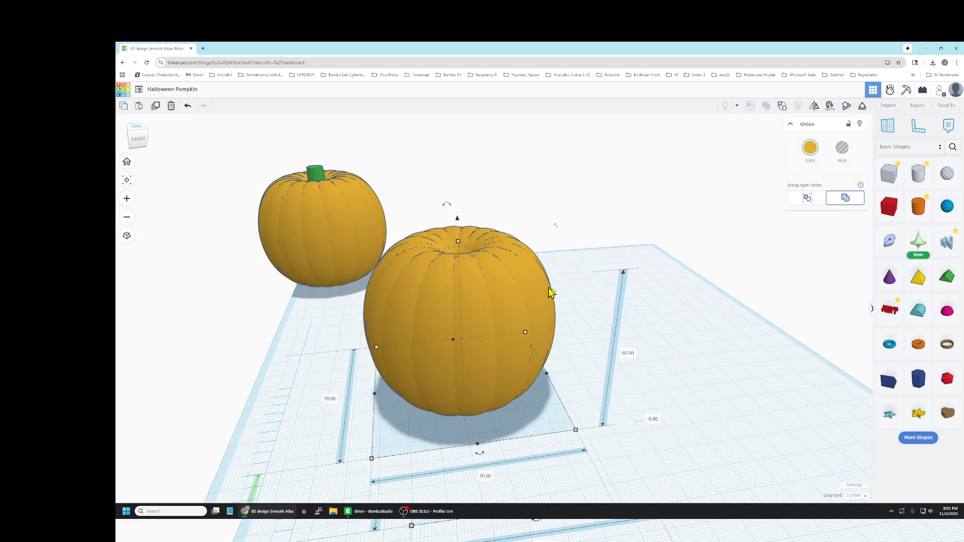
pyautogui.press('t')
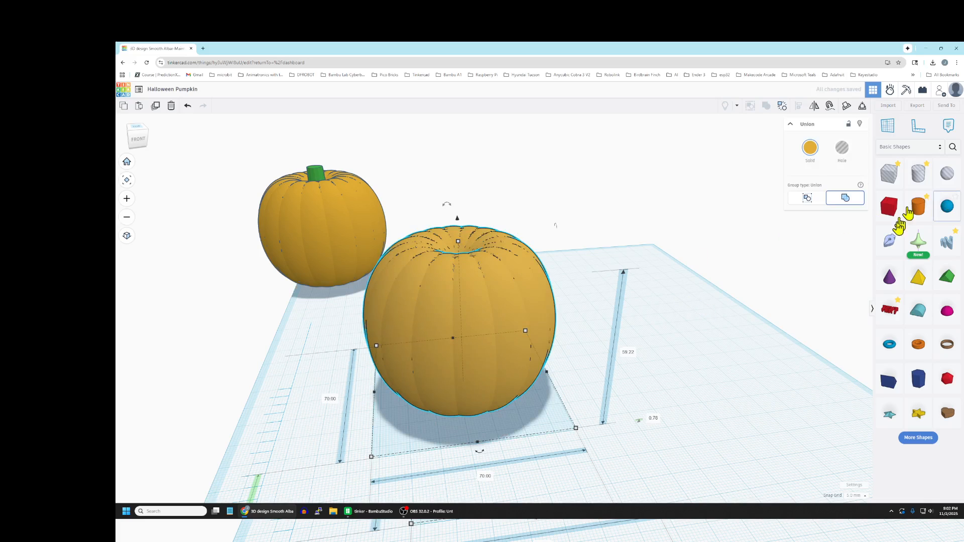
# - Add a cone for the stem beside the pumpkin with a top radius of 8 and 12 sides
pyautogui.moveTo(889, 284); pyautogui.dragTo(673, 391)
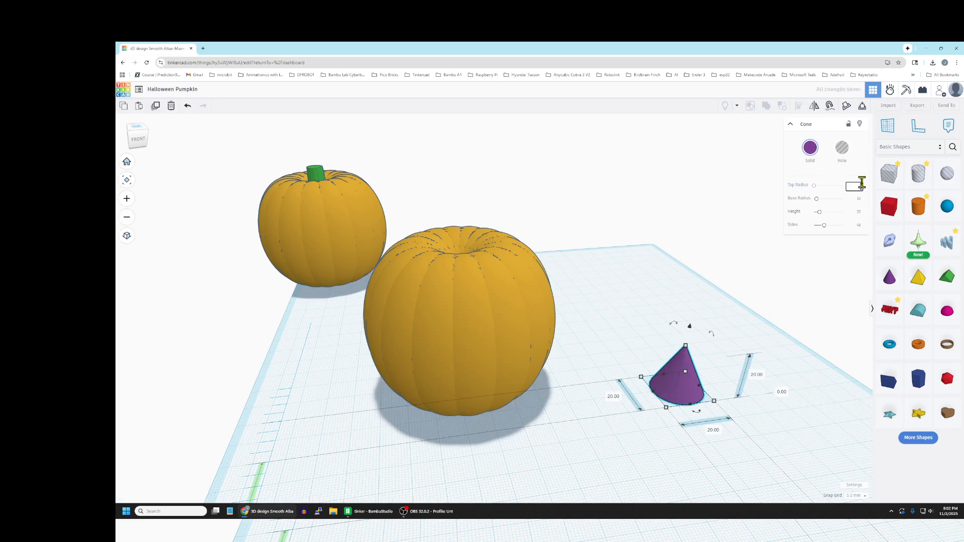
pyautogui.write('8')
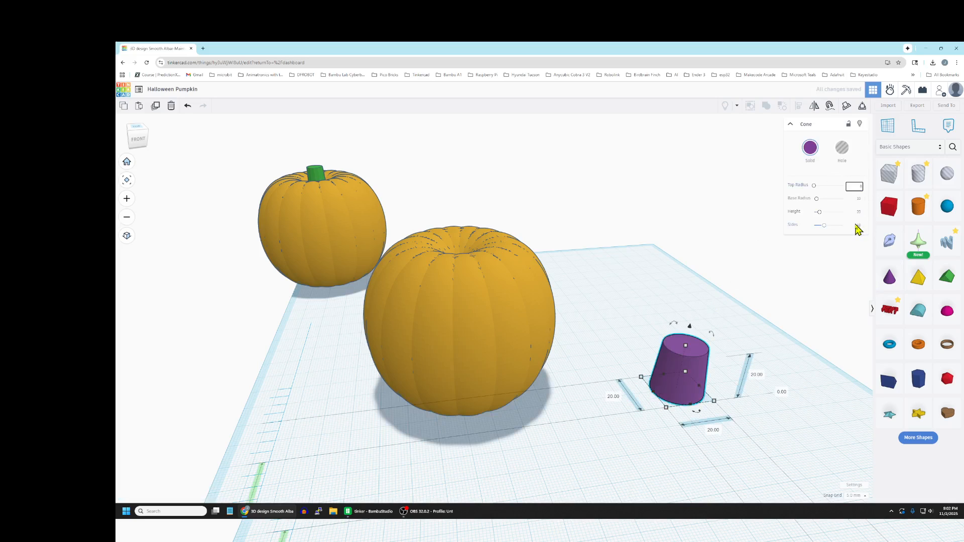
pyautogui.write('12')
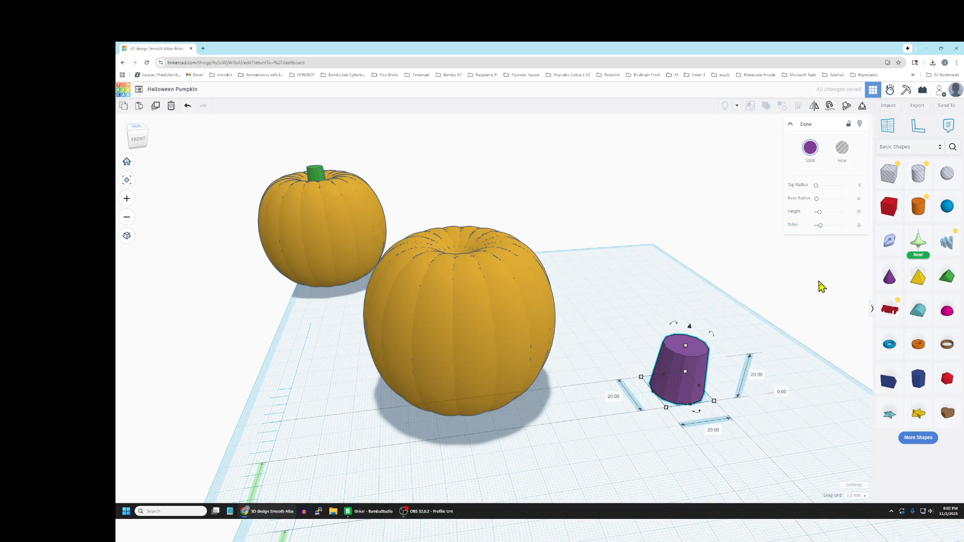
pyautogui.click(814, 364)
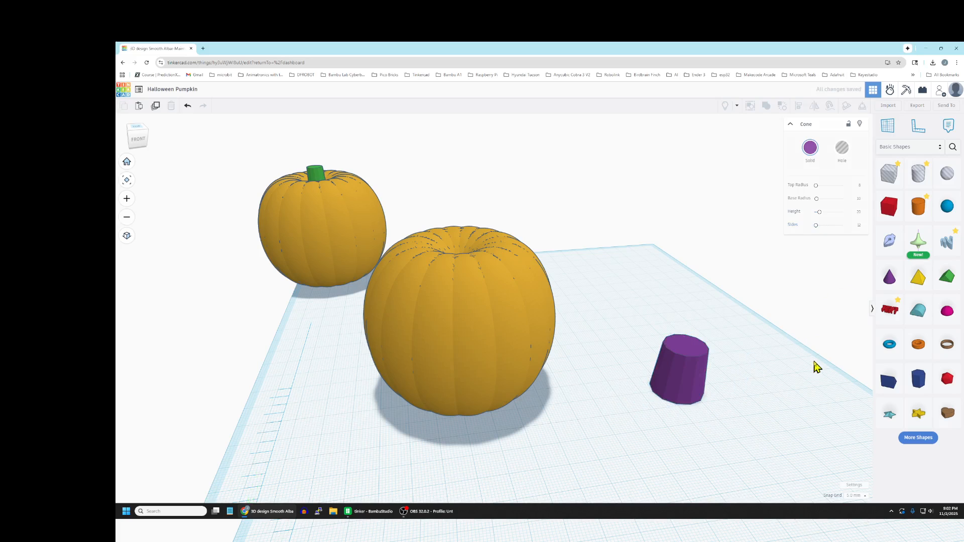
# - Resize the cone stem to 10 × 10 mm with a height of 16 mm and colour it green
pyautogui.click(694, 373)
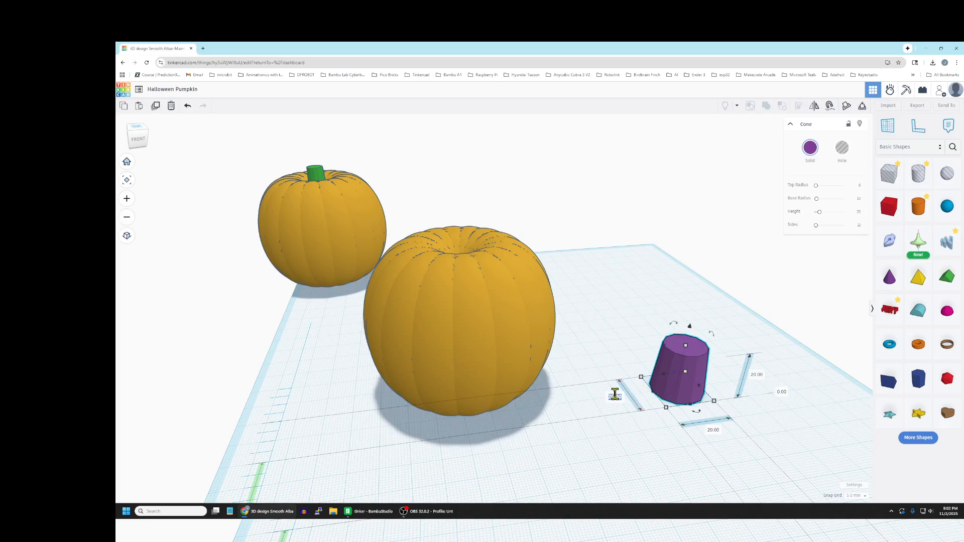
pyautogui.write('10')
pyautogui.press('Return')
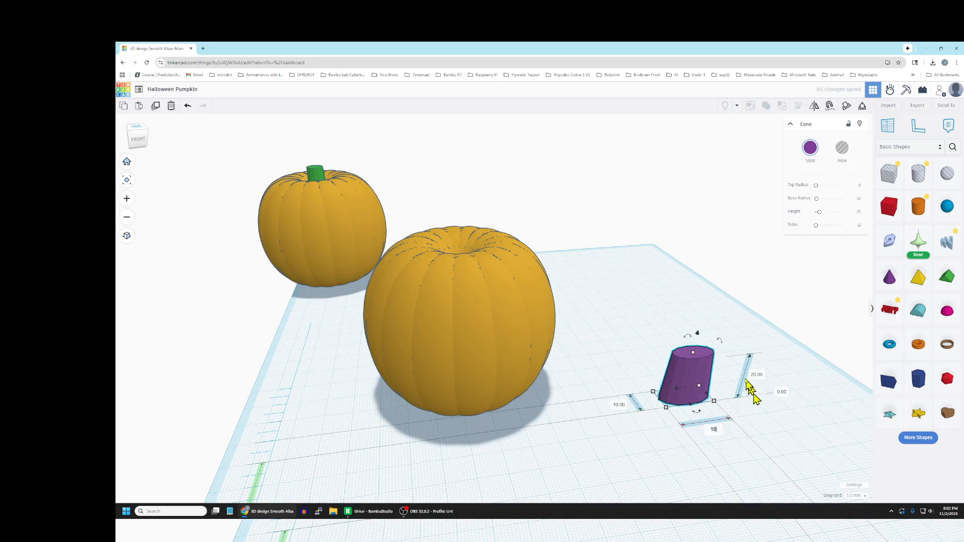
pyautogui.press('Return')
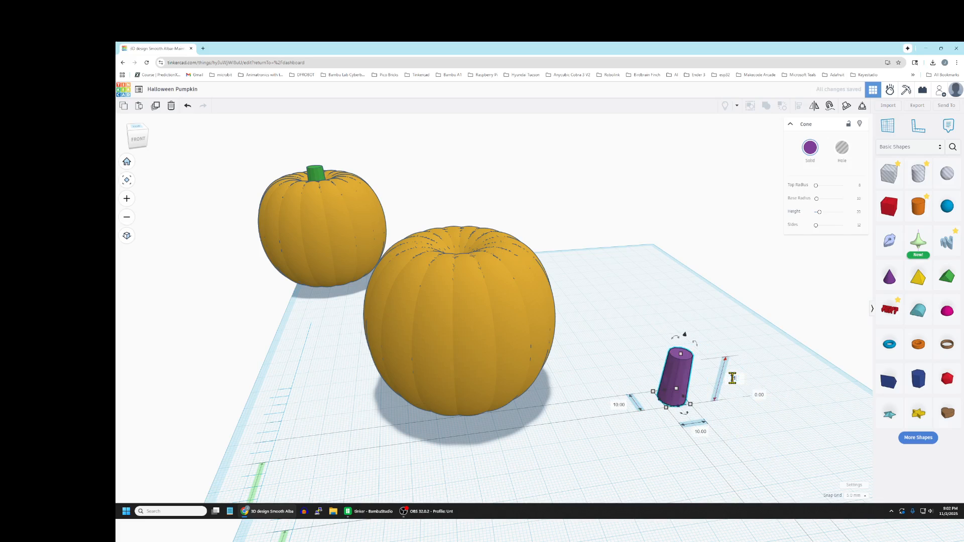
pyautogui.write('16')
pyautogui.press('Return')
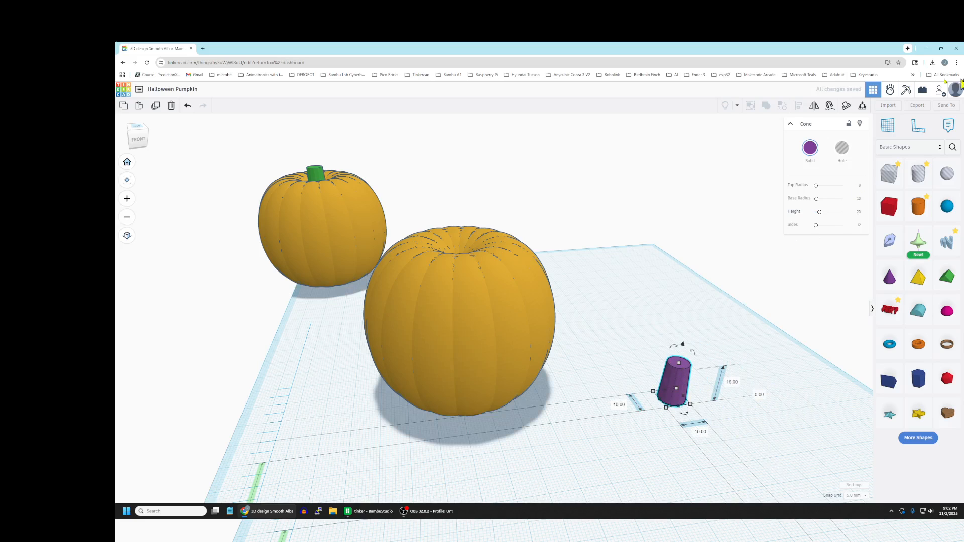
pyautogui.click(811, 150)
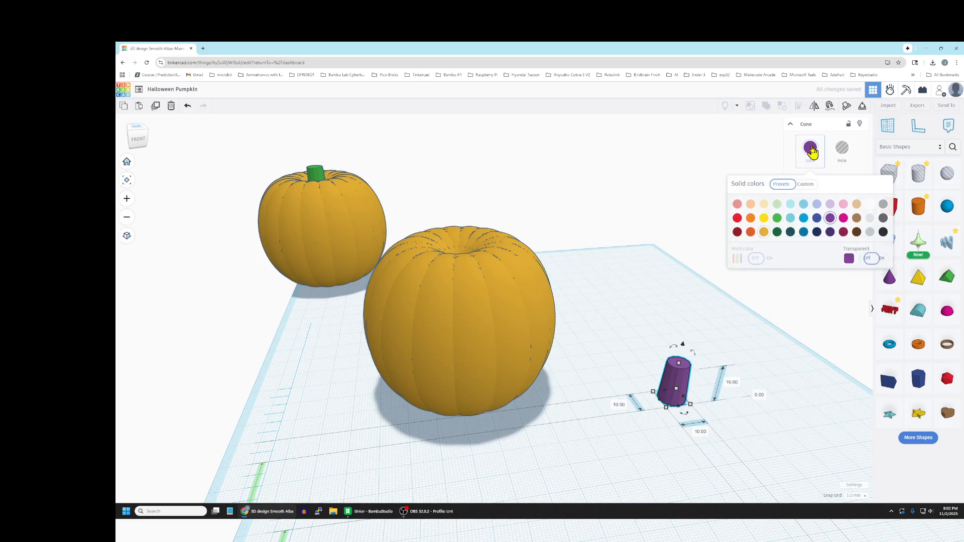
pyautogui.click(778, 218)
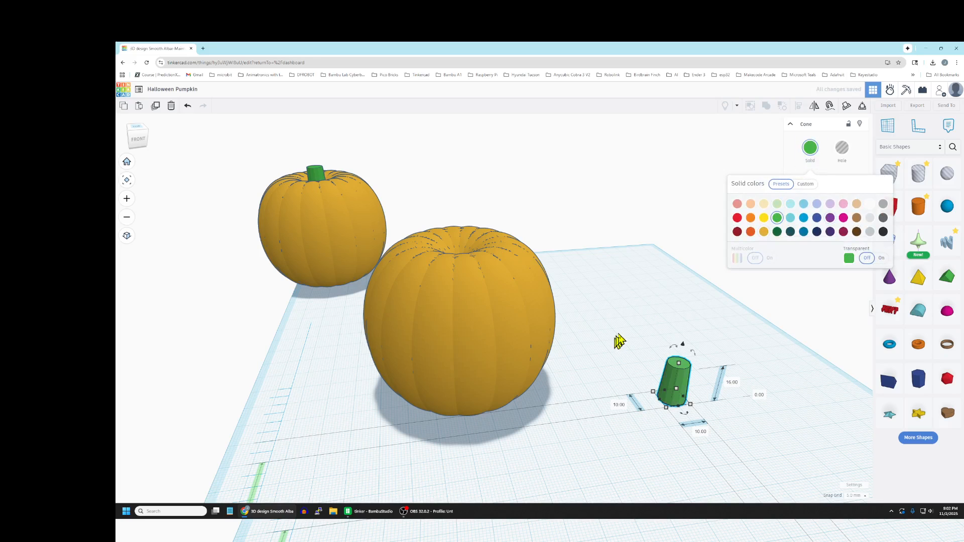
# - Examine the opening in the pumpkin's base from below and select the pumpkin body
pyautogui.click(563, 436)
pyautogui.moveTo(585, 435); pyautogui.dragTo(602, 347, button='right')
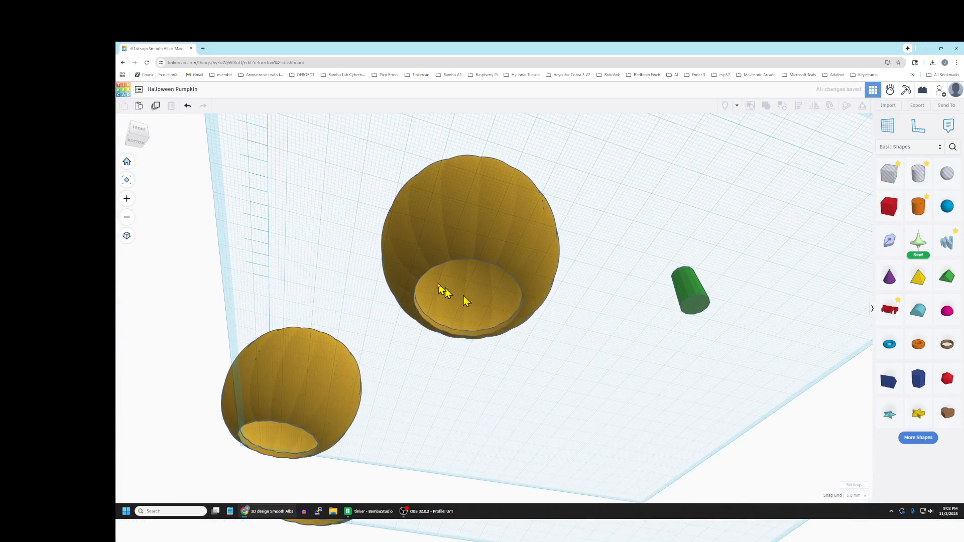
pyautogui.moveTo(639, 194); pyautogui.dragTo(640, 320, button='right')
pyautogui.click(497, 351)
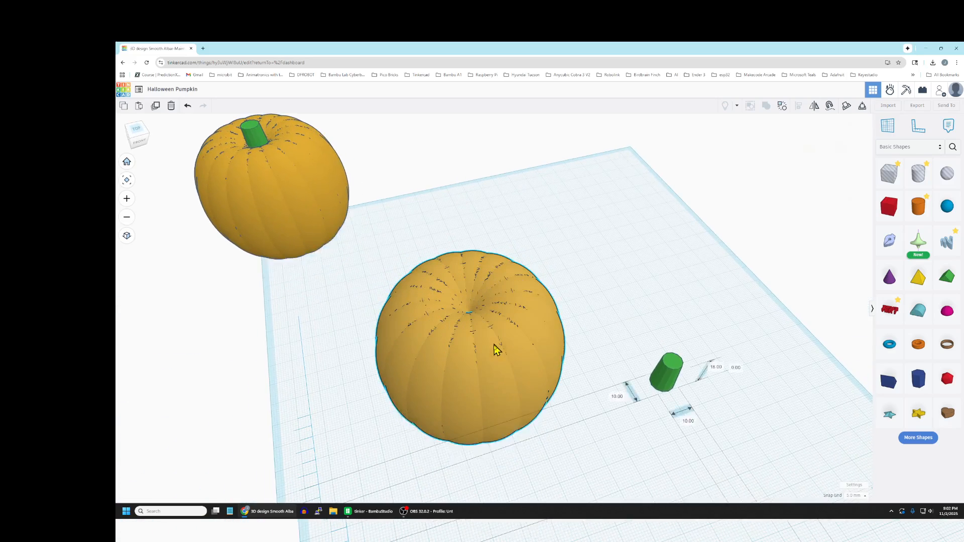
# - Raise the green stem 60 mm above the workplane and move it over the top of the hollow pumpkin
pyautogui.moveTo(738, 467); pyautogui.dragTo(678, 389, button='right')
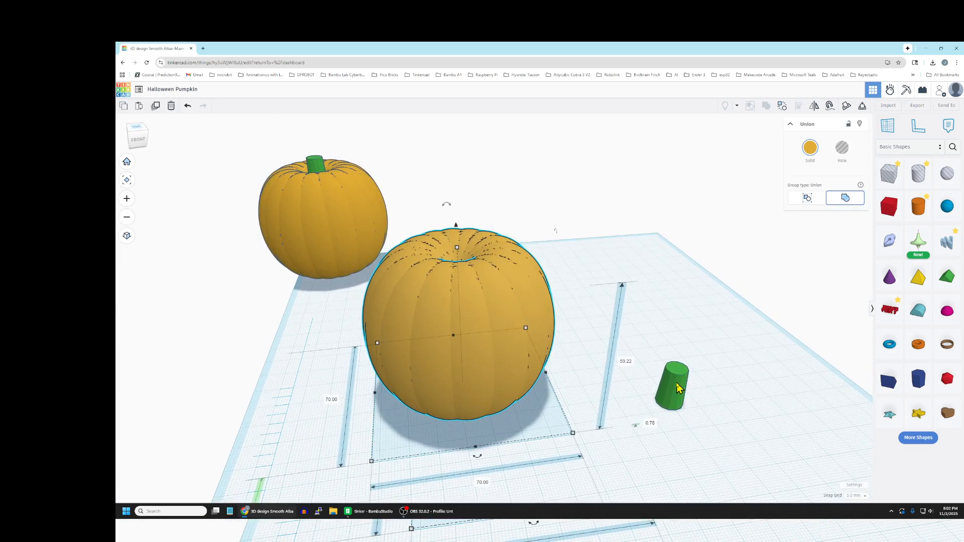
pyautogui.click(678, 386)
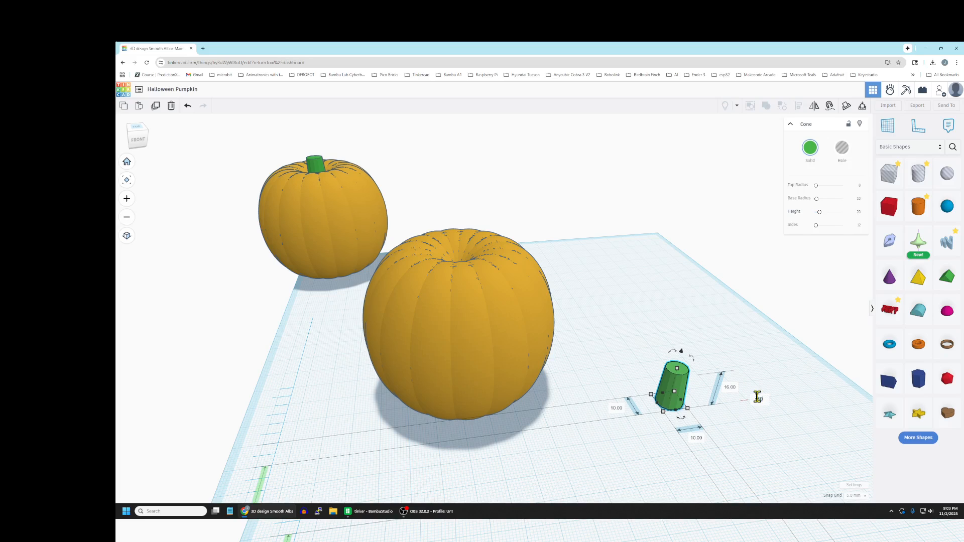
pyautogui.write('60')
pyautogui.press('Return')
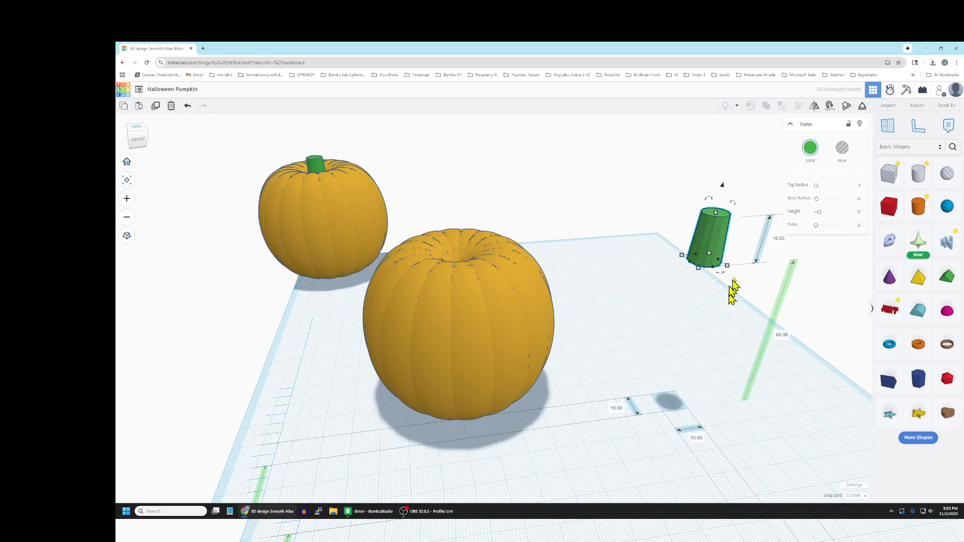
pyautogui.moveTo(713, 245); pyautogui.dragTo(446, 246)
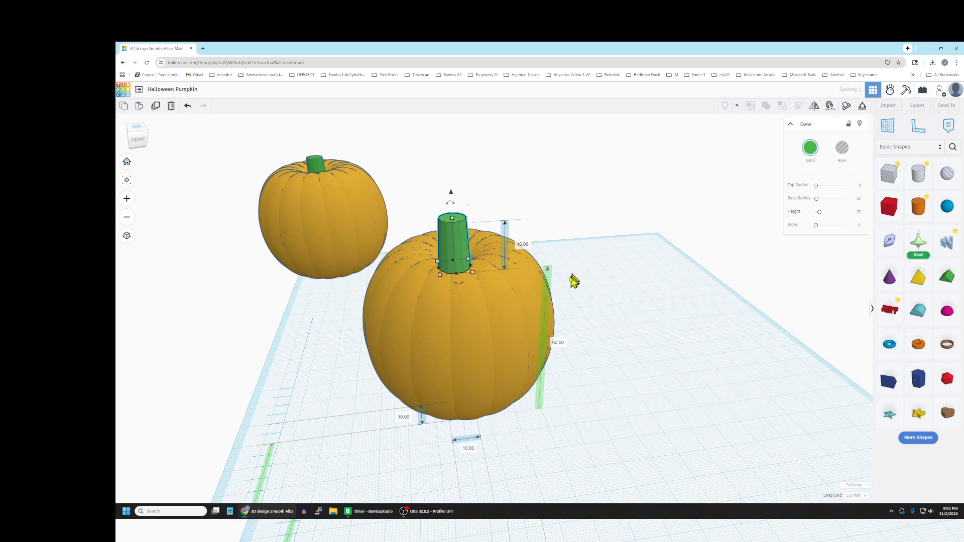
# - Align the stem with the hollow pumpkin's centre in both horizontal directions
pyautogui.moveTo(596, 280); pyautogui.dragTo(588, 341, button='right')
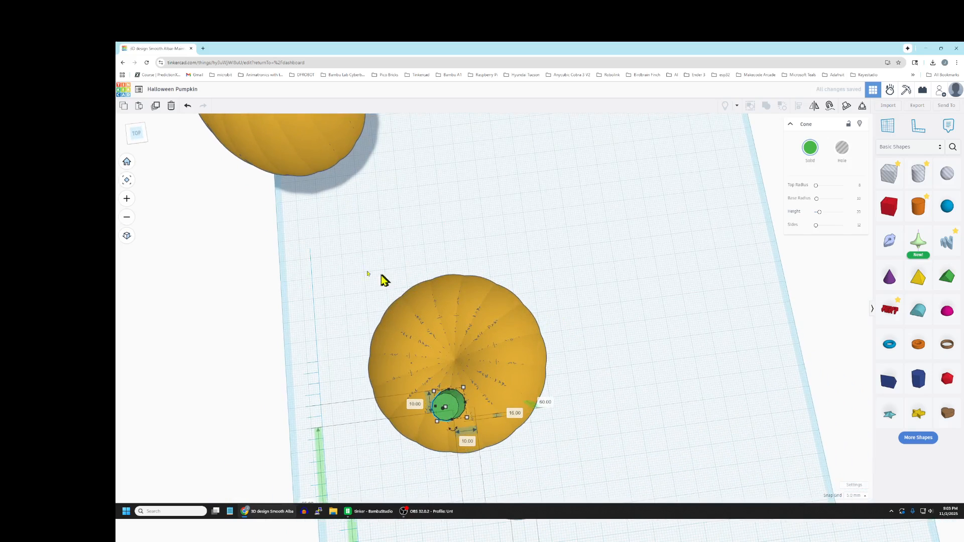
pyautogui.moveTo(342, 262); pyautogui.dragTo(600, 483)
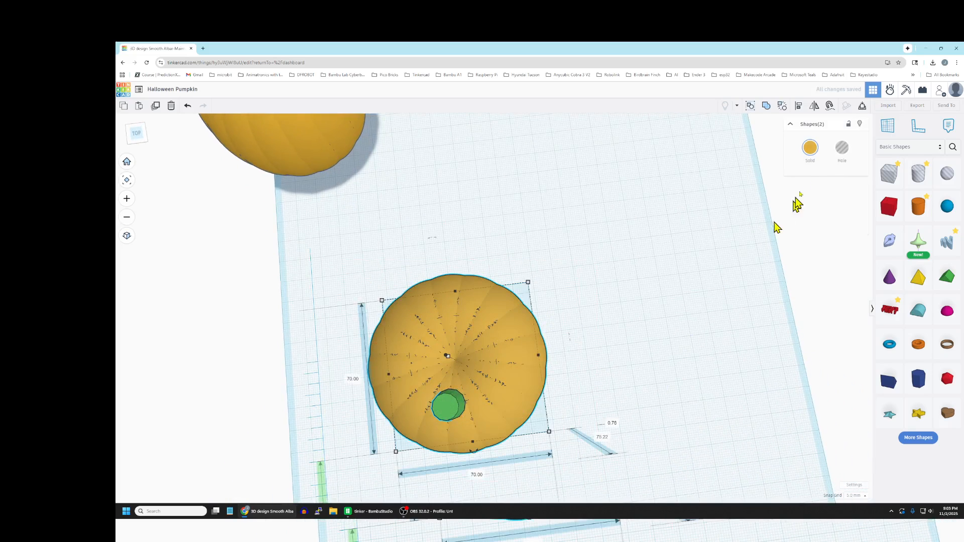
pyautogui.click(798, 106)
pyautogui.click(380, 376)
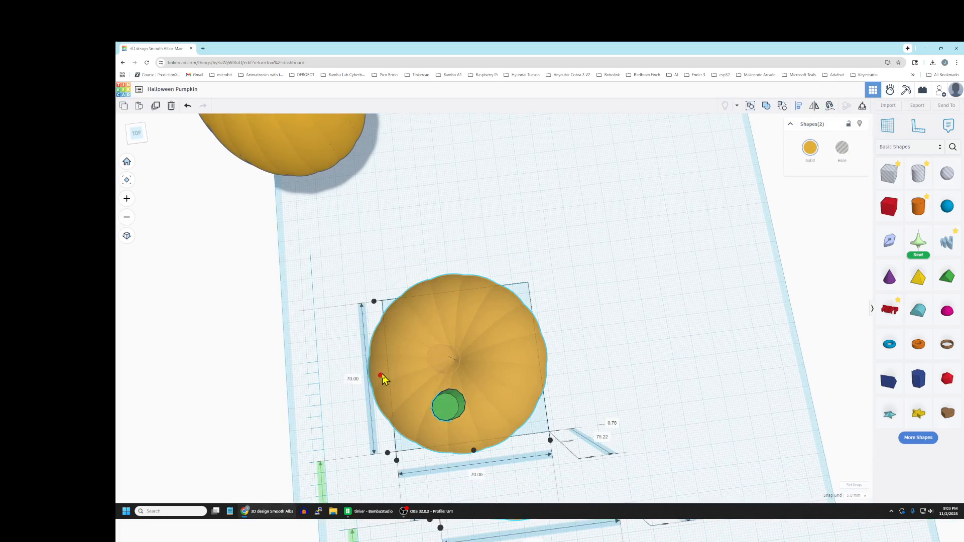
pyautogui.click(380, 376)
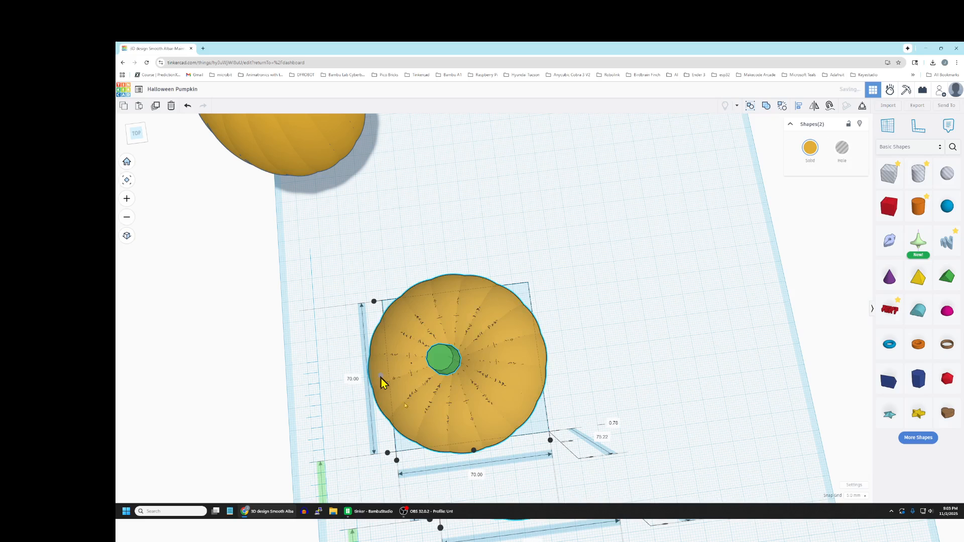
pyautogui.click(474, 452)
pyautogui.moveTo(669, 452); pyautogui.dragTo(648, 374, button='right')
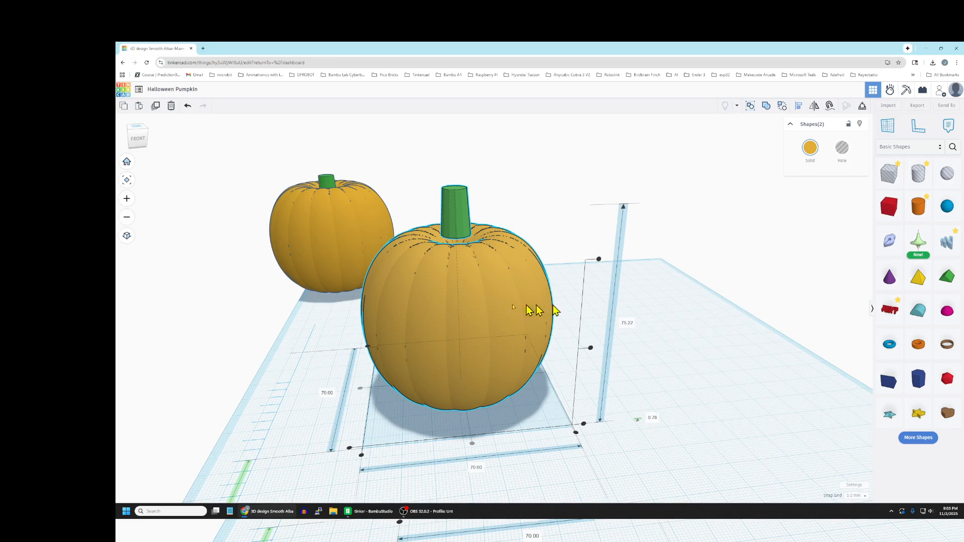
pyautogui.press('Escape')
# - Make the hollow pumpkin transparent and lower the stem into its top to 49 mm above the workplane, using a 1.0 mm snap grid
pyautogui.click(481, 294)
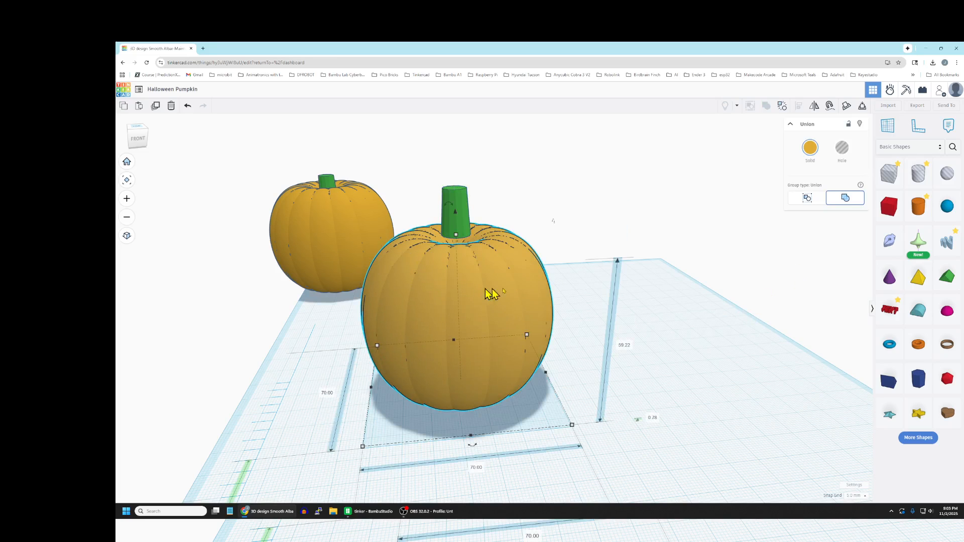
pyautogui.press('t')
pyautogui.click(684, 303)
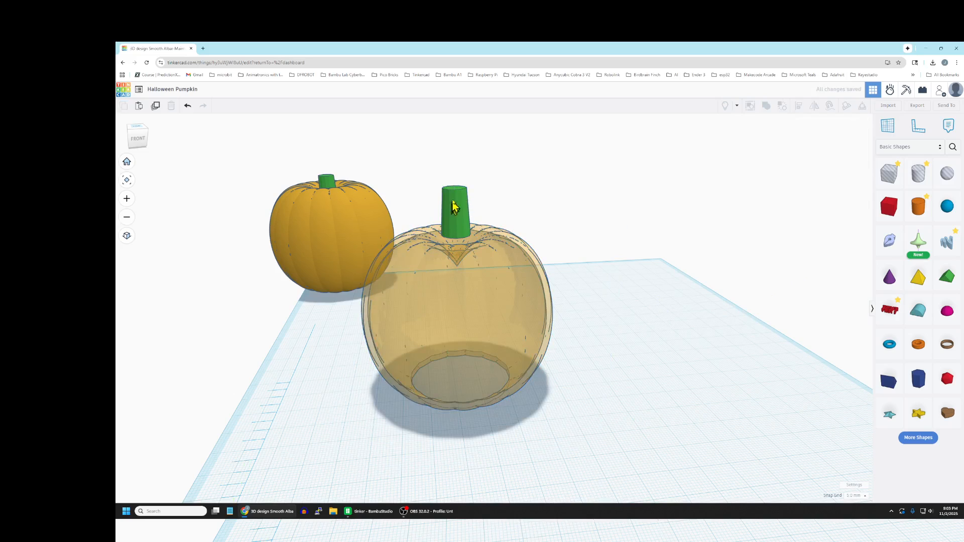
pyautogui.click(452, 208)
pyautogui.moveTo(454, 162); pyautogui.dragTo(456, 194)
pyautogui.moveTo(637, 412); pyautogui.dragTo(633, 390, button='right')
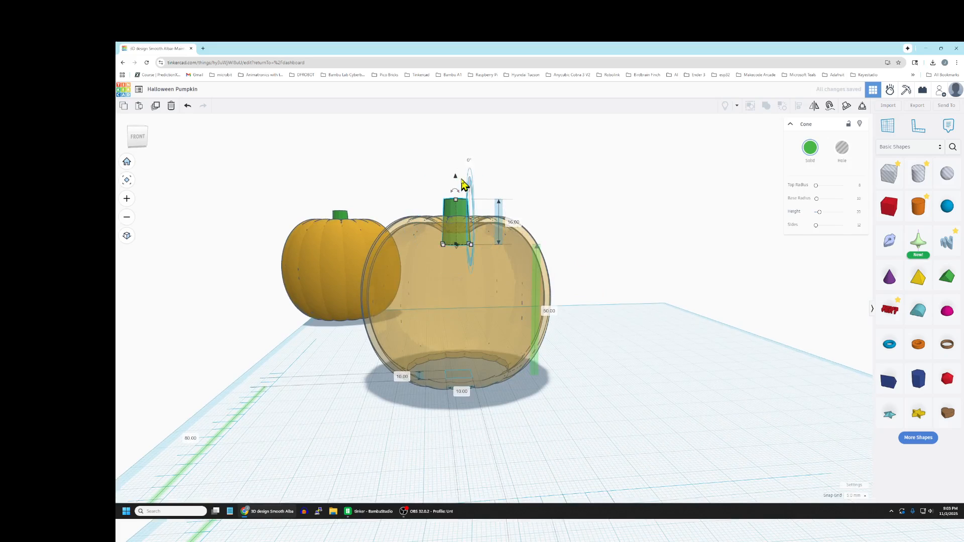
pyautogui.click(857, 496)
pyautogui.click(855, 458)
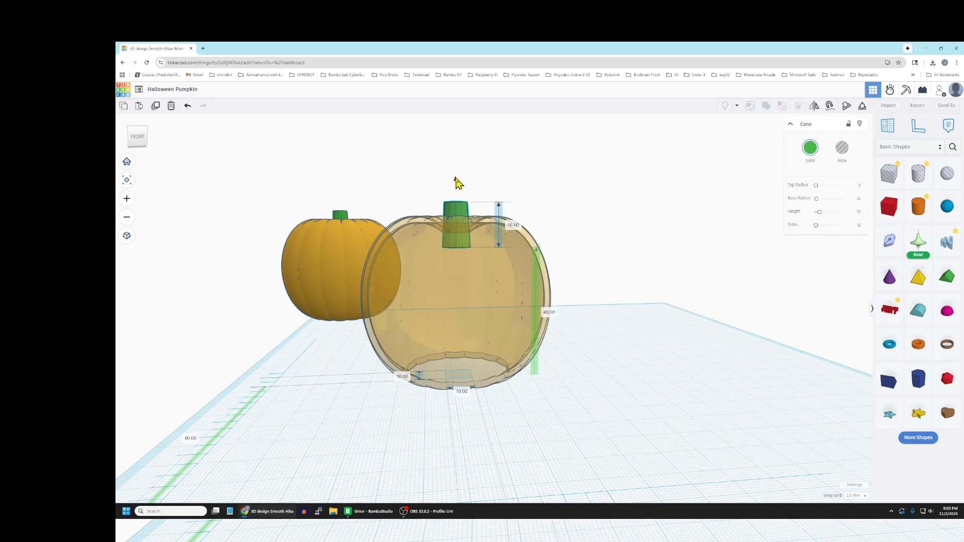
pyautogui.click(607, 271)
# - Turn off the hollow pumpkin's transparency
pyautogui.moveTo(615, 315); pyautogui.dragTo(630, 386, button='right')
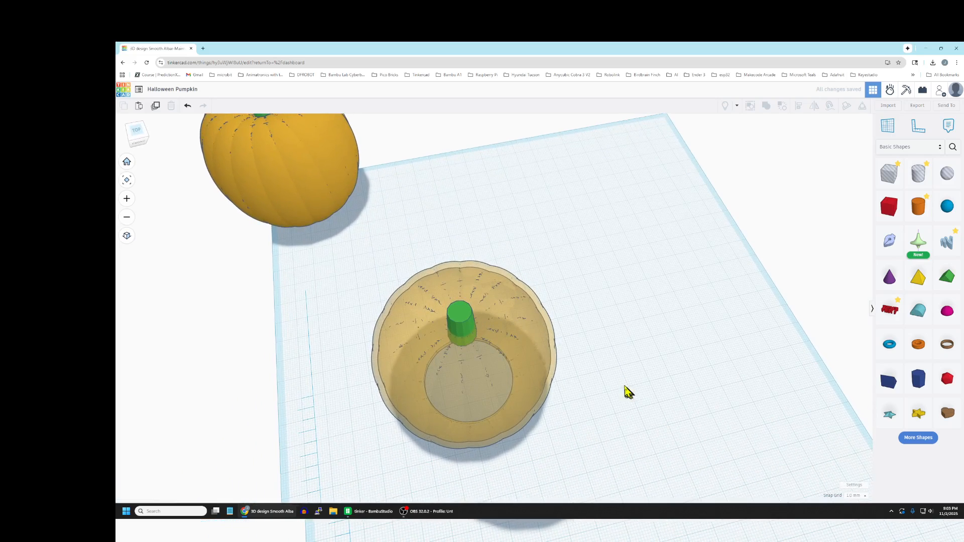
pyautogui.click(503, 360)
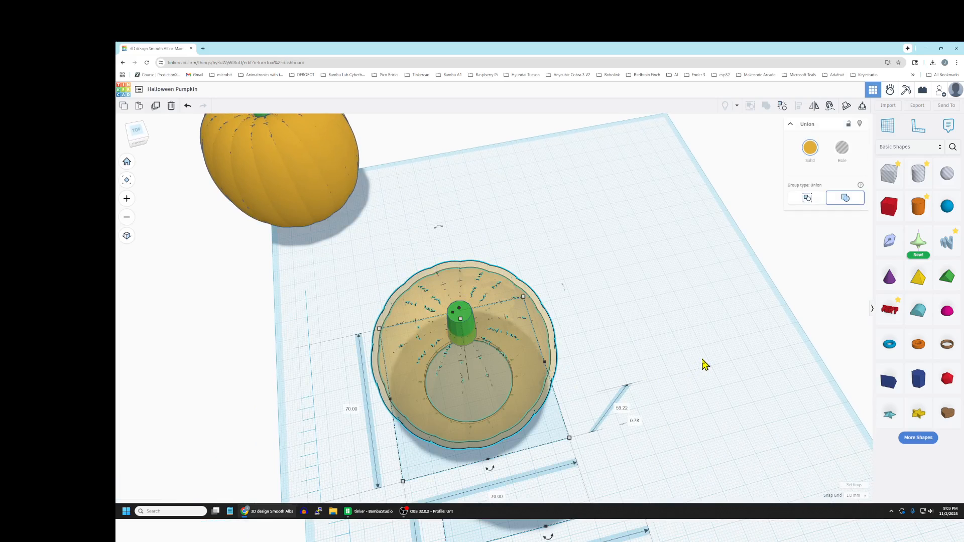
pyautogui.moveTo(715, 402); pyautogui.dragTo(703, 382, button='right')
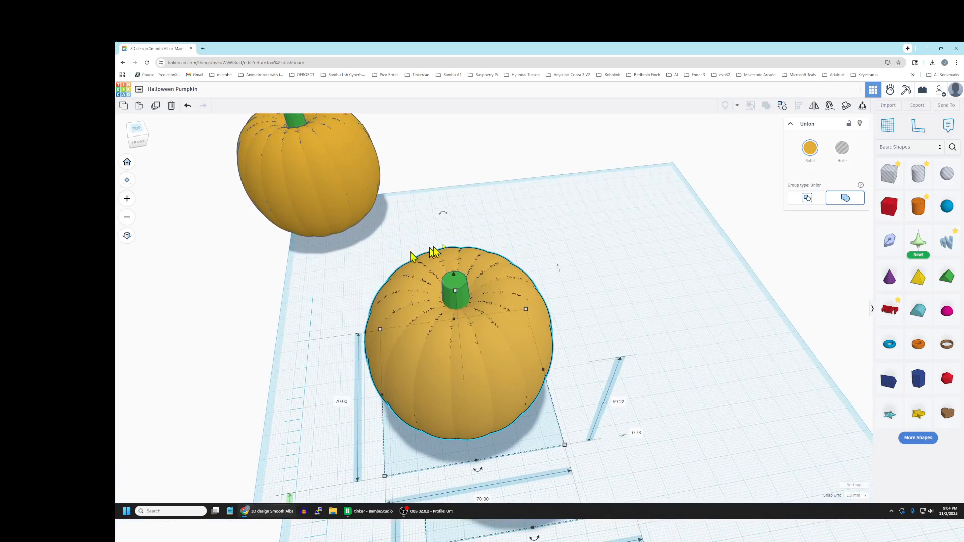
# - Group the stem with the hollow pumpkin as a union and turn on multicolor for the group
pyautogui.hotkey('ctrl', 'shift', 'g')
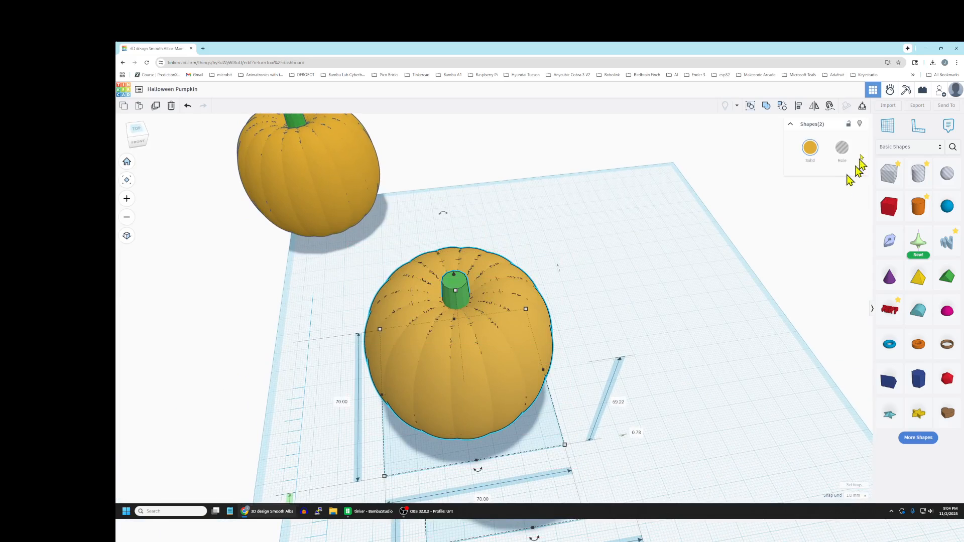
pyautogui.click(767, 107)
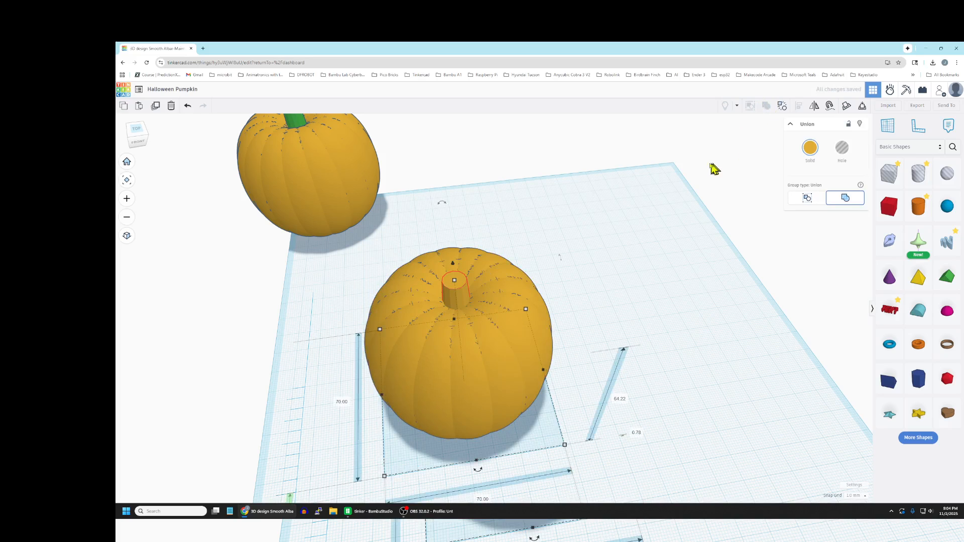
pyautogui.click(810, 149)
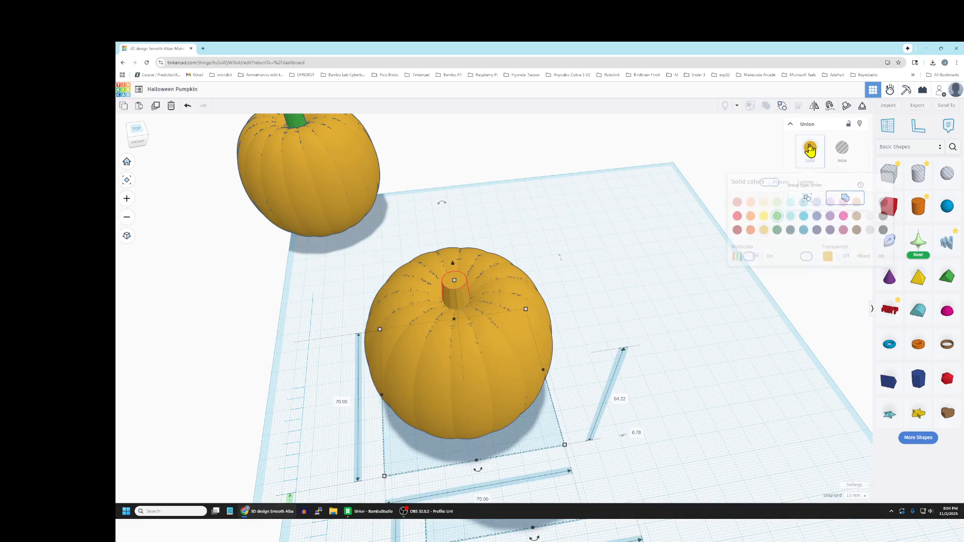
pyautogui.click(769, 258)
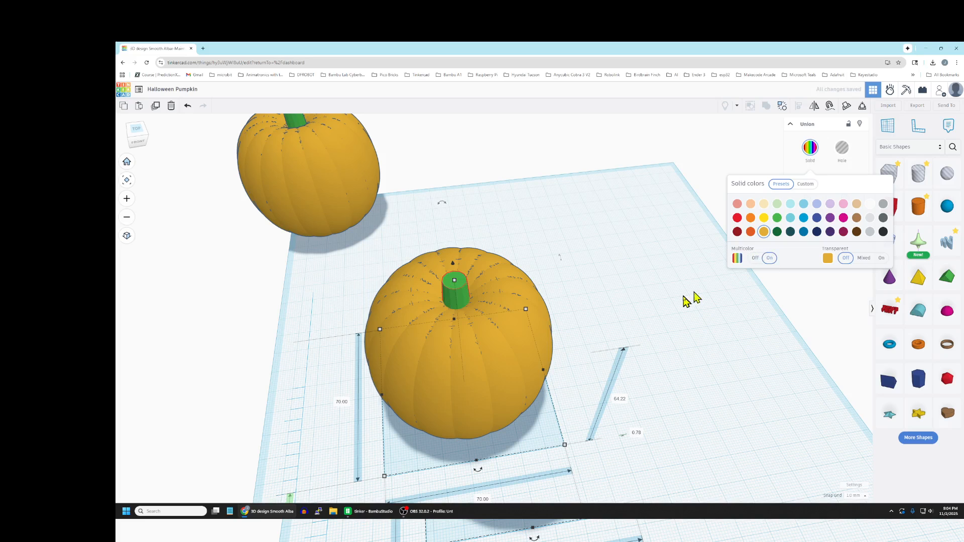
pyautogui.click(648, 310)
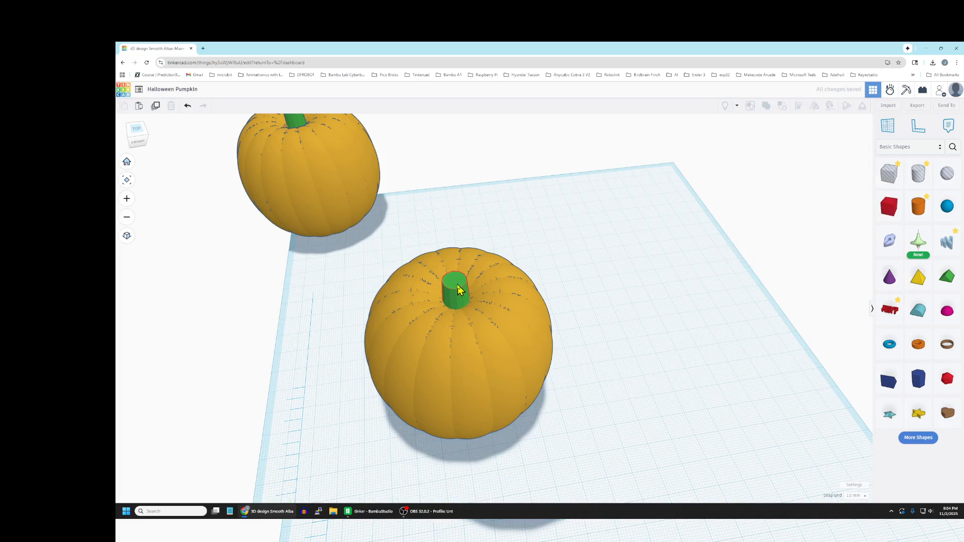
# - Drop the grouped pumpkin onto the workplane
pyautogui.moveTo(661, 362); pyautogui.dragTo(668, 326, button='right')
pyautogui.moveTo(463, 298); pyautogui.dragTo(474, 278, button='right')
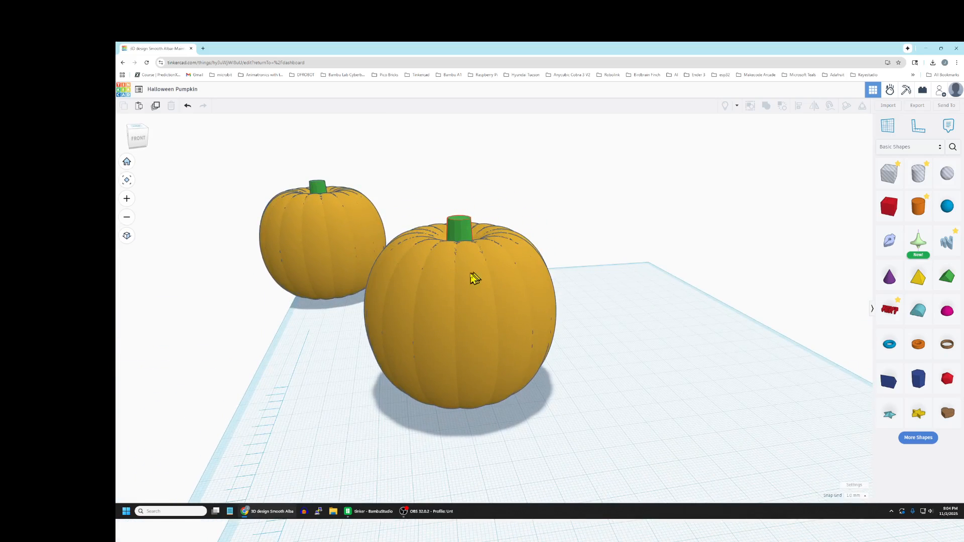
pyautogui.click(473, 277)
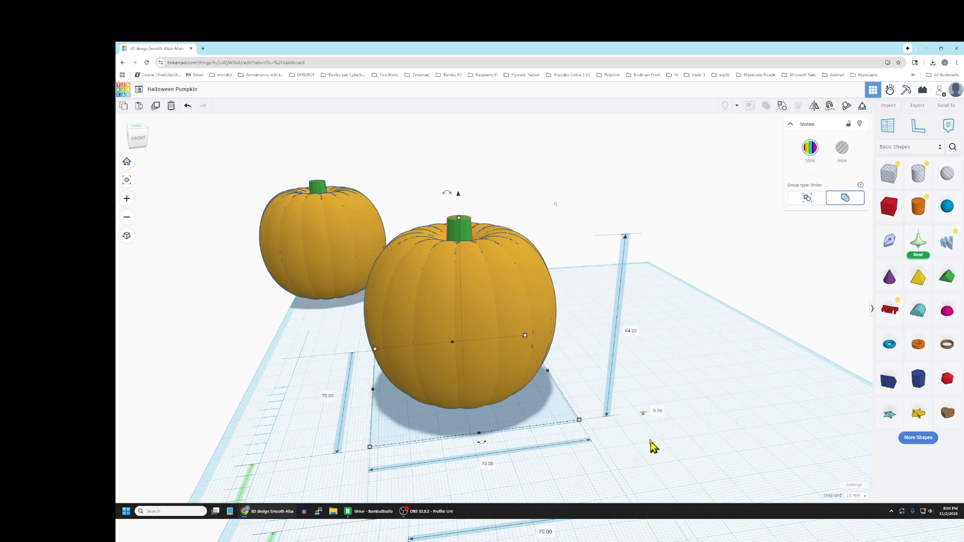
pyautogui.click(666, 412)
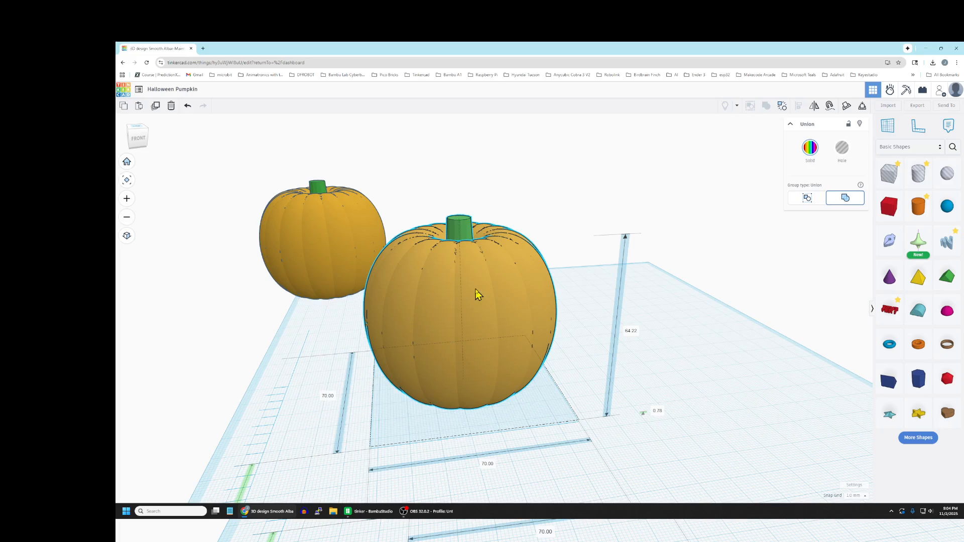
pyautogui.press('d')
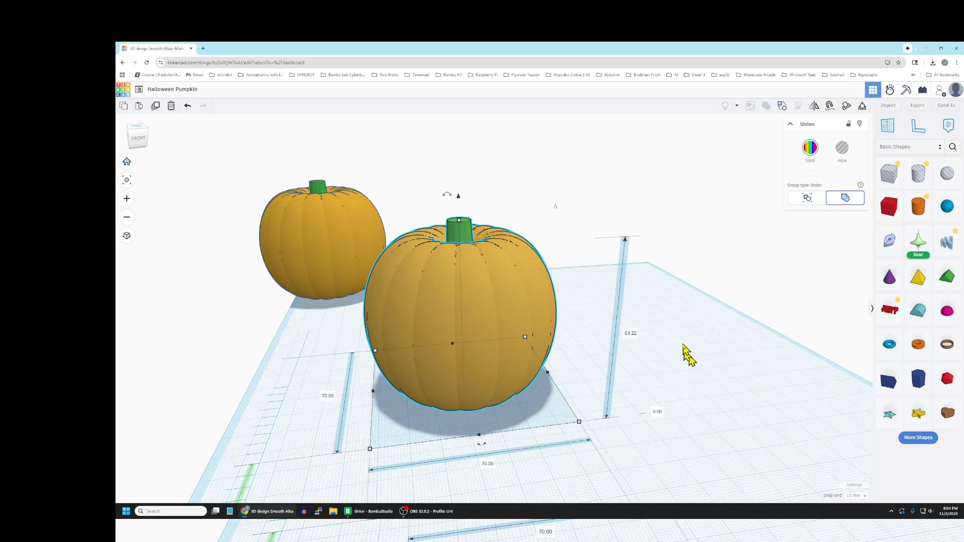
# - Add a cylinder beside the pumpkin and resize it to a 38 × 38 mm disc with a height of 0.4 mm
pyautogui.moveTo(673, 301); pyautogui.dragTo(792, 336, button='right')
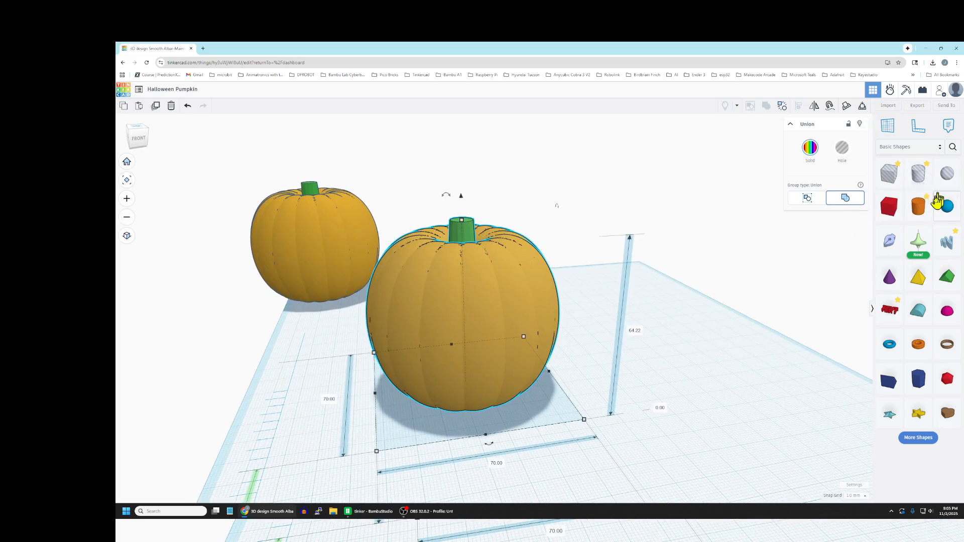
pyautogui.moveTo(920, 206); pyautogui.dragTo(609, 378)
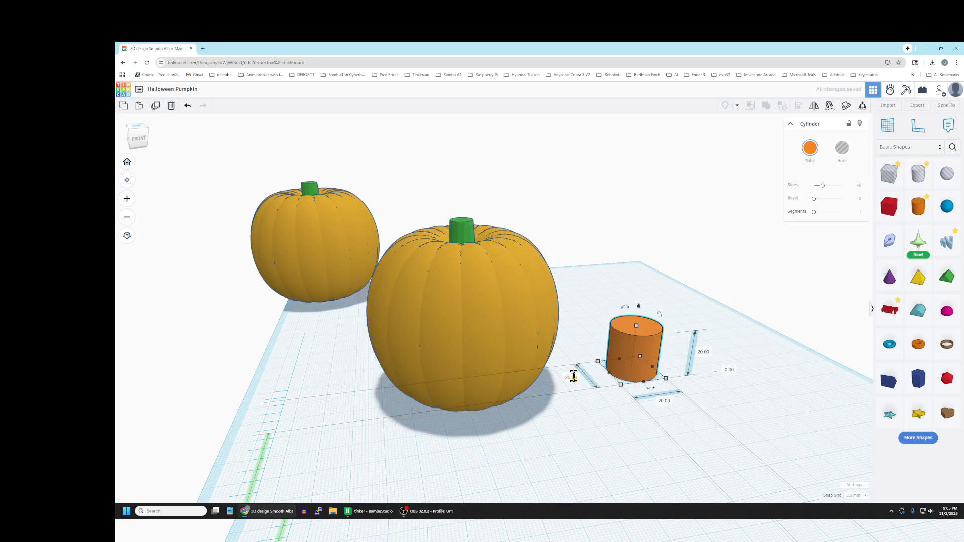
pyautogui.click(662, 401)
pyautogui.write('3')
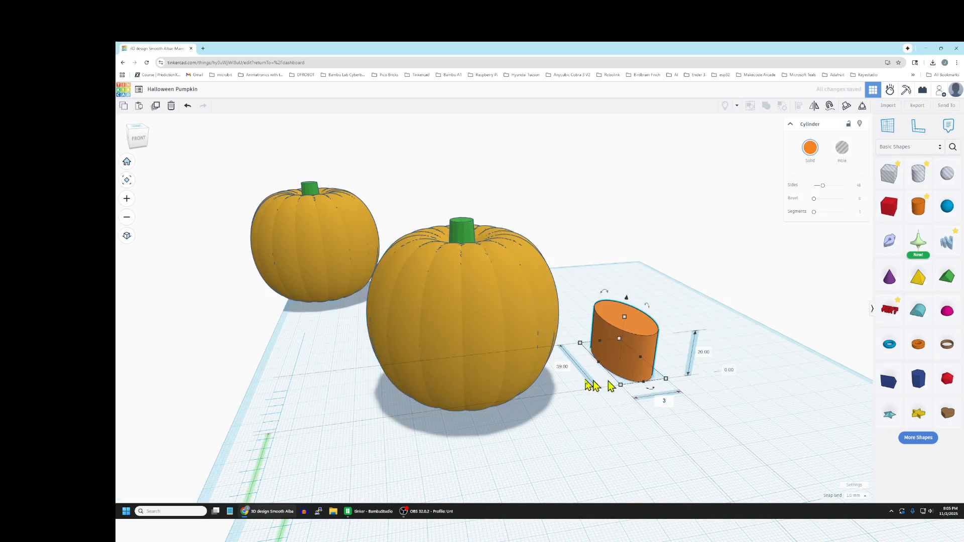
pyautogui.click(564, 366)
pyautogui.write('38')
pyautogui.press('Return')
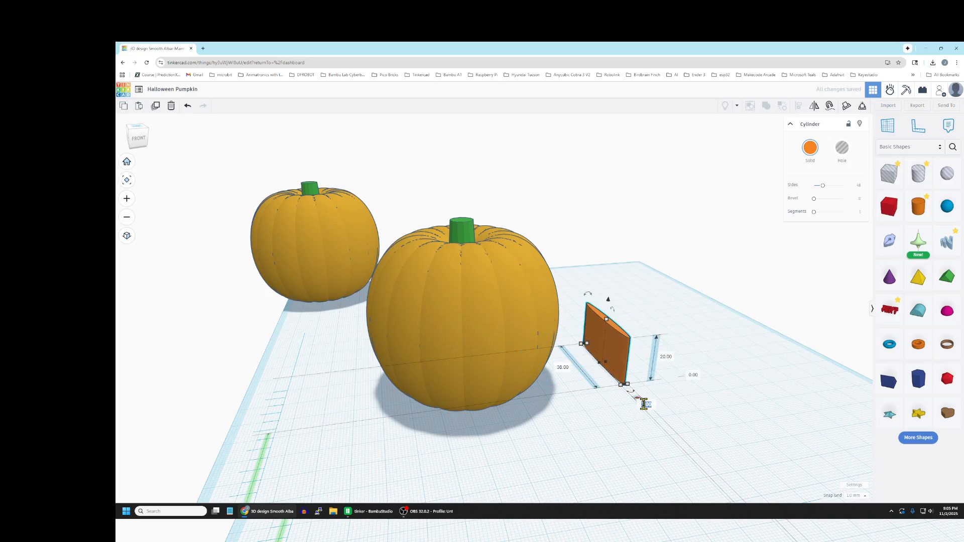
pyautogui.click(644, 404)
pyautogui.write('38')
pyautogui.press('Return')
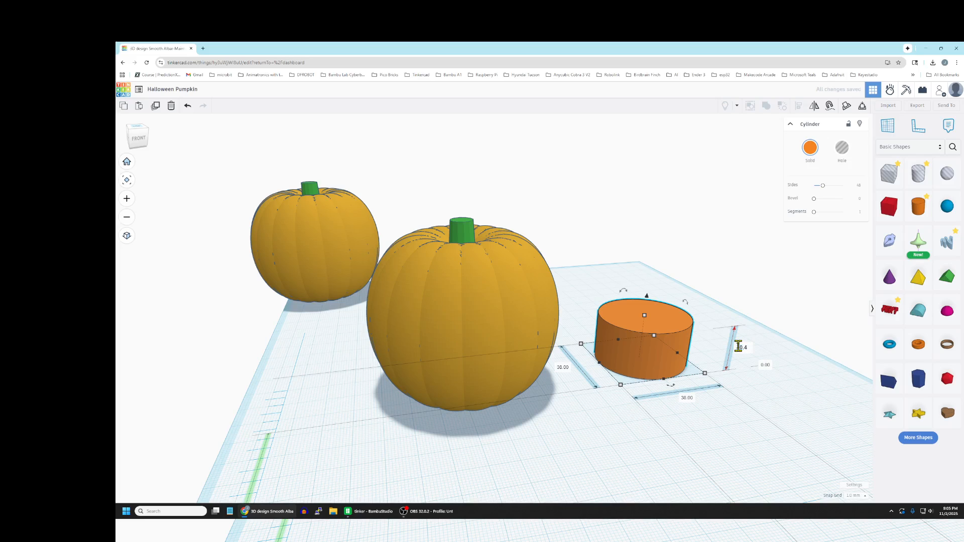
pyautogui.press('Return')
# - Move the grouped pumpkin over the thin orange disc
pyautogui.click(741, 419)
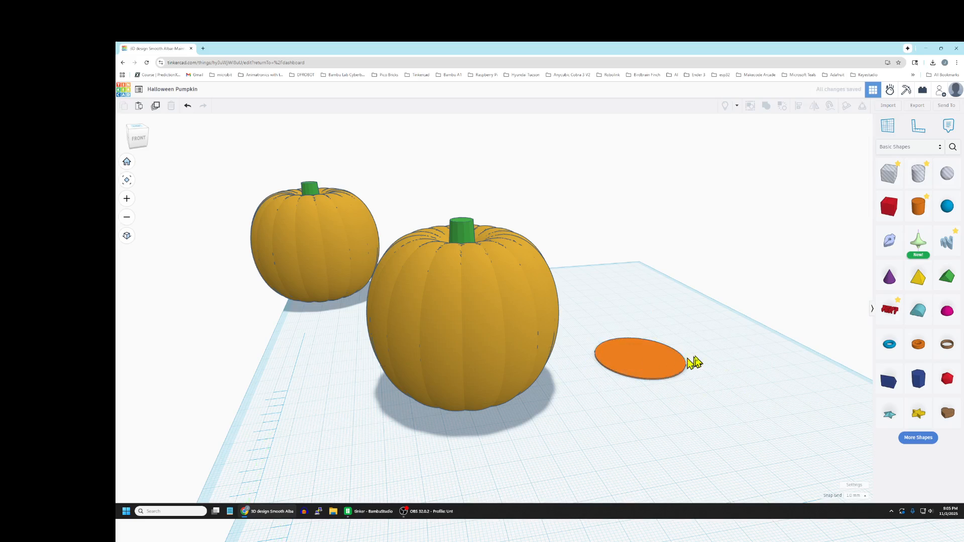
pyautogui.click(651, 360)
pyautogui.click(751, 430)
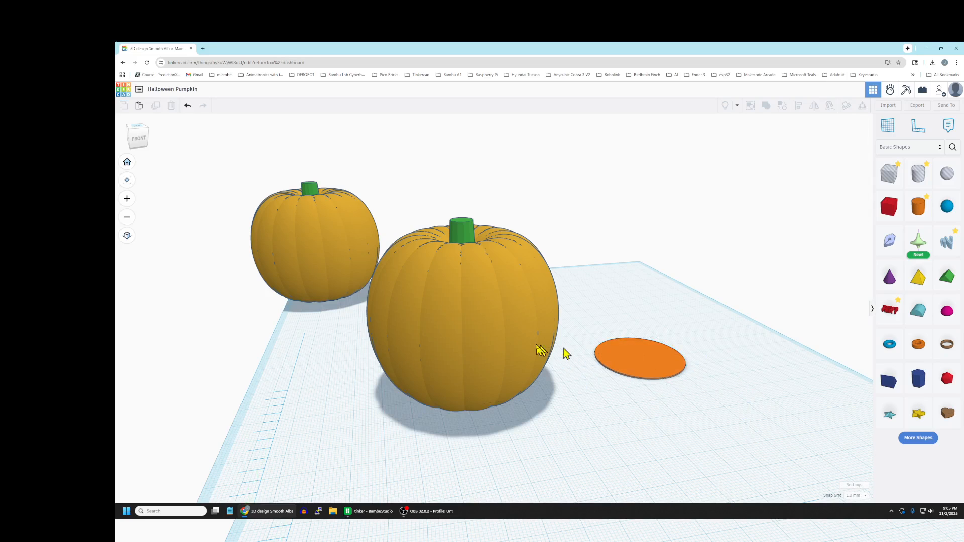
pyautogui.click(647, 359)
pyautogui.moveTo(486, 323); pyautogui.dragTo(692, 295)
pyautogui.click(536, 200)
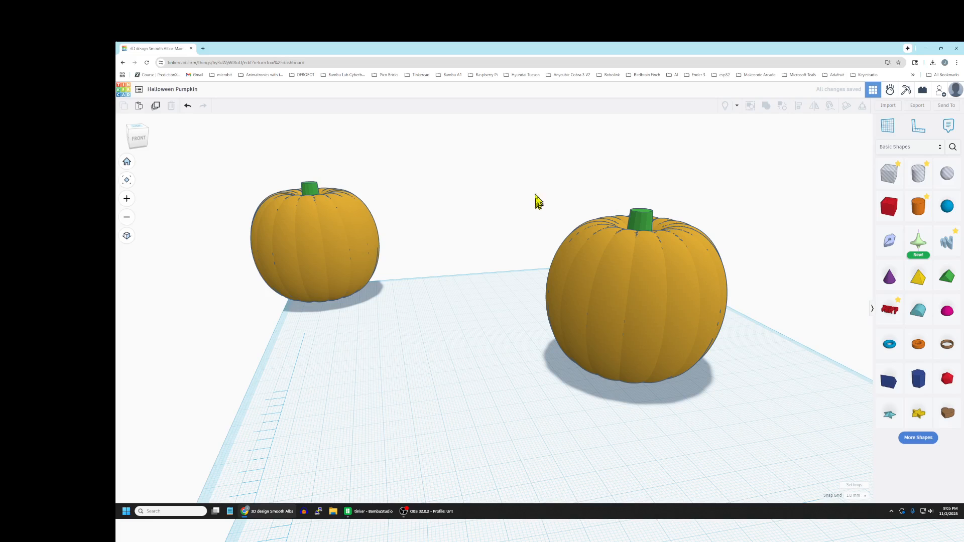
# - Align the hollow pumpkin and the thin disc beneath it to a common centre across their width
pyautogui.moveTo(535, 186); pyautogui.dragTo(748, 435)
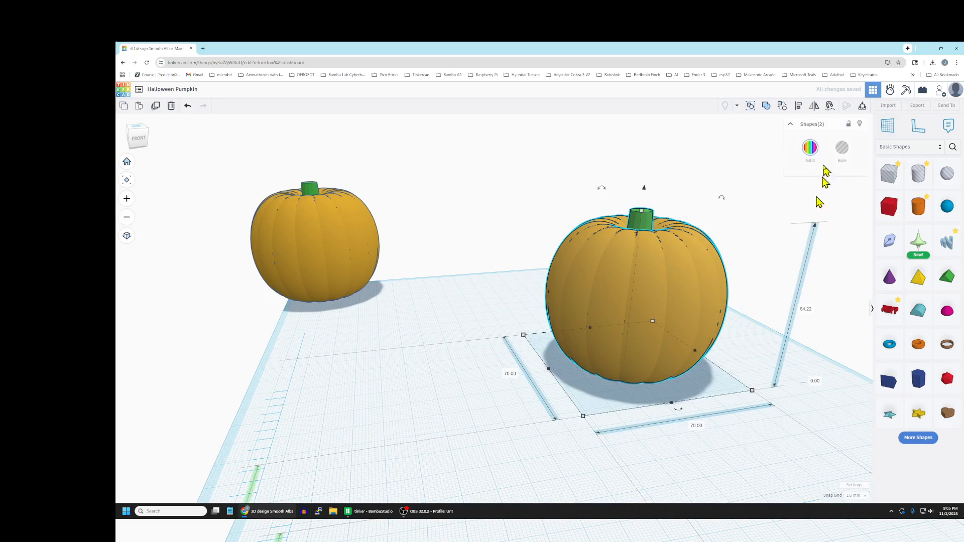
pyautogui.click(799, 108)
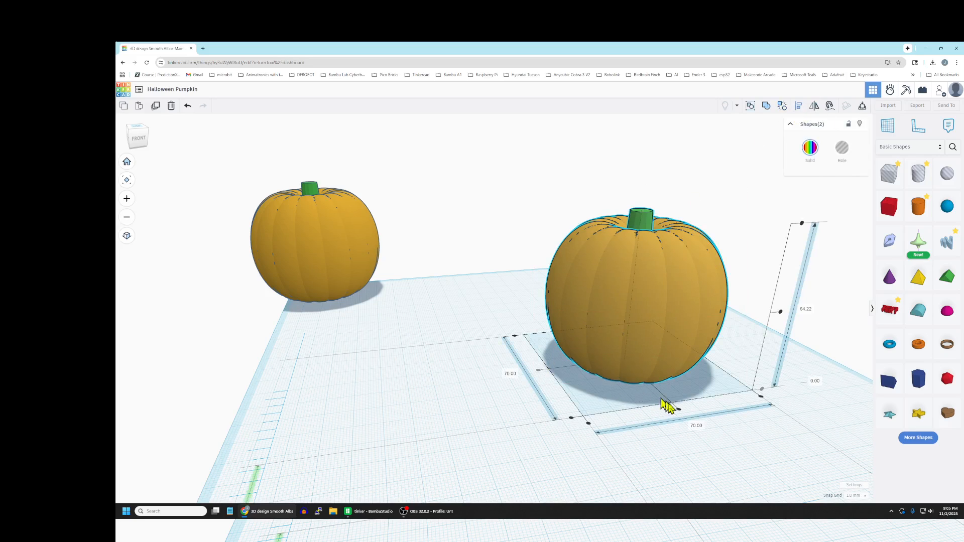
pyautogui.click(678, 409)
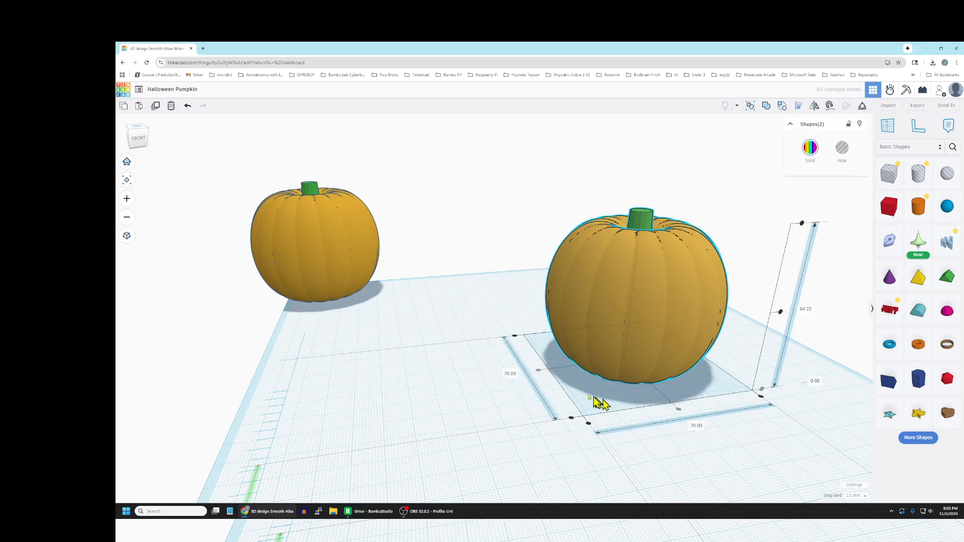
pyautogui.click(639, 437)
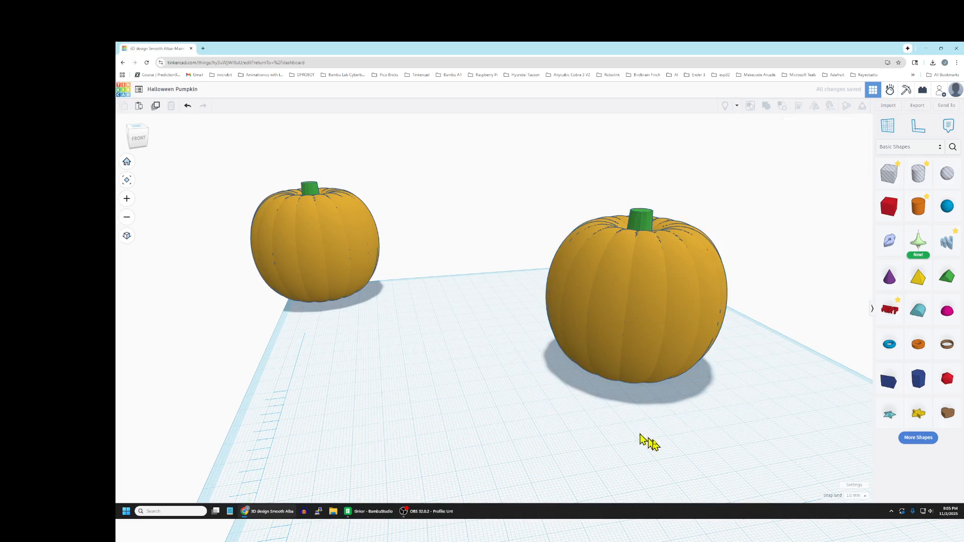
# - Group the hollow pumpkin and the thin disc beneath it into a single multicolor union
pyautogui.moveTo(680, 450); pyautogui.dragTo(710, 312, button='right')
pyautogui.scroll(5, 733, 353)
pyautogui.moveTo(730, 181); pyautogui.dragTo(724, 397, button='right')
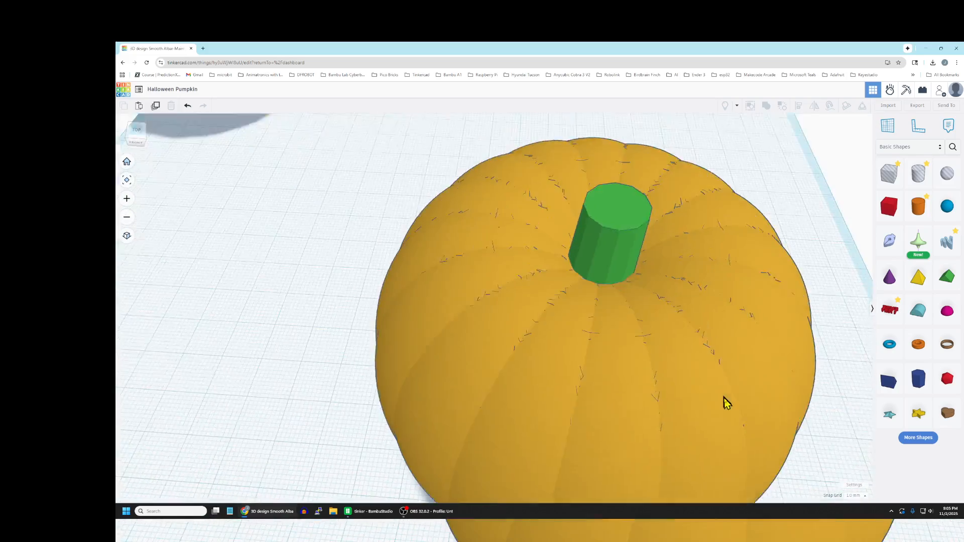
pyautogui.scroll(-2, 732, 355)
pyautogui.scroll(-6, 732, 360)
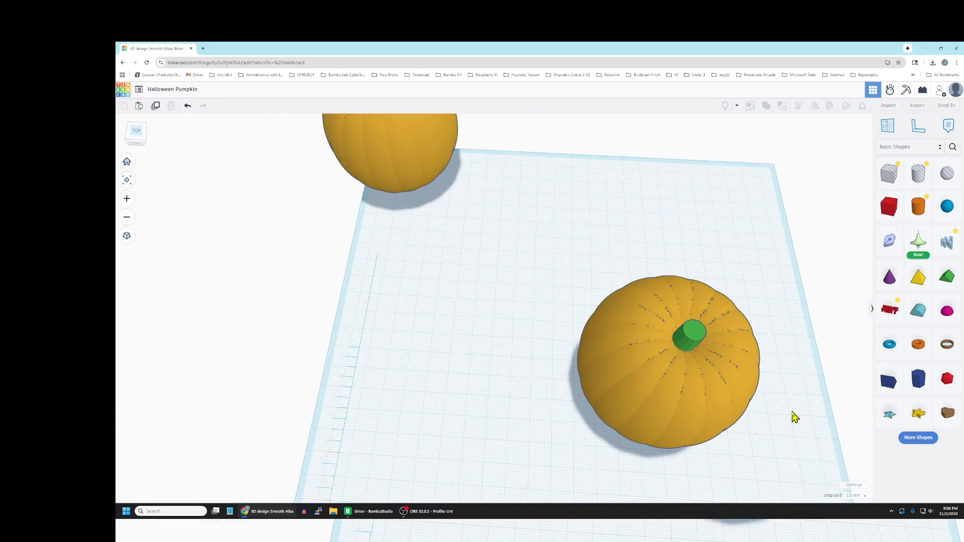
pyautogui.moveTo(561, 247); pyautogui.dragTo(786, 486)
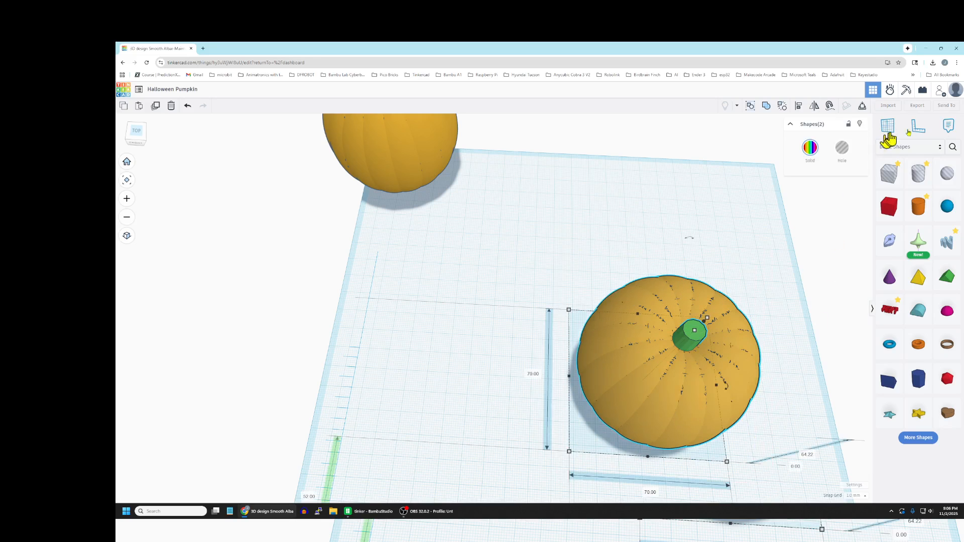
pyautogui.click(767, 107)
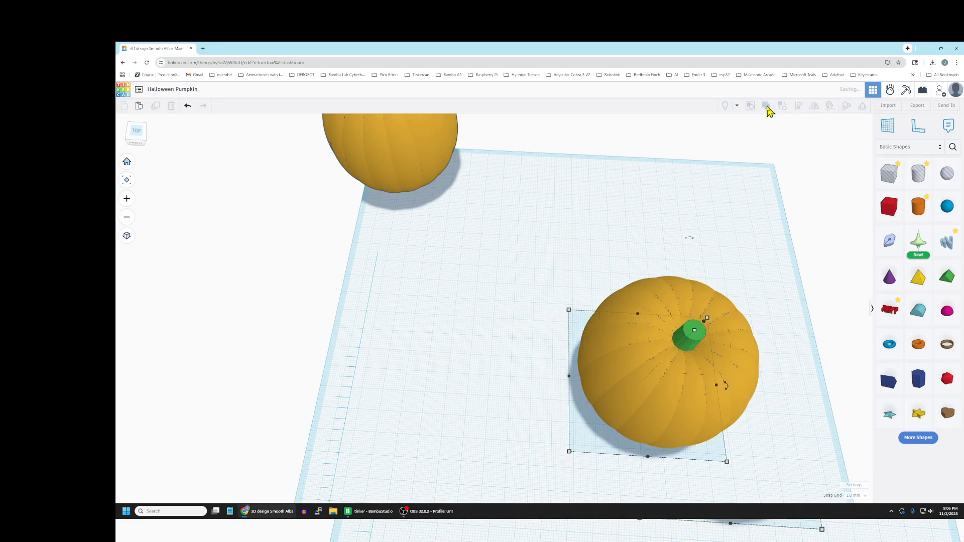
pyautogui.click(738, 486)
# - Check the disc in the base of the united pumpkin by turning transparency on and off again
pyautogui.moveTo(738, 486); pyautogui.dragTo(721, 366, button='right')
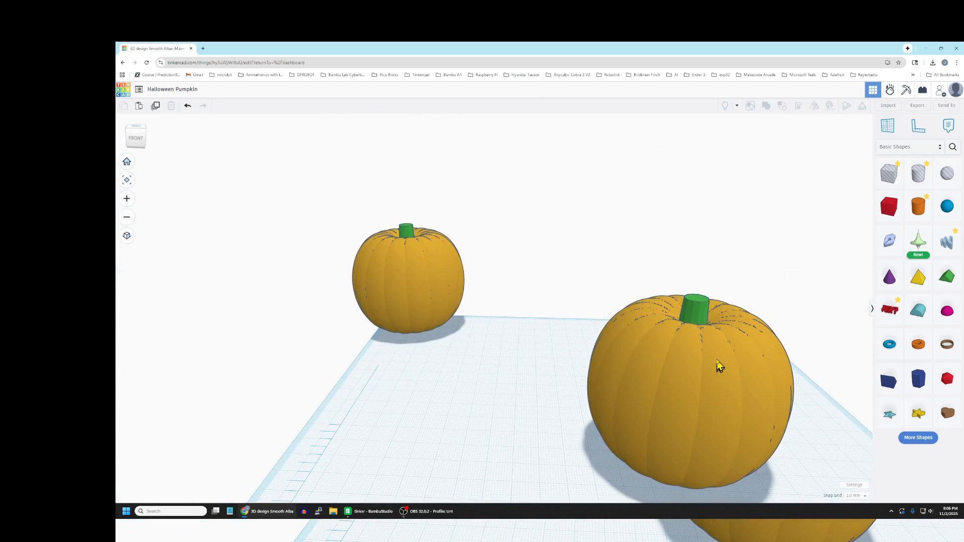
pyautogui.click(720, 362)
pyautogui.press('t')
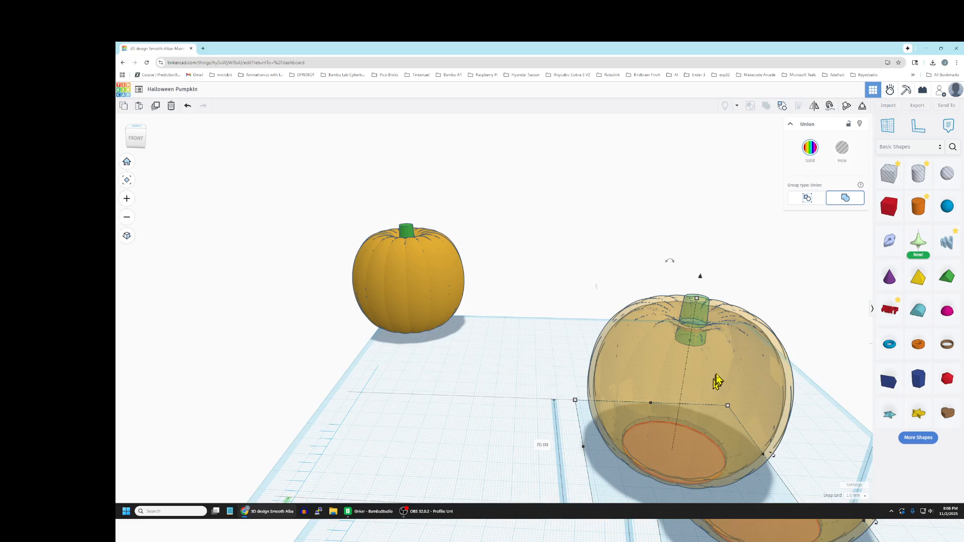
pyautogui.press('t')
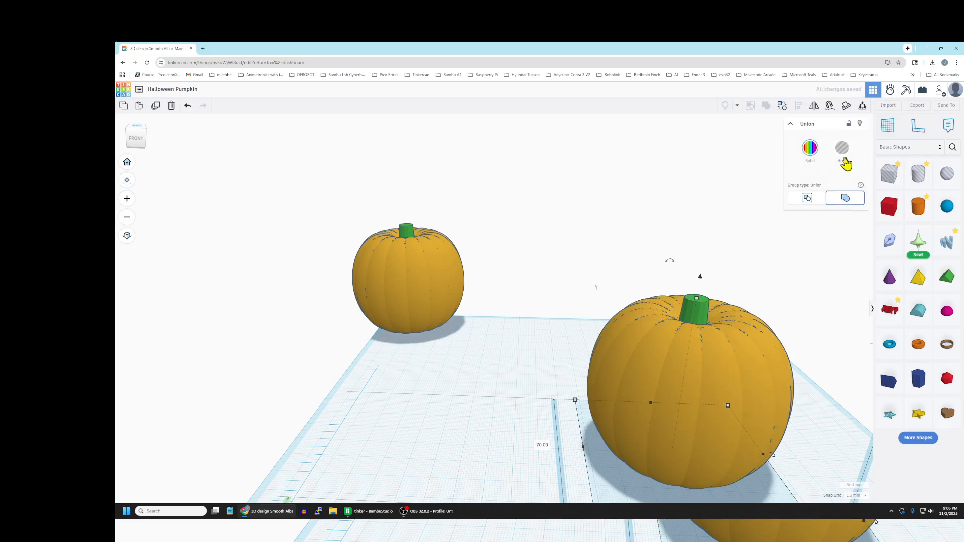
# - Switch the shapes library to Your Creations
pyautogui.click(940, 150)
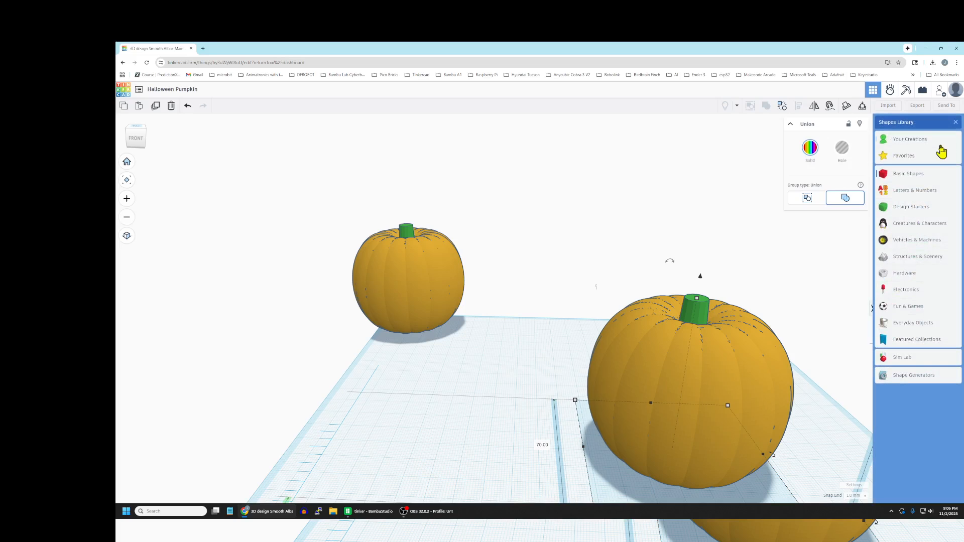
pyautogui.click(904, 143)
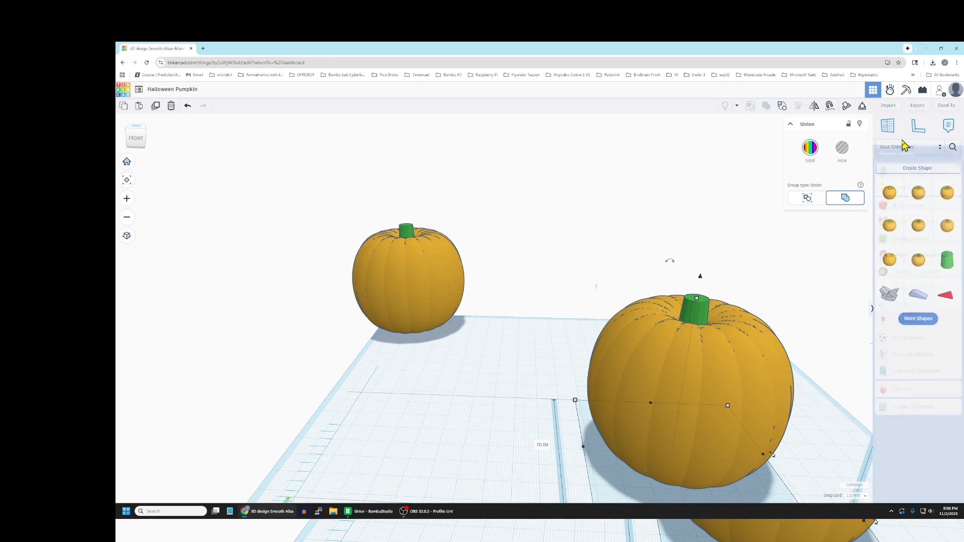
pyautogui.click(911, 168)
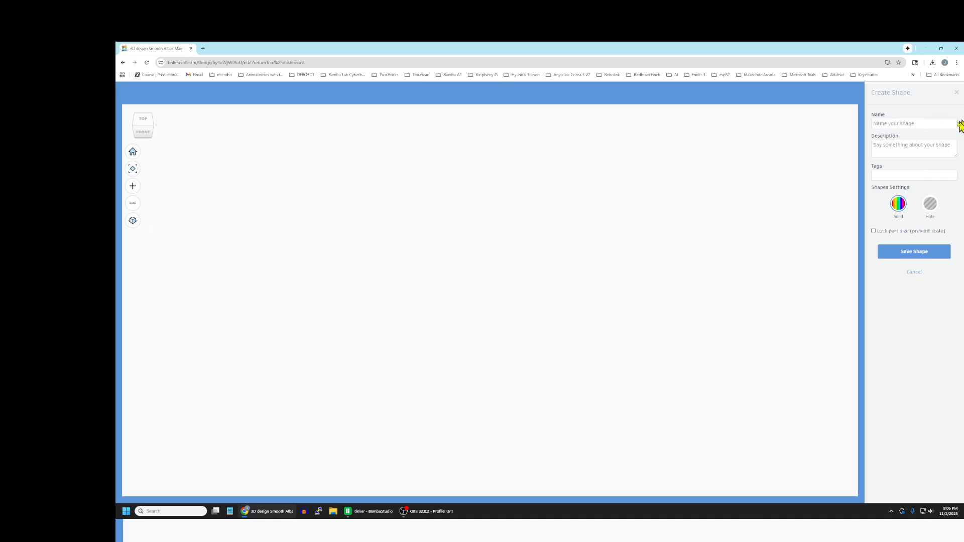
pyautogui.click(913, 273)
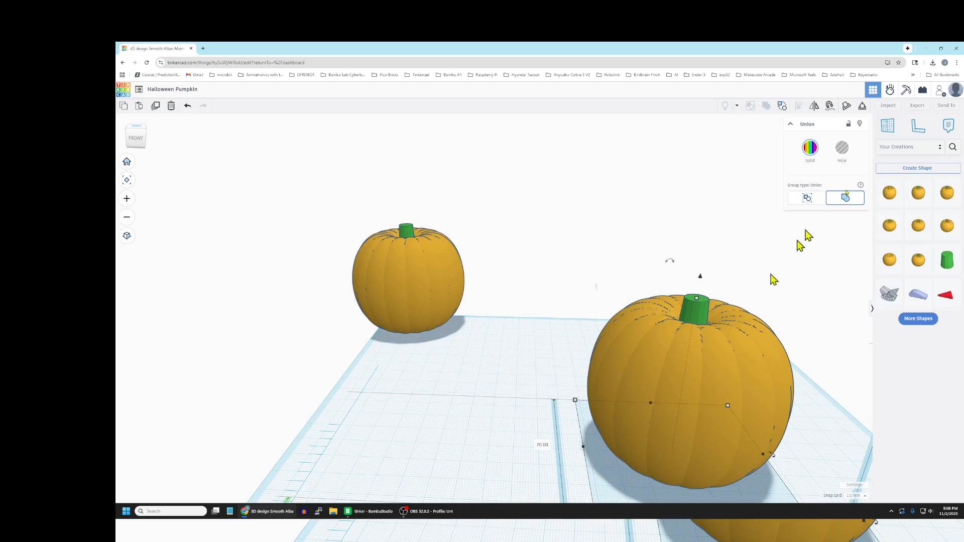
# - Save the united pumpkin as a custom shape named My Pumpkin
pyautogui.click(923, 168)
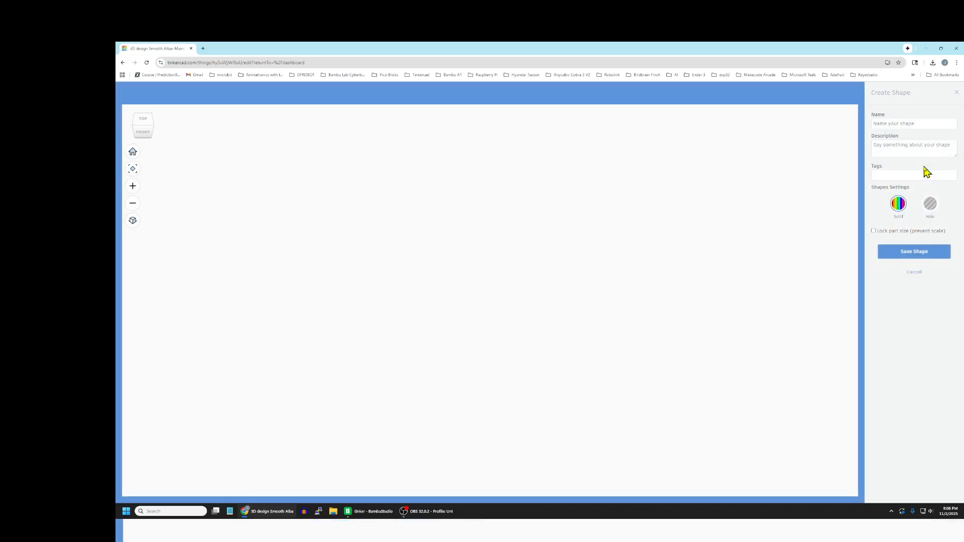
pyautogui.click(895, 123)
pyautogui.click(915, 253)
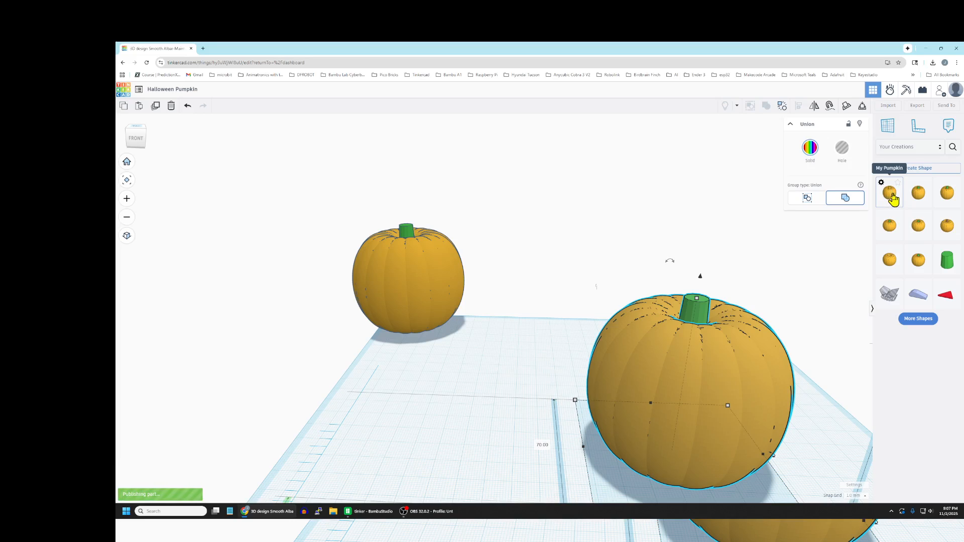
# - Delete the My Pumpkin shape from Your Creations and clear the selection on the workplane
pyautogui.click(881, 183)
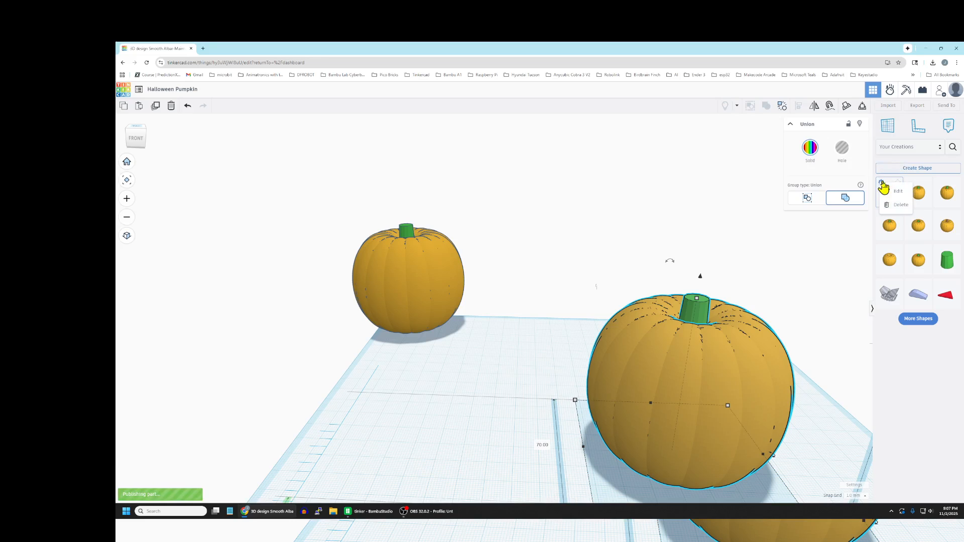
pyautogui.click(903, 207)
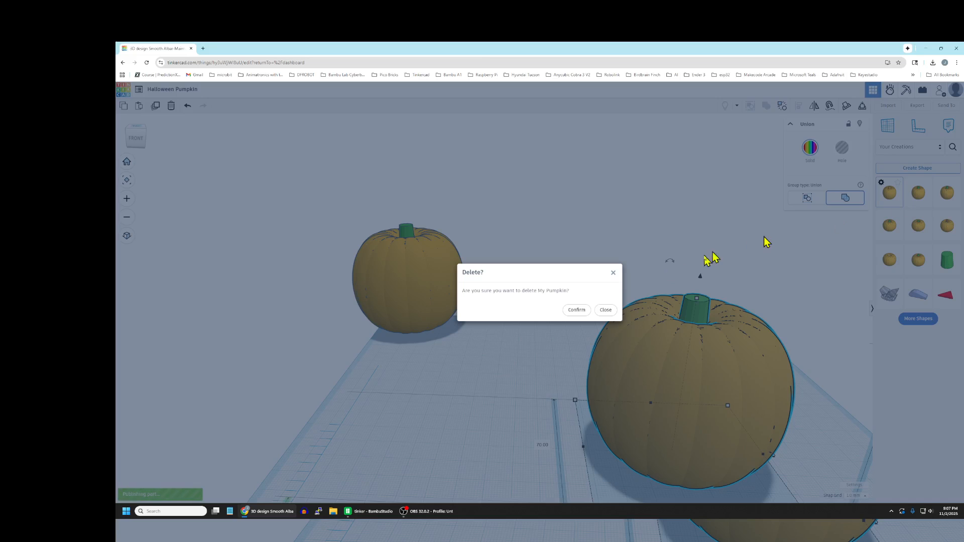
pyautogui.click(581, 312)
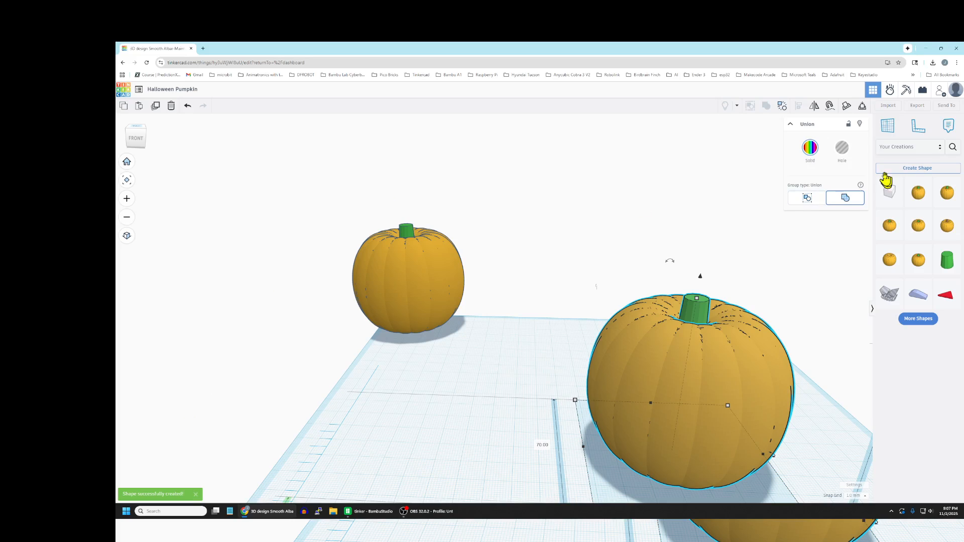
pyautogui.moveTo(902, 188)
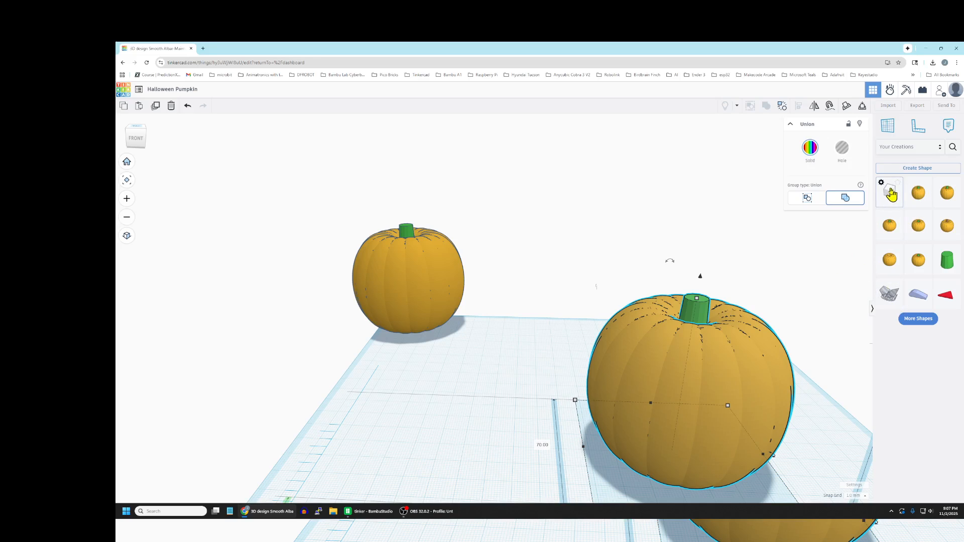
pyautogui.click(638, 219)
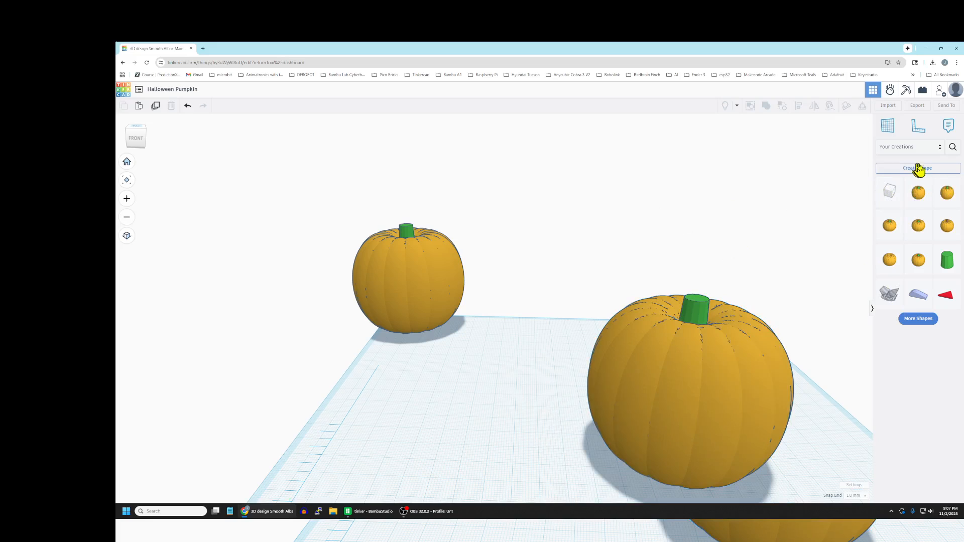
# - Save the united pumpkin as a custom shape named My Nice Pumpkin with its part size locked
pyautogui.click(703, 385)
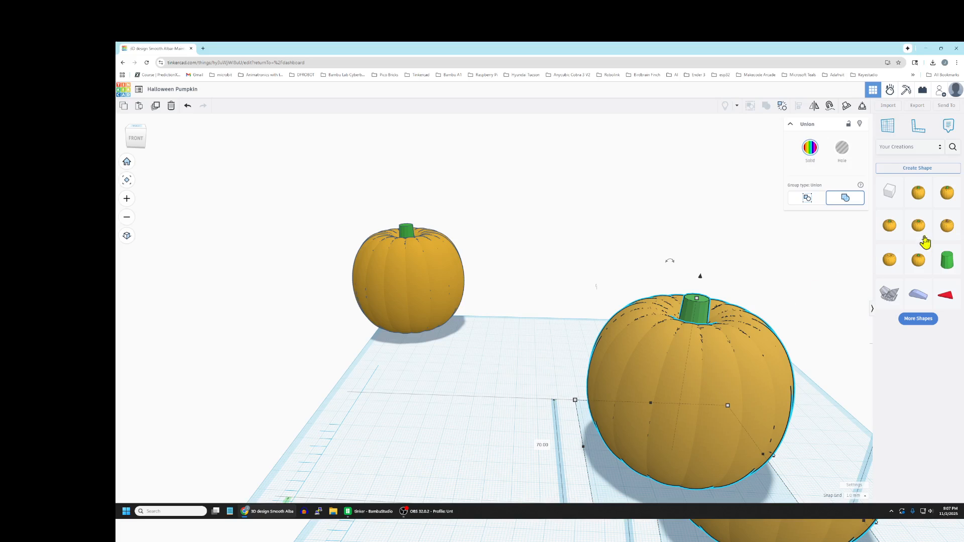
pyautogui.click(921, 170)
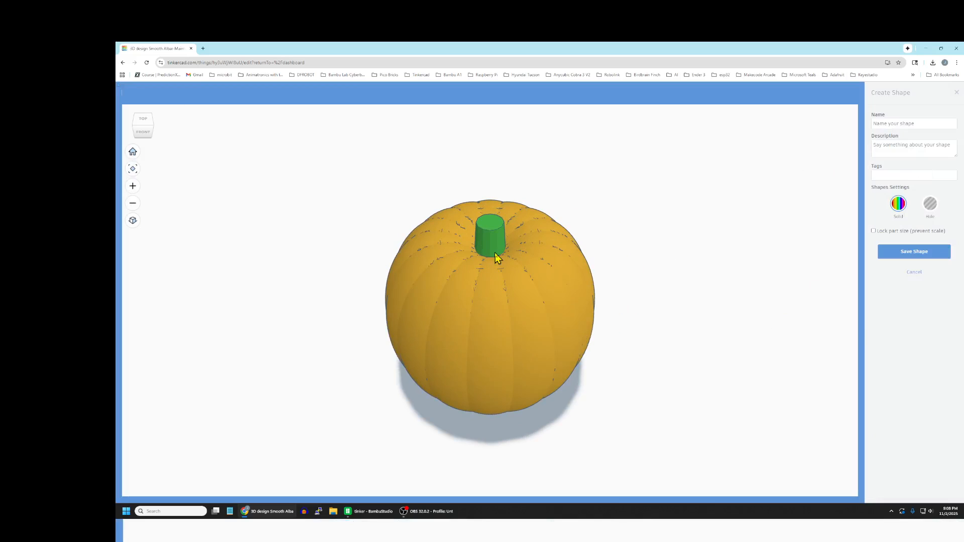
pyautogui.click(893, 124)
pyautogui.write('My Nice Pumpkin')
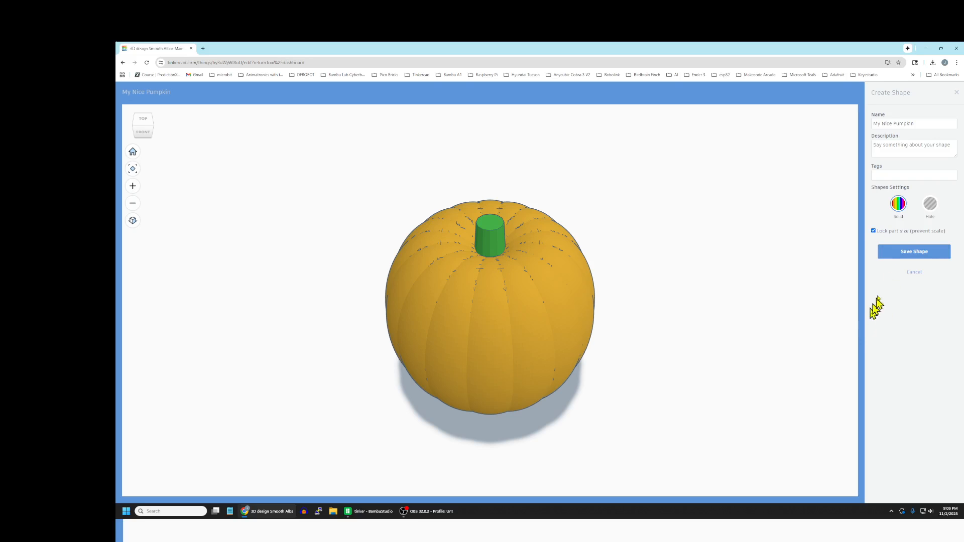
pyautogui.click(914, 252)
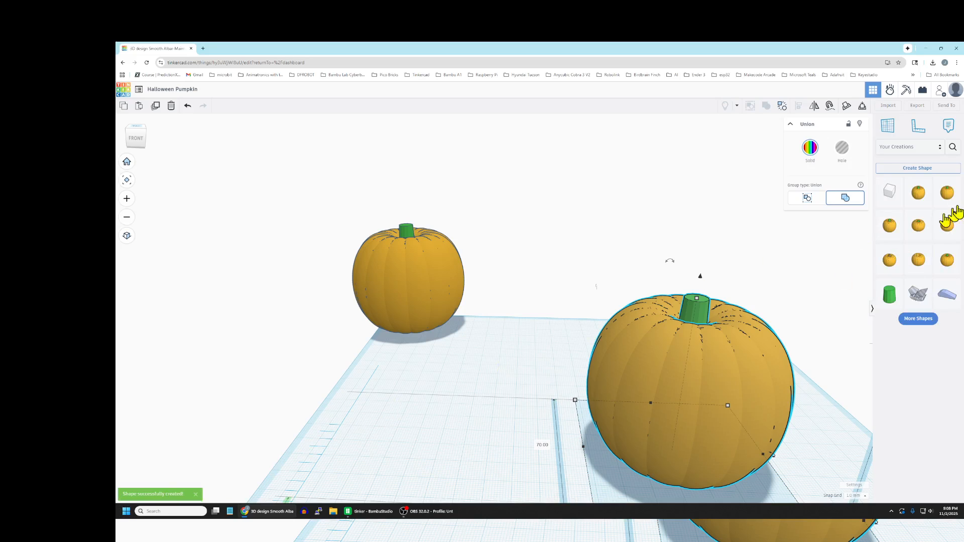
# - Move the united pumpkin farther back and place the saved My Nice Pumpkin shape in front of it
pyautogui.moveTo(695, 344); pyautogui.dragTo(636, 283)
pyautogui.moveTo(897, 193)
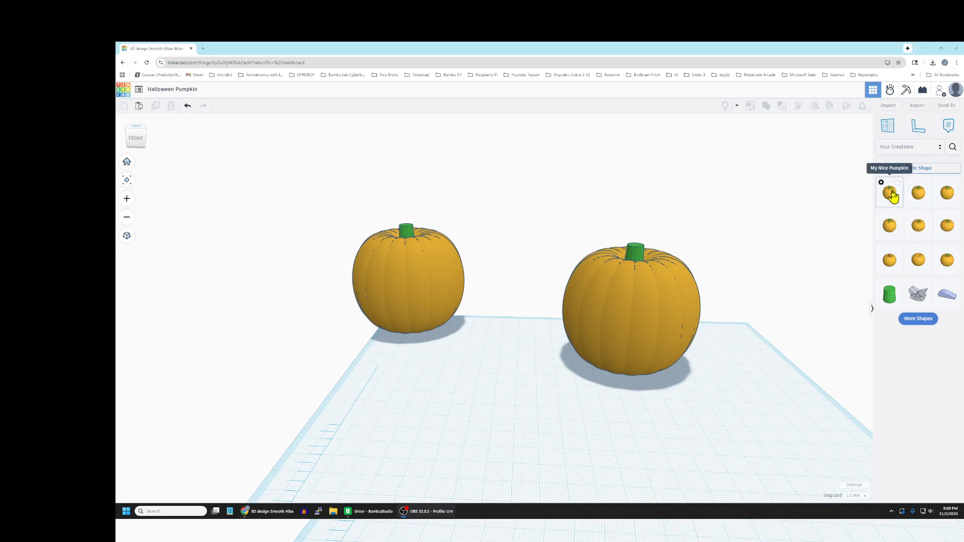
pyautogui.moveTo(891, 194); pyautogui.dragTo(545, 432)
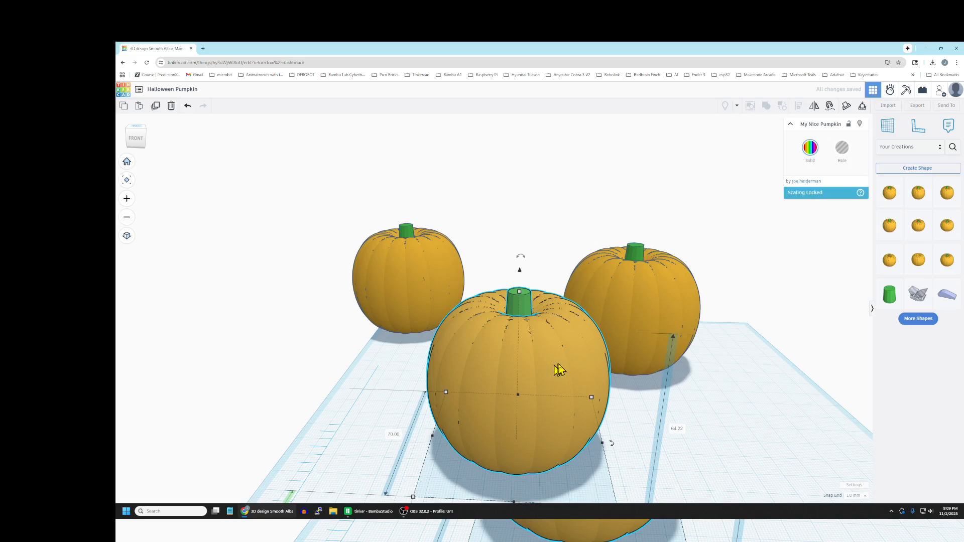
pyautogui.press('t')
# - Delete the original united pumpkin and move the My Nice Pumpkin copy toward the back of the workplane
pyautogui.moveTo(728, 415); pyautogui.dragTo(723, 464, button='right')
pyautogui.click(652, 265)
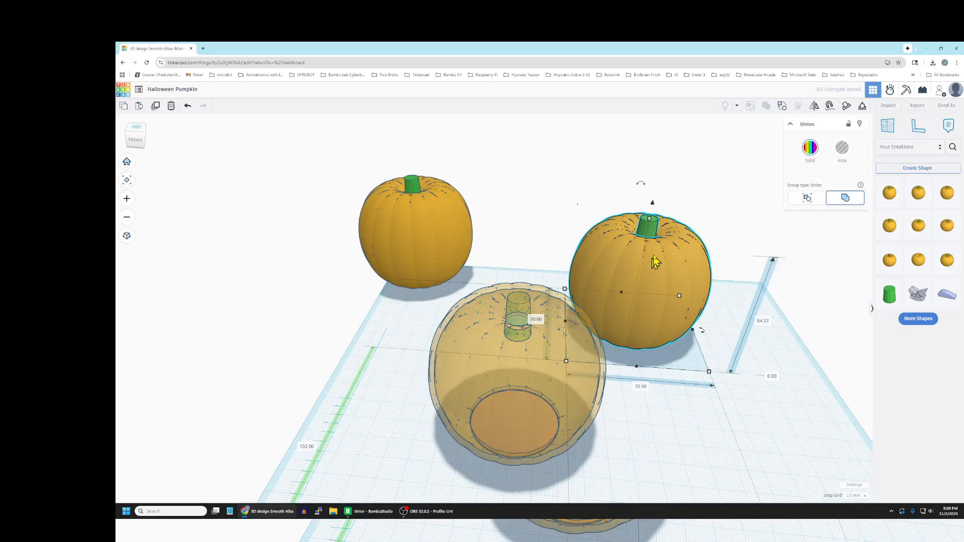
pyautogui.press('Delete')
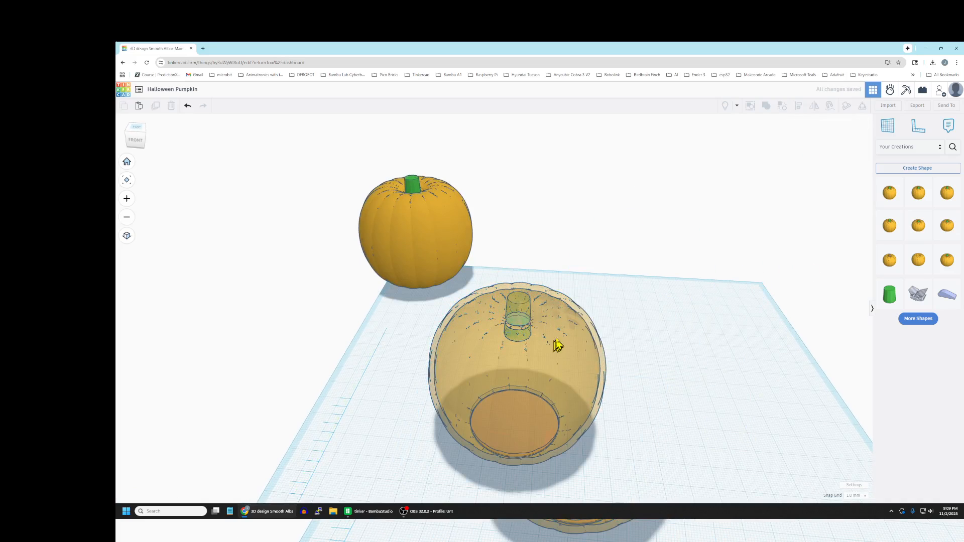
pyautogui.moveTo(559, 337); pyautogui.dragTo(627, 285)
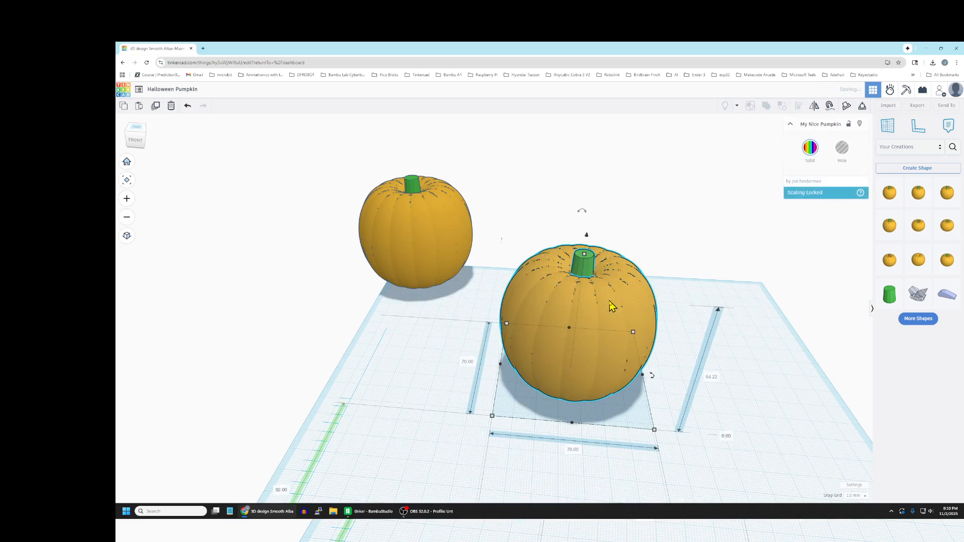
pyautogui.moveTo(617, 299); pyautogui.dragTo(635, 258)
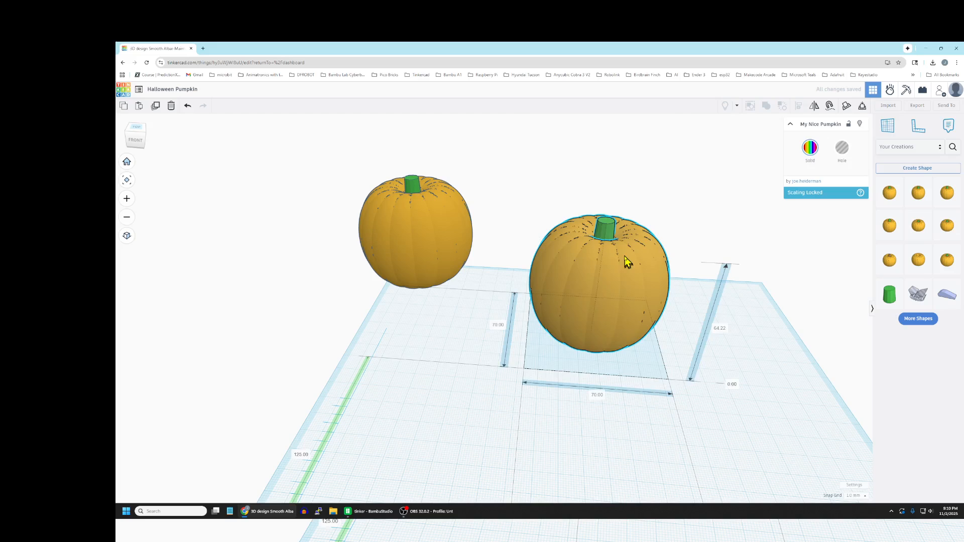
# - Switch the shapes library back to Basic Shapes
pyautogui.click(925, 168)
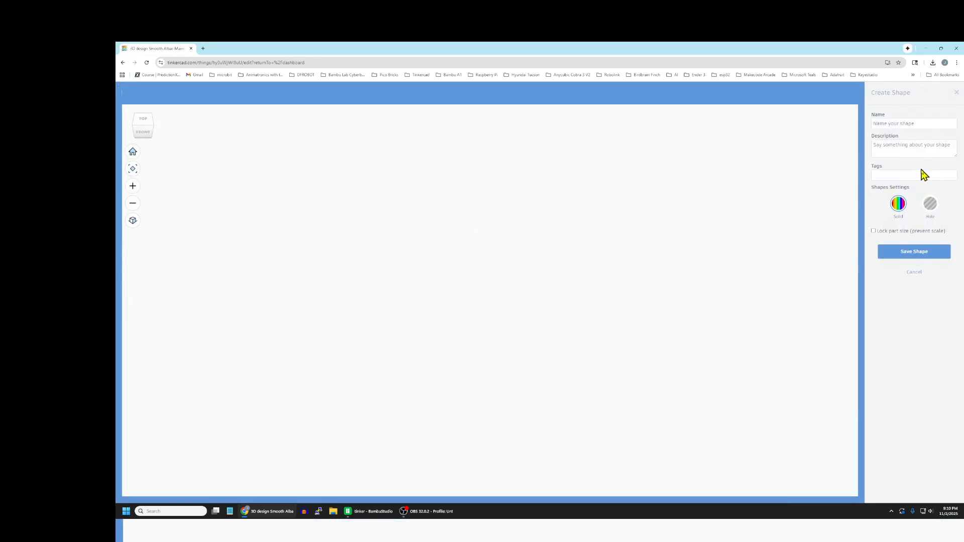
pyautogui.click(913, 272)
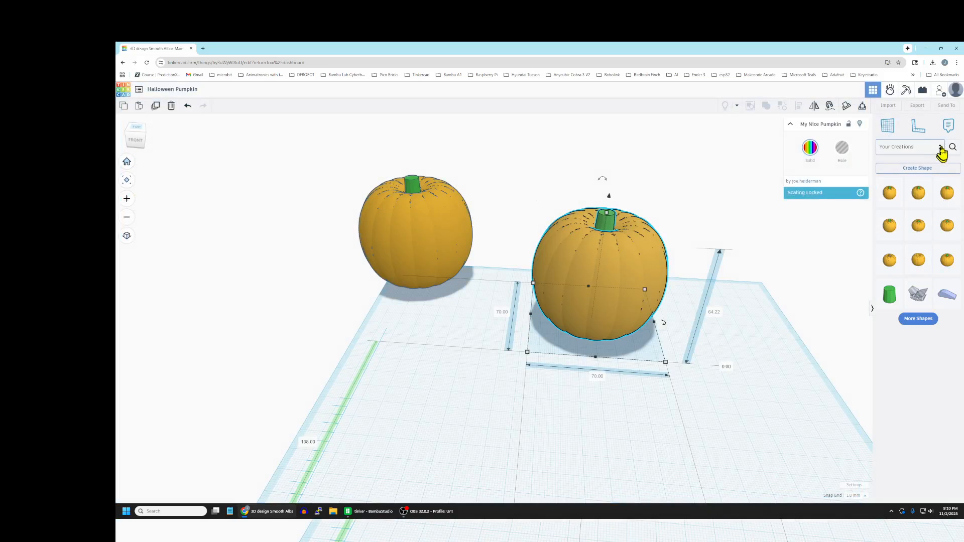
pyautogui.click(941, 149)
pyautogui.click(917, 176)
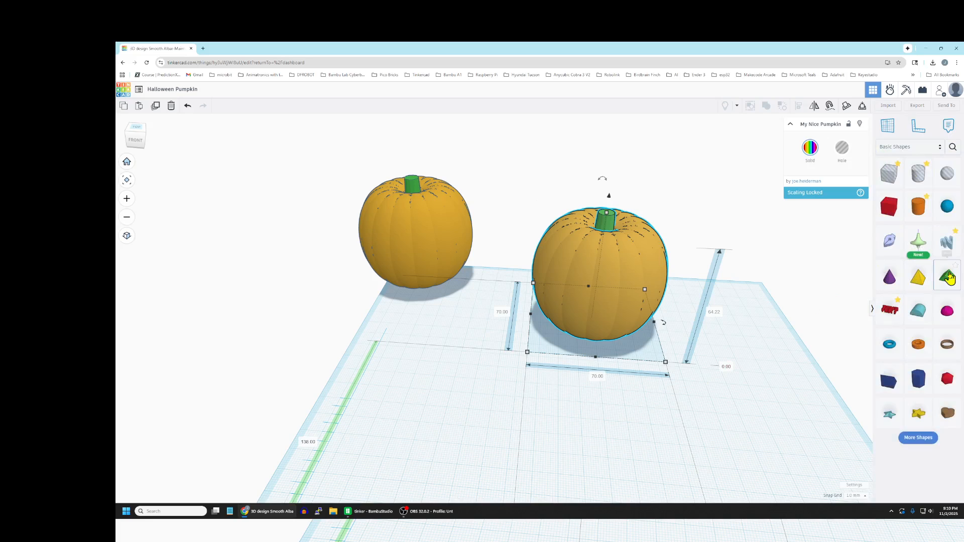
# - Place a Roof shape in front of the pumpkins and rotate it so its triangular face points upward
pyautogui.moveTo(949, 278); pyautogui.dragTo(513, 393)
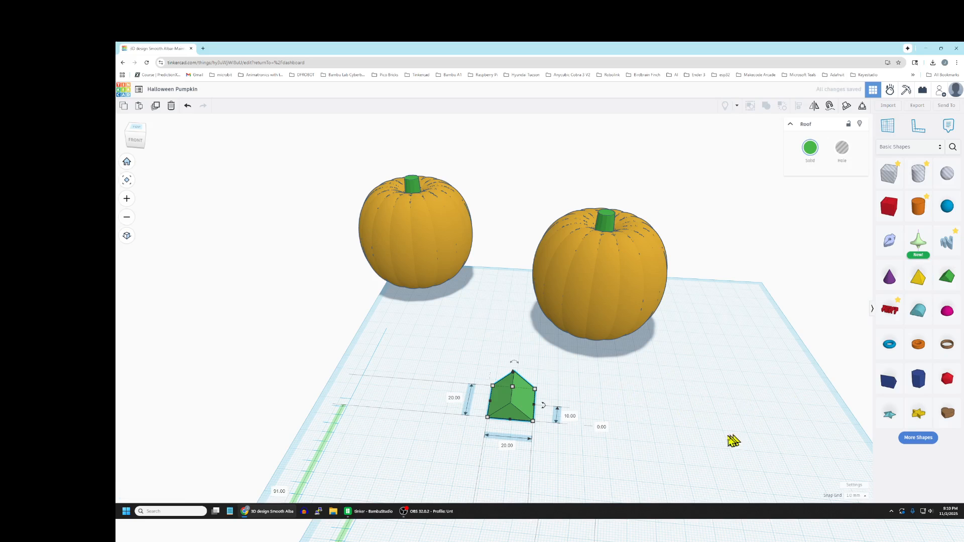
pyautogui.moveTo(716, 446); pyautogui.dragTo(688, 428, button='right')
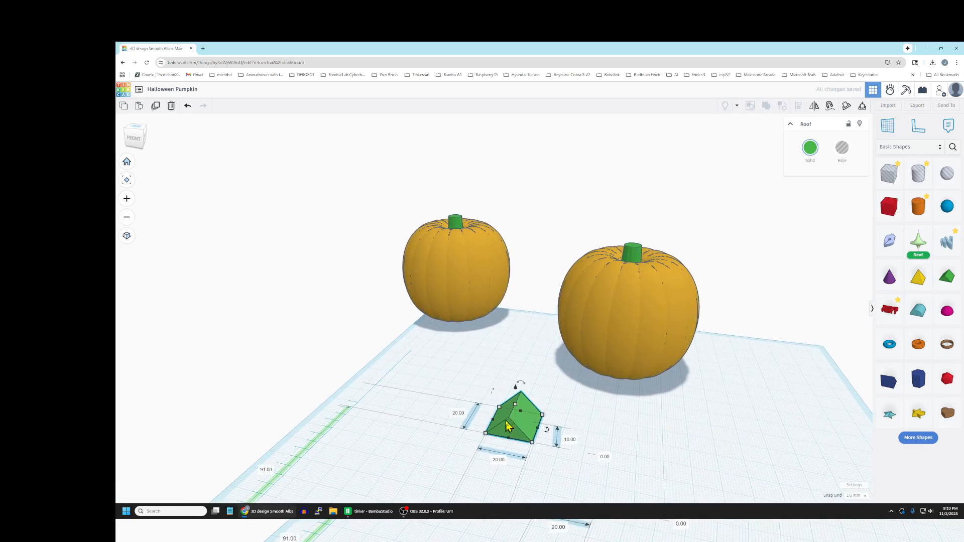
pyautogui.moveTo(646, 446); pyautogui.dragTo(624, 437, button='right')
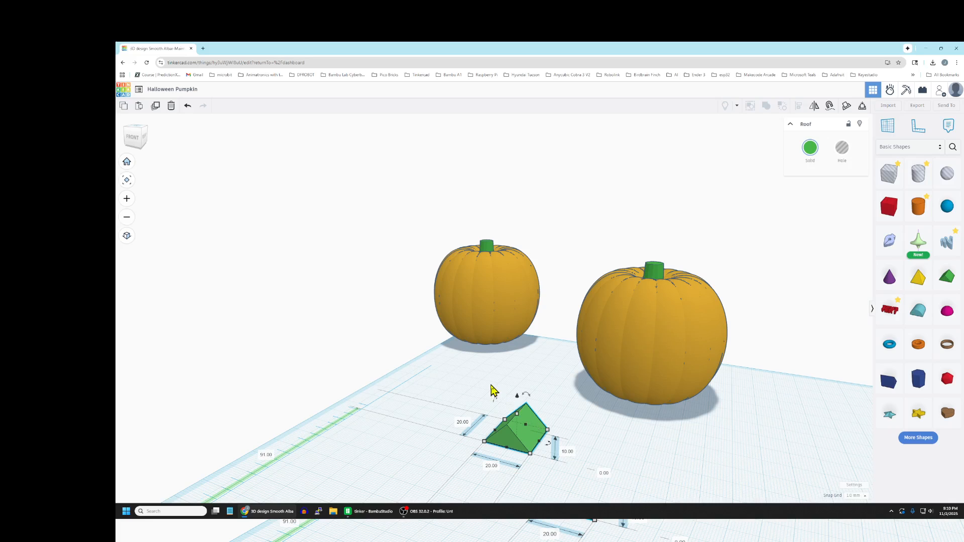
pyautogui.moveTo(496, 397); pyautogui.dragTo(594, 446)
pyautogui.click(598, 455)
pyautogui.moveTo(615, 477); pyautogui.dragTo(538, 365, button='right')
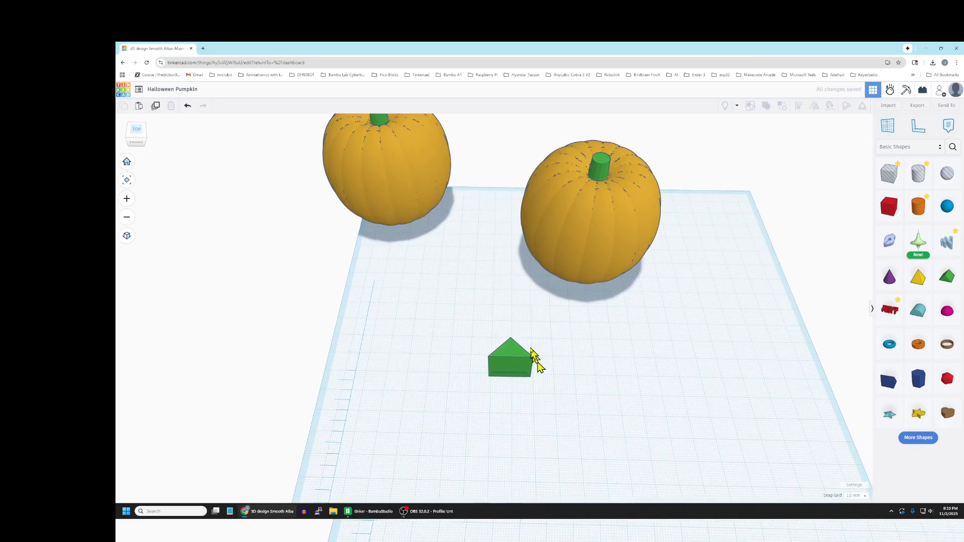
pyautogui.click(517, 354)
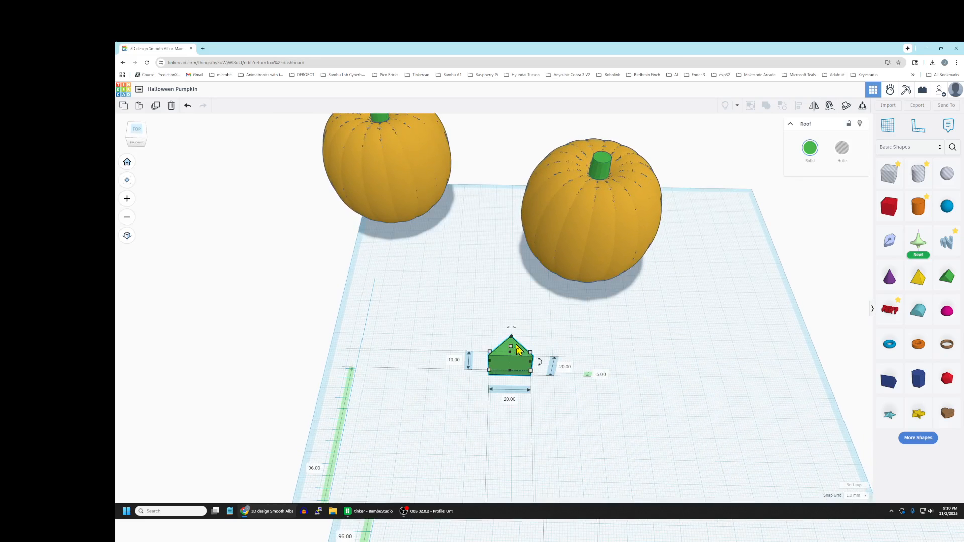
# - Duplicate the triangular roof and place the copy beside it as the second eye
pyautogui.click(157, 106)
pyautogui.press('Right')
pyautogui.press('Right')
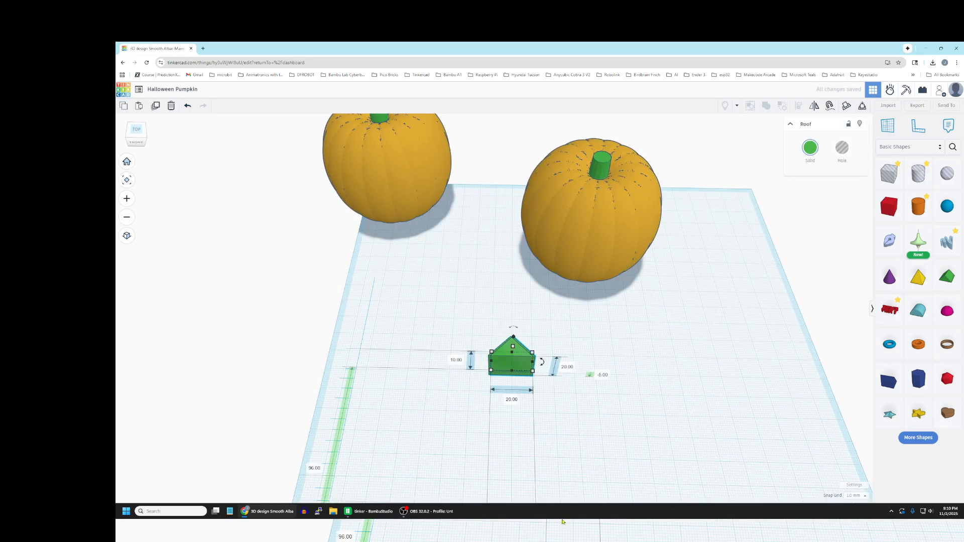
pyautogui.moveTo(517, 361); pyautogui.dragTo(603, 362)
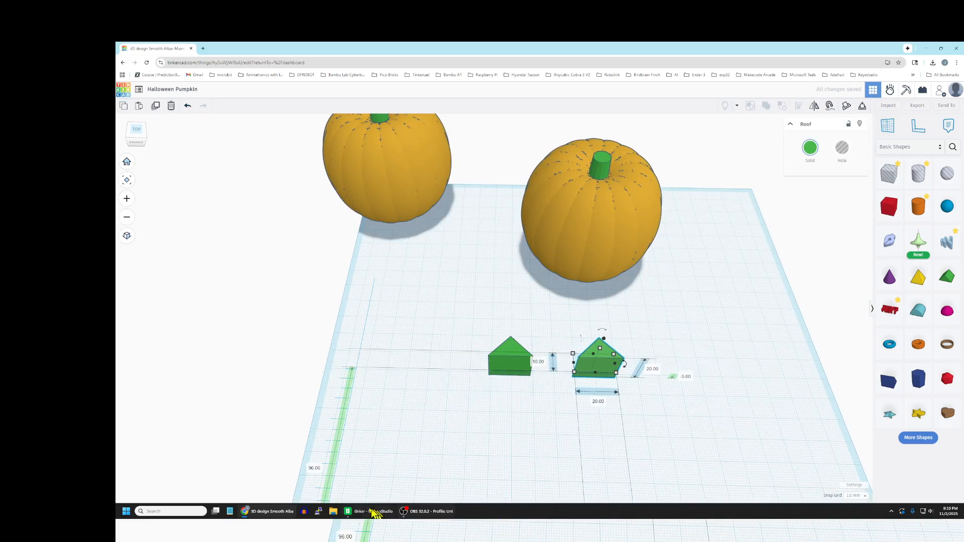
pyautogui.click(647, 339)
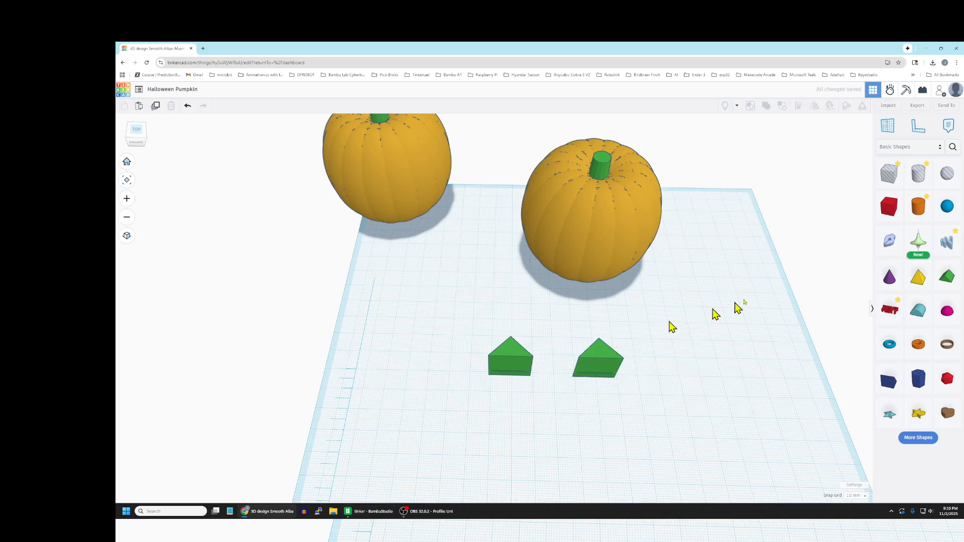
# - Duplicate the second eye as a nose below the eyes, scale it proportionally to 14 mm wide, and move the second eye closer
pyautogui.click(602, 356)
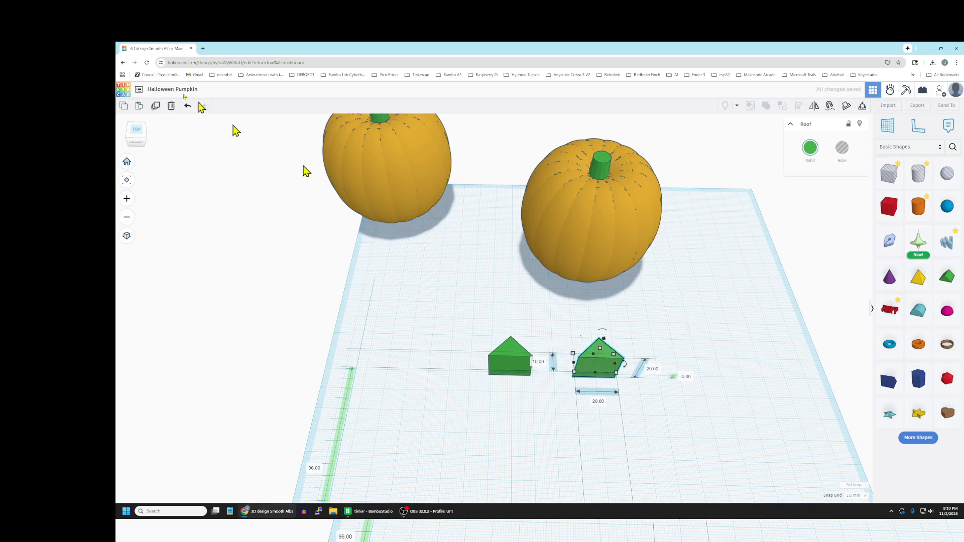
pyautogui.click(156, 106)
pyautogui.moveTo(596, 361); pyautogui.dragTo(557, 398)
pyautogui.moveTo(663, 390); pyautogui.dragTo(657, 402, button='right')
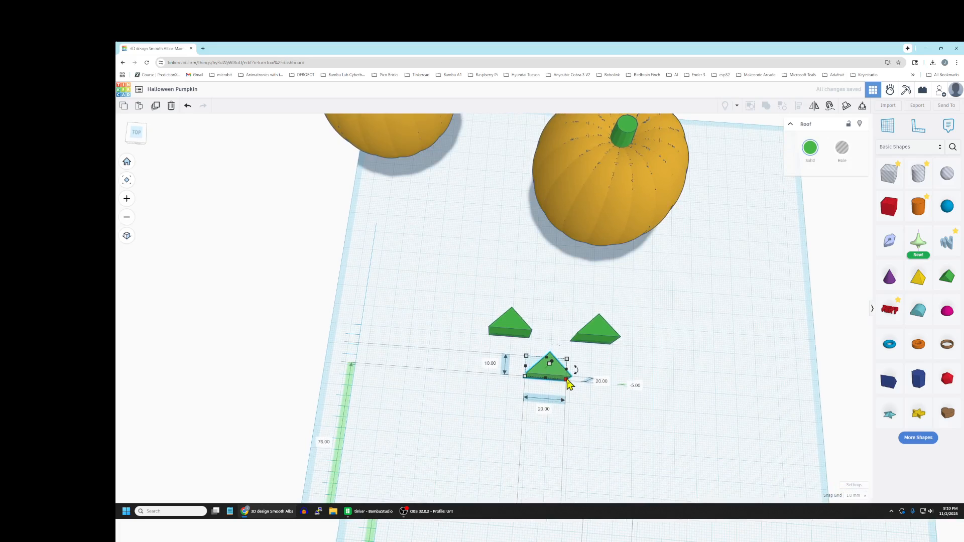
pyautogui.keyDown('shift'); pyautogui.moveTo(567, 382); pyautogui.dragTo(558, 358); pyautogui.keyUp('shift')
pyautogui.moveTo(600, 332); pyautogui.dragTo(551, 356)
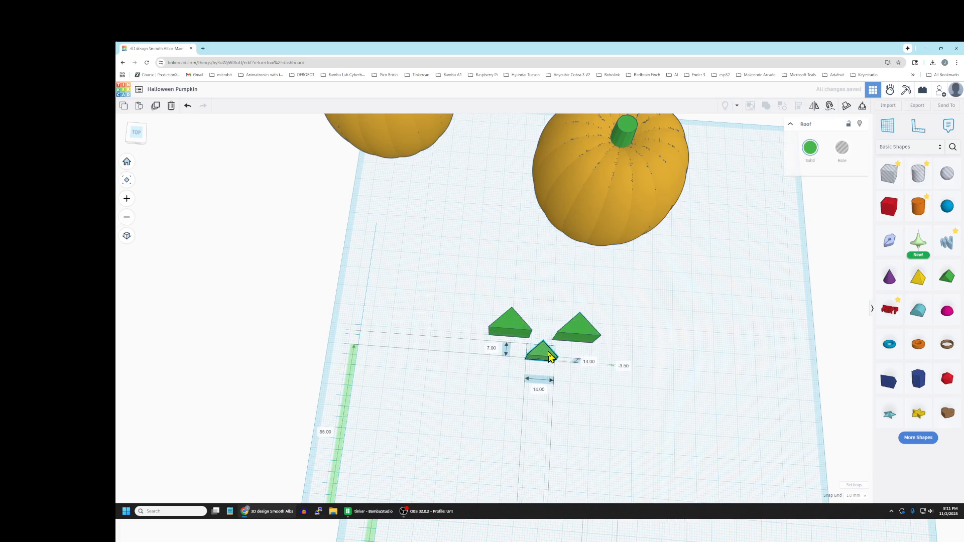
# - Select both eyes and the nose together and set their height to 40 mm
pyautogui.click(624, 355)
pyautogui.moveTo(623, 355); pyautogui.dragTo(620, 366, button='right')
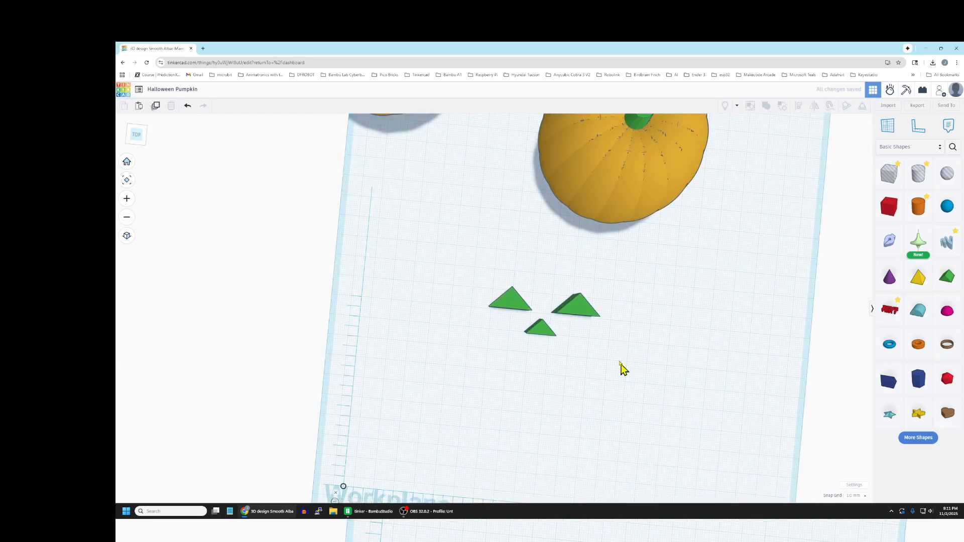
pyautogui.moveTo(611, 419); pyautogui.dragTo(586, 336, button='right')
pyautogui.click(586, 336)
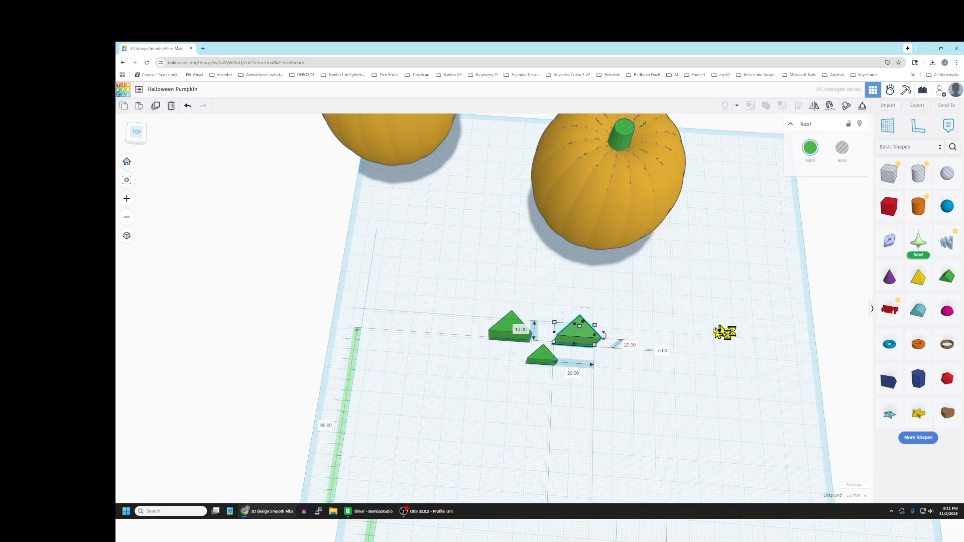
pyautogui.click(716, 328)
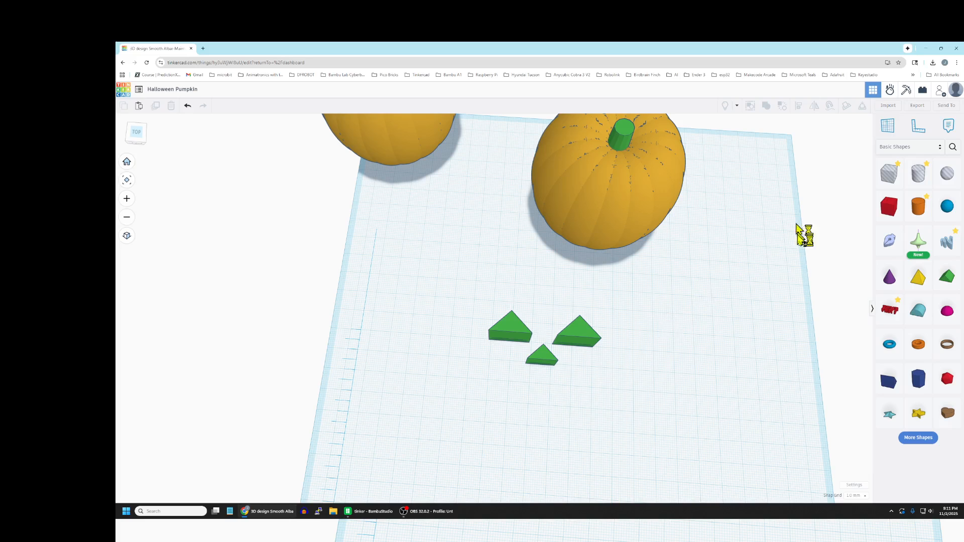
pyautogui.moveTo(469, 292); pyautogui.dragTo(647, 406)
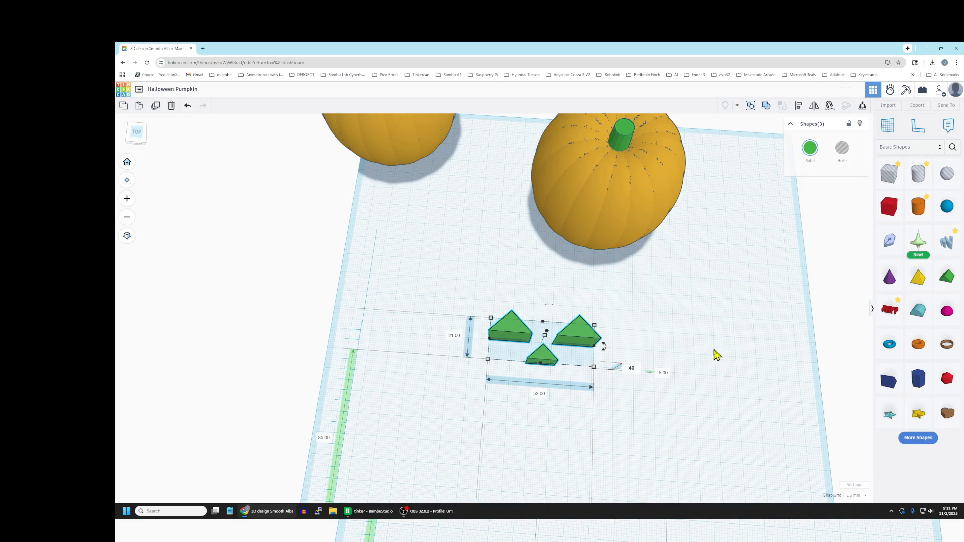
pyautogui.press('Return')
pyautogui.click(590, 362)
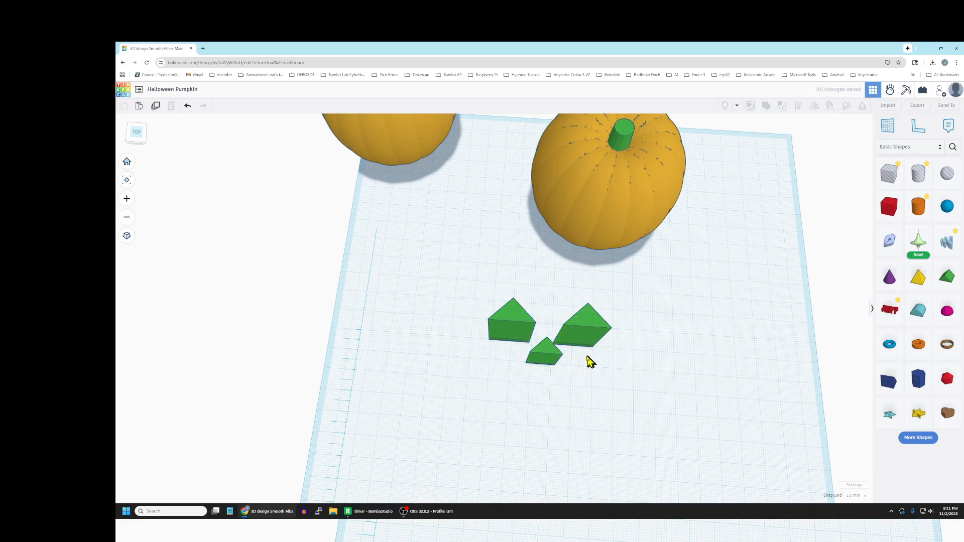
# - Set the nose triangle's own height to 40 mm and check the height of both eyes
pyautogui.click(549, 352)
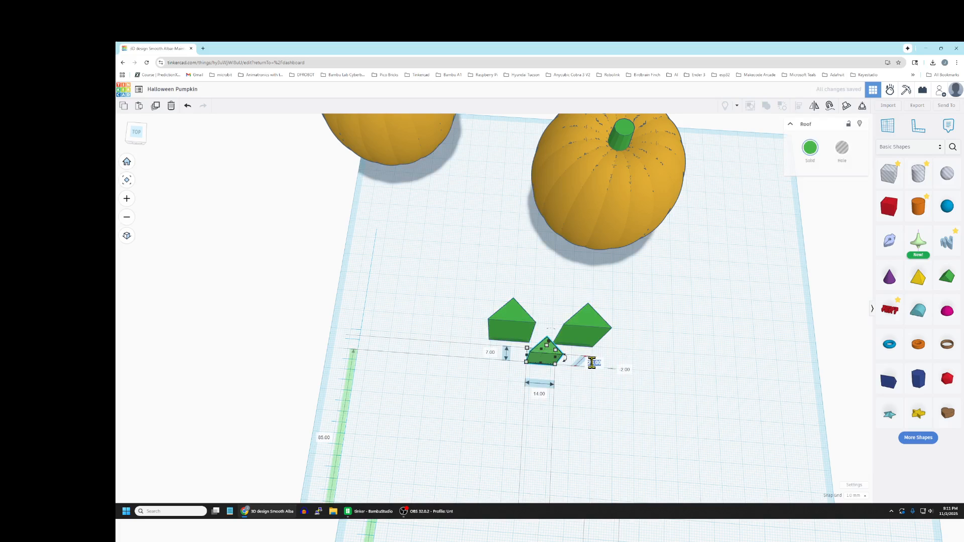
pyautogui.click(708, 370)
pyautogui.click(516, 320)
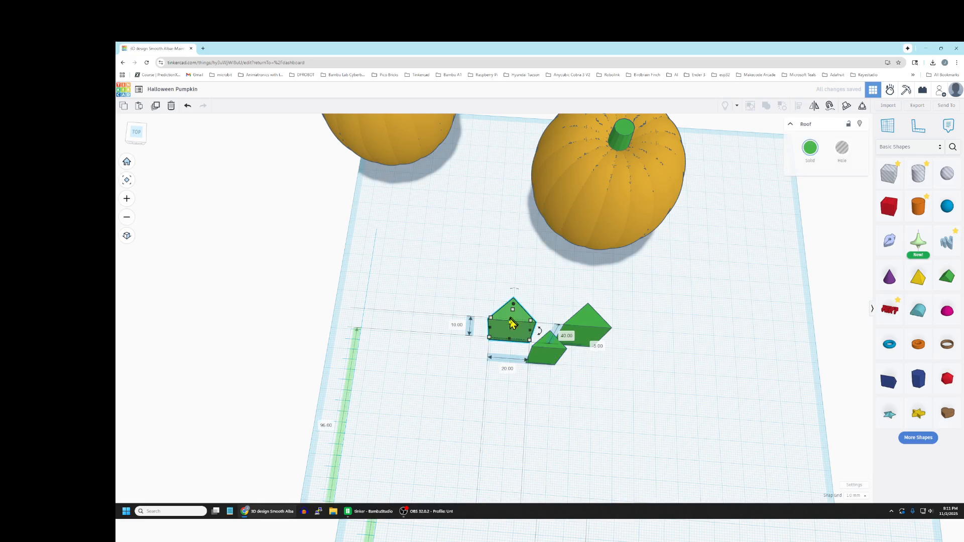
pyautogui.click(595, 321)
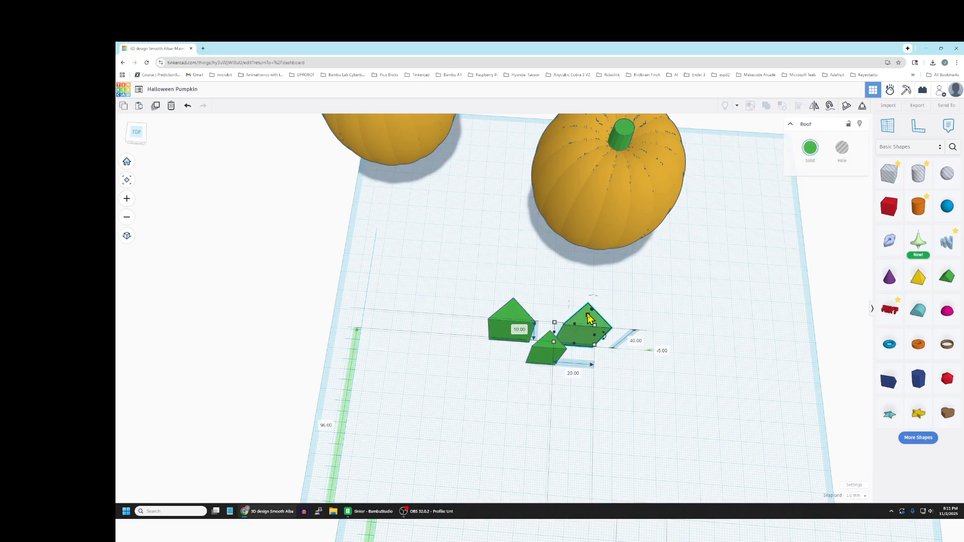
pyautogui.click(657, 385)
# - Drop all three triangles onto the workplane together and check each one's elevation
pyautogui.moveTo(499, 296); pyautogui.dragTo(586, 400)
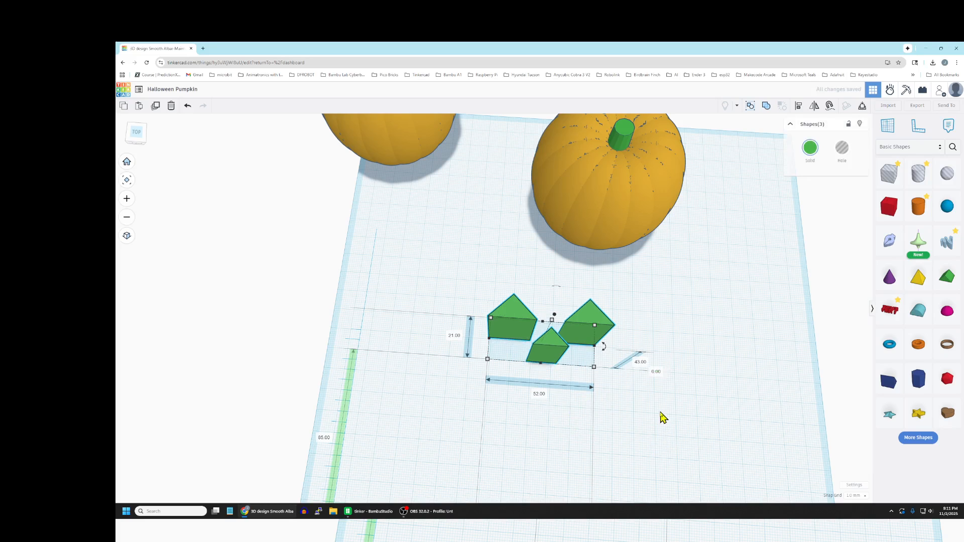
pyautogui.click(624, 333)
pyautogui.click(584, 321)
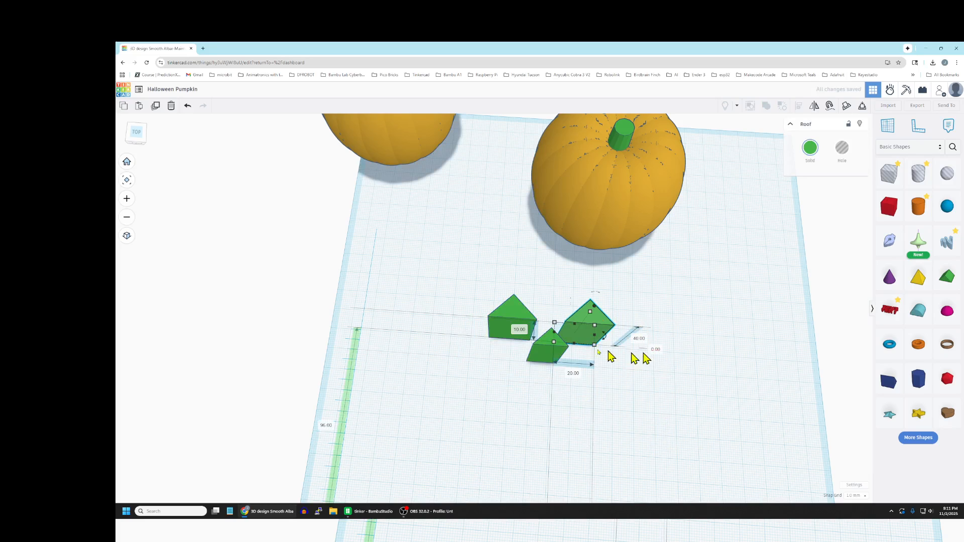
pyautogui.click(513, 308)
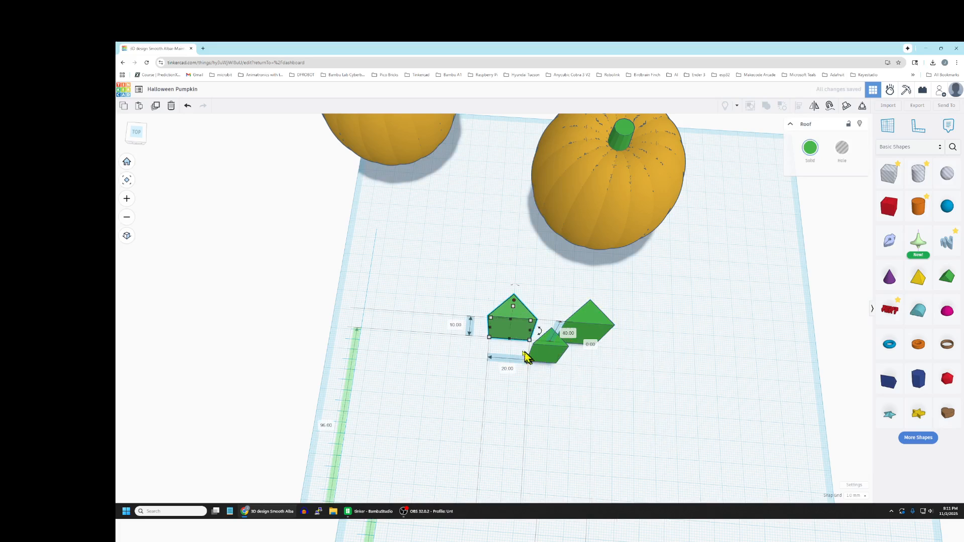
pyautogui.click(552, 354)
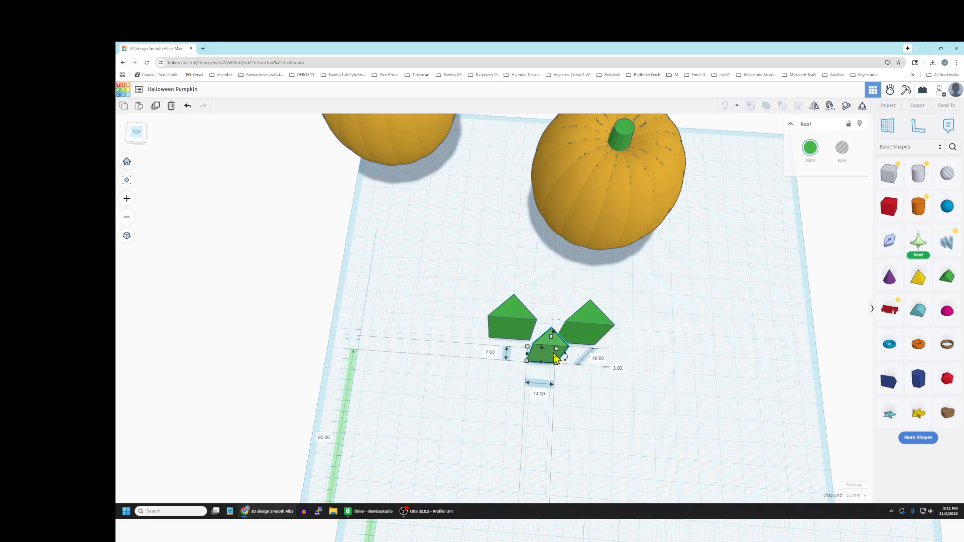
# - Drop the nose triangle onto the workplane on its own and recheck the height and elevation of all three triangles
pyautogui.click(679, 367)
pyautogui.click(549, 346)
pyautogui.press('d')
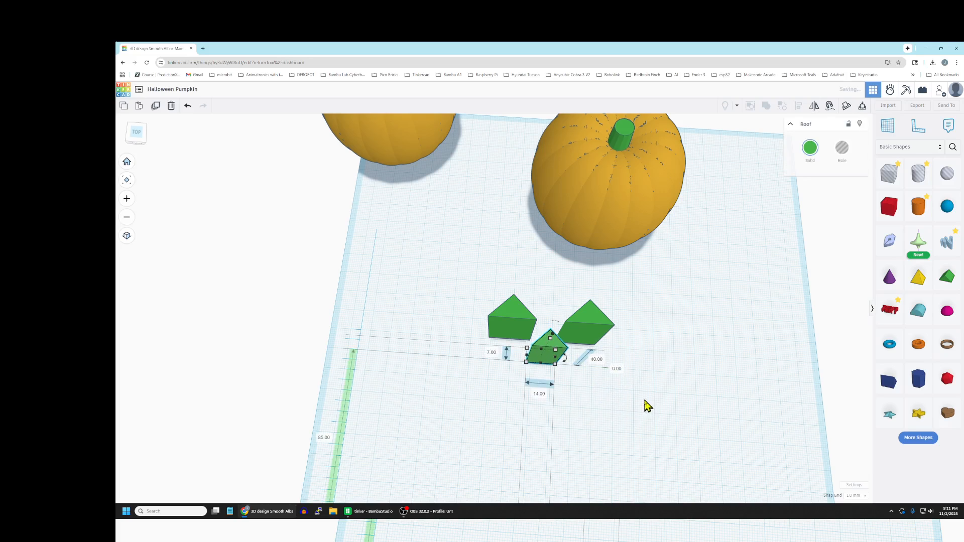
pyautogui.click(594, 318)
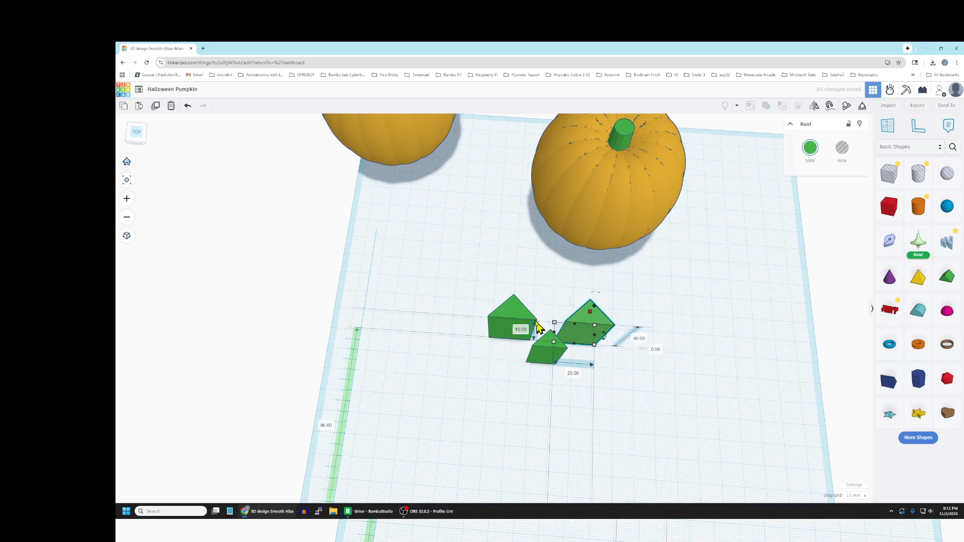
pyautogui.click(511, 317)
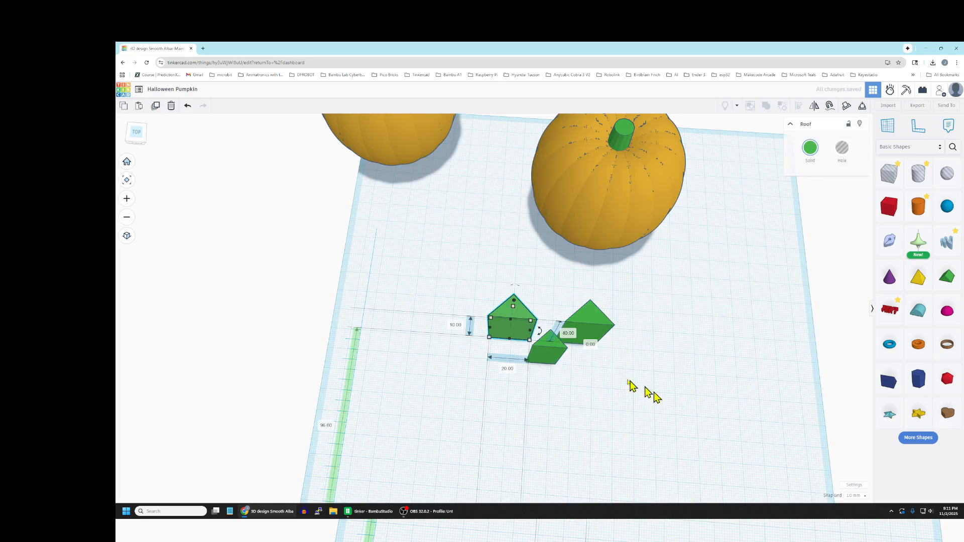
pyautogui.click(701, 380)
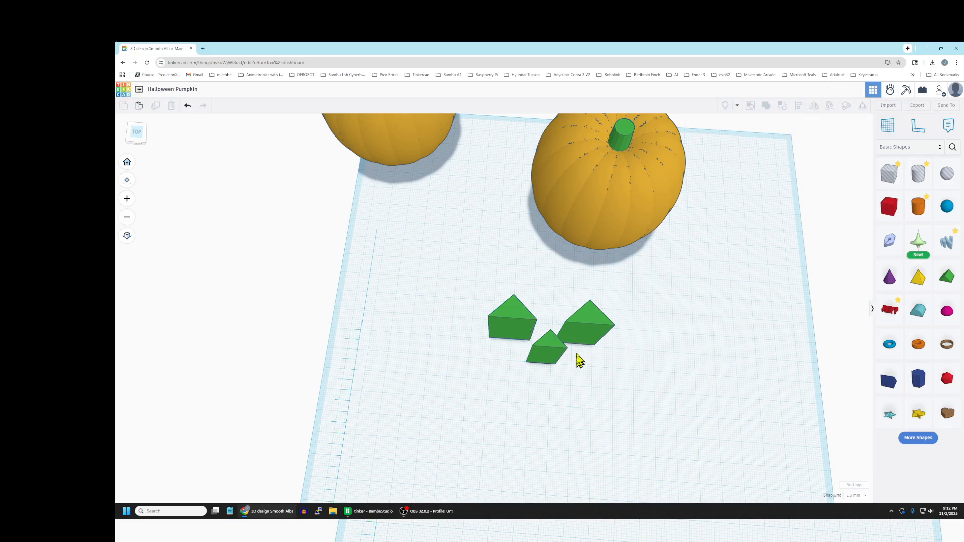
pyautogui.click(550, 354)
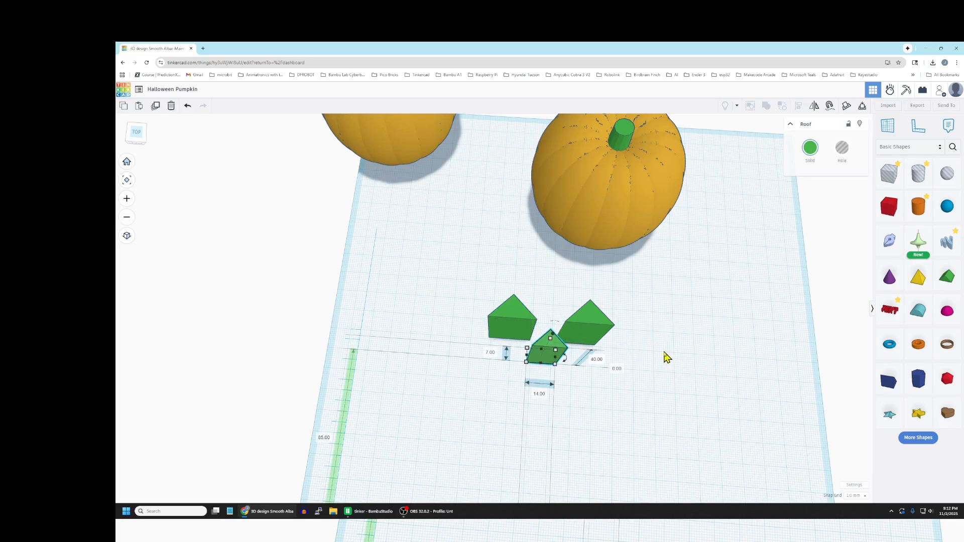
pyautogui.click(697, 311)
# - Switch to an orthographic top view, add a Scribble shape below the nose and draw a closed, curved mouth outline
pyautogui.moveTo(661, 335); pyautogui.dragTo(688, 359, button='right')
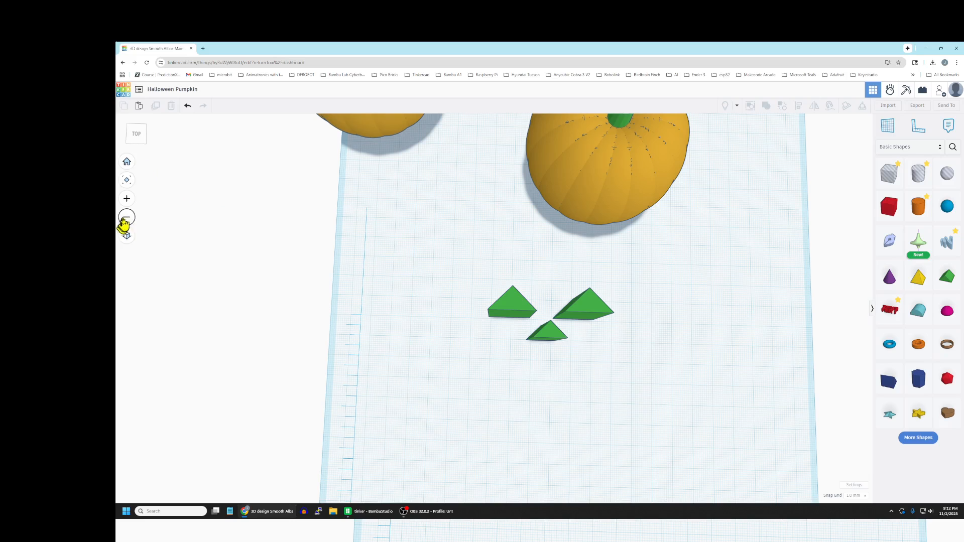
pyautogui.click(127, 237)
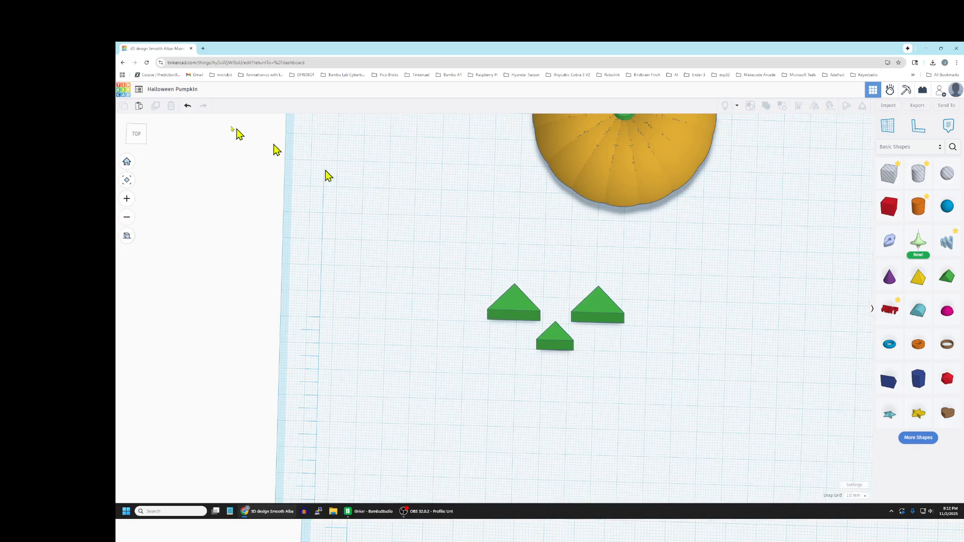
pyautogui.click(137, 134)
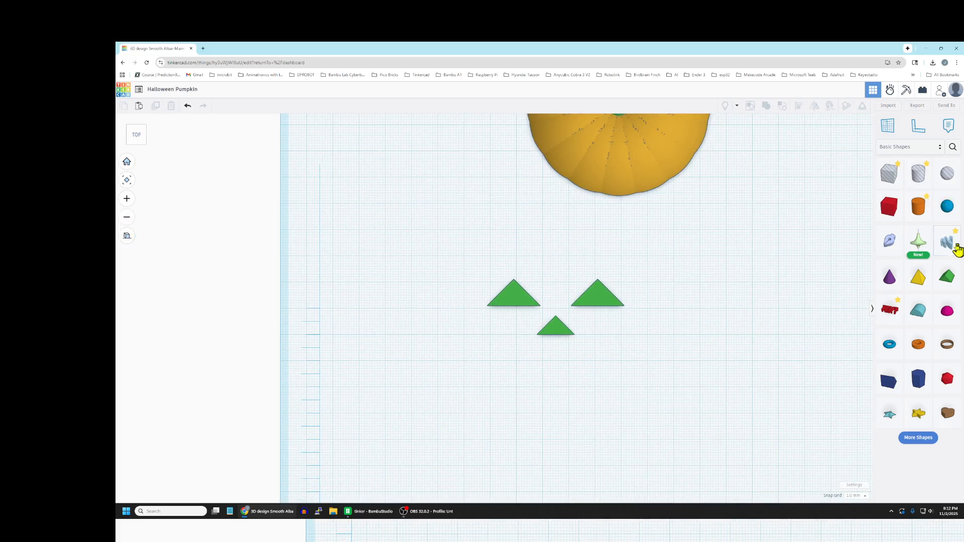
pyautogui.moveTo(949, 247)
pyautogui.mouseDown()
pyautogui.moveTo(523, 383)
pyautogui.moveTo(519, 376)
pyautogui.mouseUp()
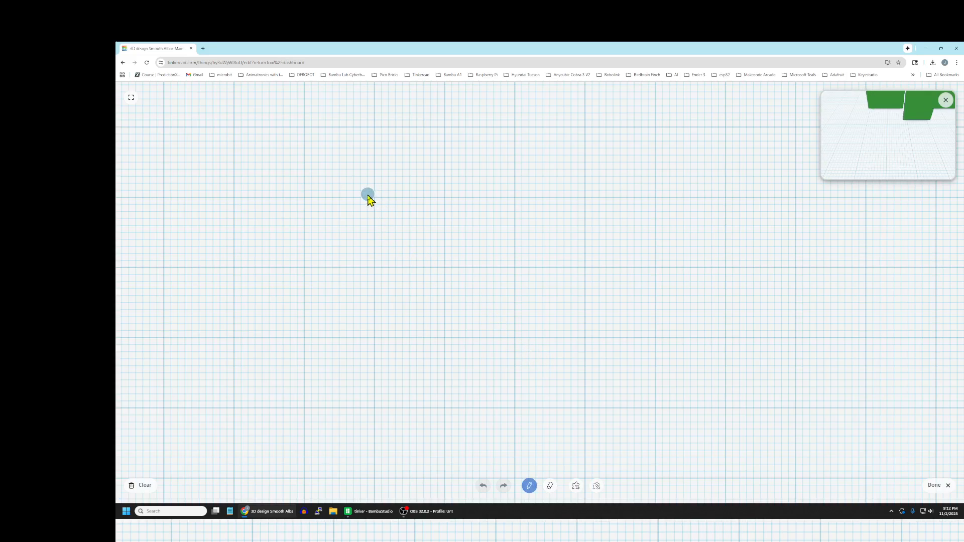
pyautogui.moveTo(375, 204)
pyautogui.mouseDown()
pyautogui.moveTo(432, 223)
pyautogui.moveTo(609, 199)
pyautogui.moveTo(617, 240)
pyautogui.moveTo(594, 277)
pyautogui.moveTo(558, 300)
pyautogui.moveTo(427, 303)
pyautogui.moveTo(381, 266)
pyautogui.moveTo(369, 197)
pyautogui.mouseUp()
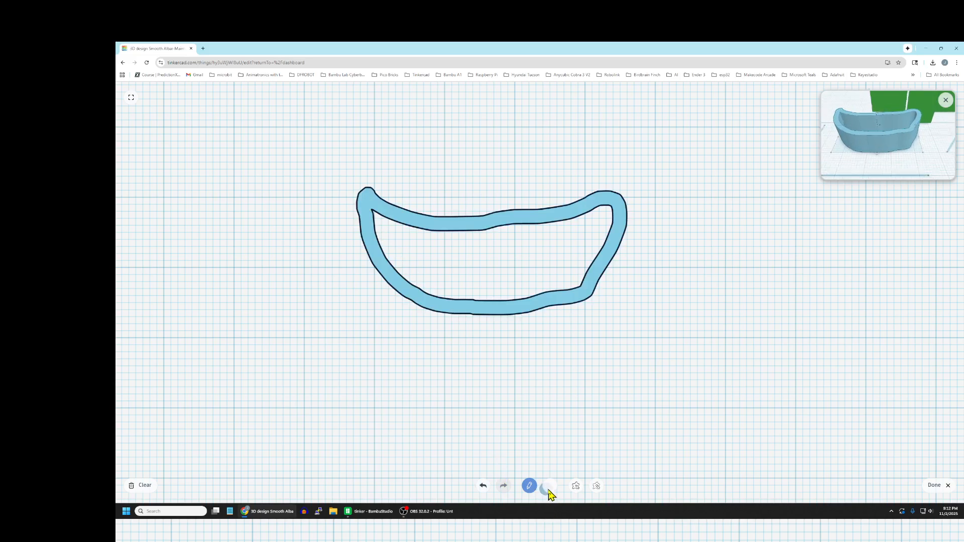
# - Fill the inside of the mouth outline with drawn shapes and paint over the small gaps left near its lower curve
pyautogui.click(576, 485)
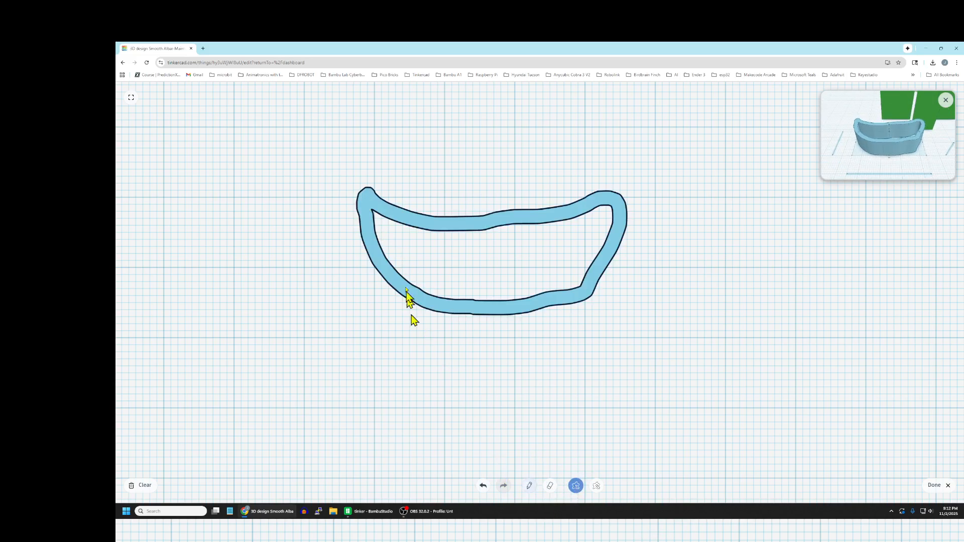
pyautogui.moveTo(383, 211)
pyautogui.mouseDown()
pyautogui.moveTo(471, 232)
pyautogui.moveTo(469, 291)
pyautogui.moveTo(454, 305)
pyautogui.moveTo(422, 295)
pyautogui.moveTo(376, 241)
pyautogui.mouseUp()
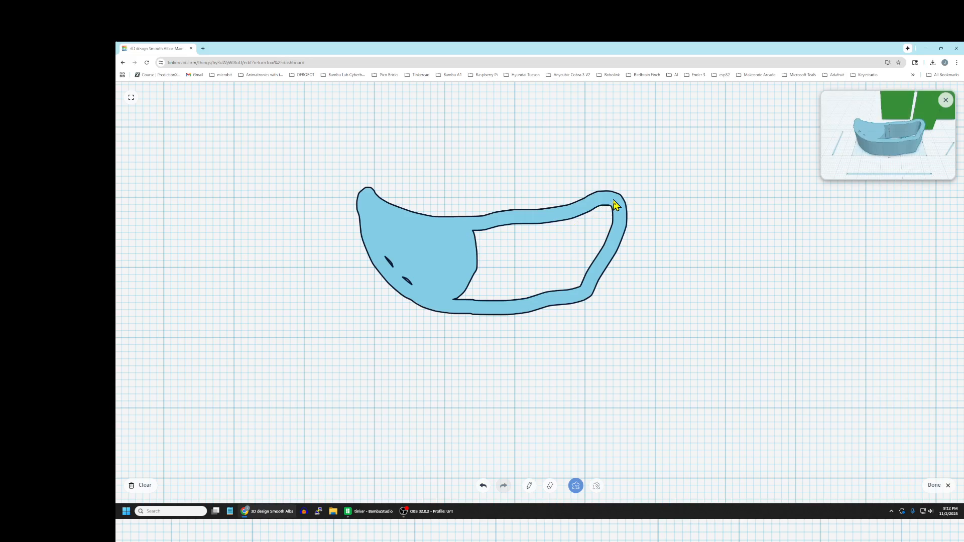
pyautogui.moveTo(570, 214)
pyautogui.mouseDown()
pyautogui.moveTo(464, 234)
pyautogui.moveTo(452, 256)
pyautogui.moveTo(452, 301)
pyautogui.moveTo(550, 306)
pyautogui.moveTo(594, 279)
pyautogui.moveTo(622, 230)
pyautogui.mouseUp()
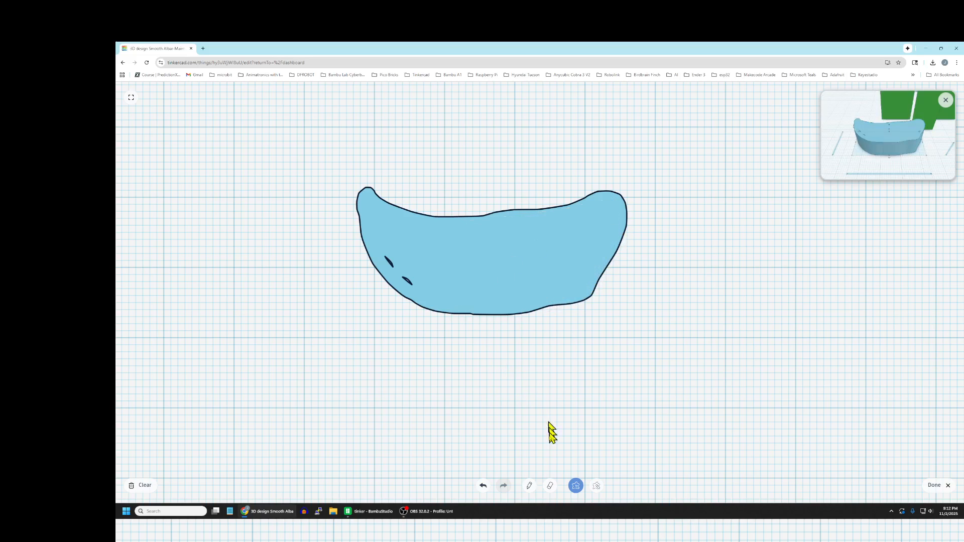
pyautogui.click(529, 486)
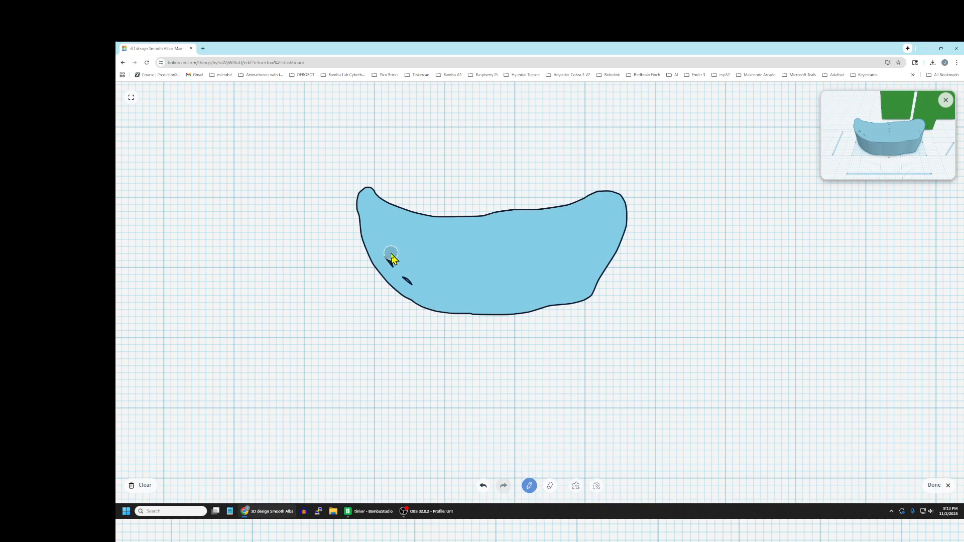
pyautogui.moveTo(390, 257)
pyautogui.mouseDown()
pyautogui.moveTo(398, 279)
pyautogui.moveTo(415, 284)
pyautogui.mouseUp()
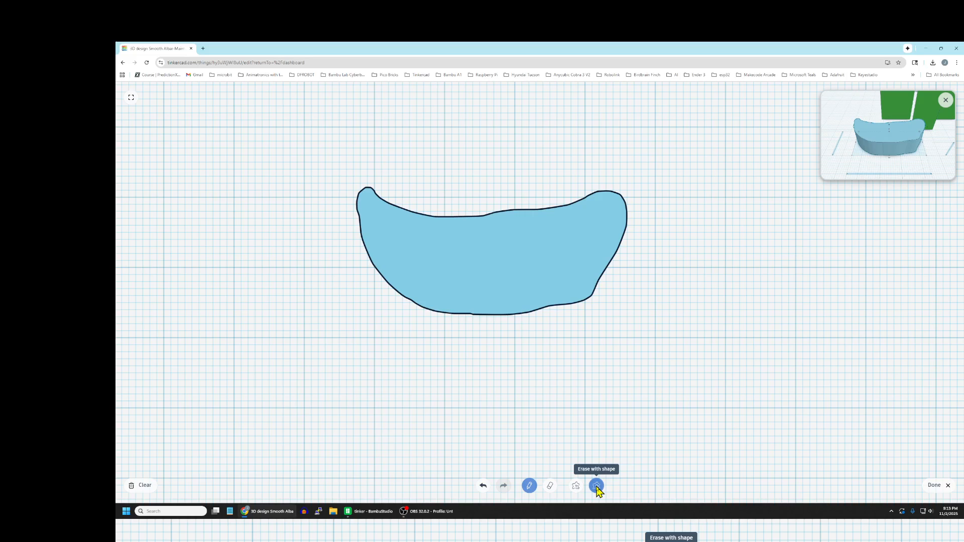
# - Erase three tooth notches from the mouth's upper edge and two from its lower edge, and finish the scribble
pyautogui.click(597, 487)
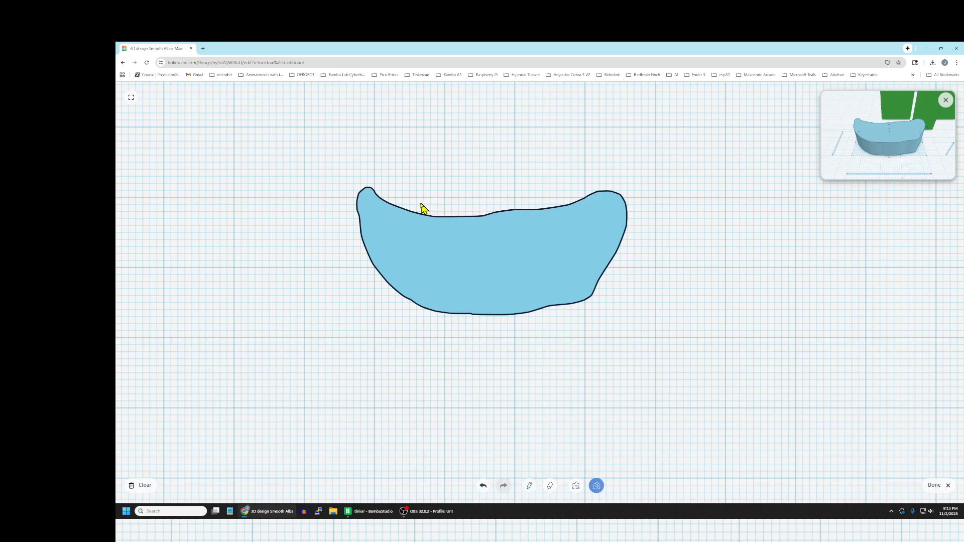
pyautogui.moveTo(415, 239)
pyautogui.mouseDown()
pyautogui.moveTo(445, 239)
pyautogui.moveTo(454, 199)
pyautogui.mouseUp()
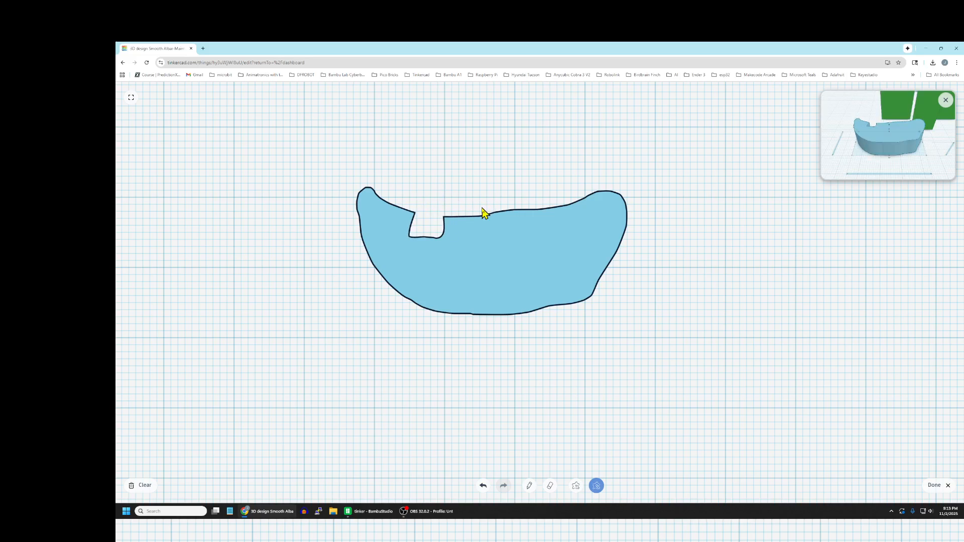
pyautogui.moveTo(494, 242)
pyautogui.mouseDown()
pyautogui.moveTo(519, 243)
pyautogui.moveTo(514, 197)
pyautogui.mouseUp()
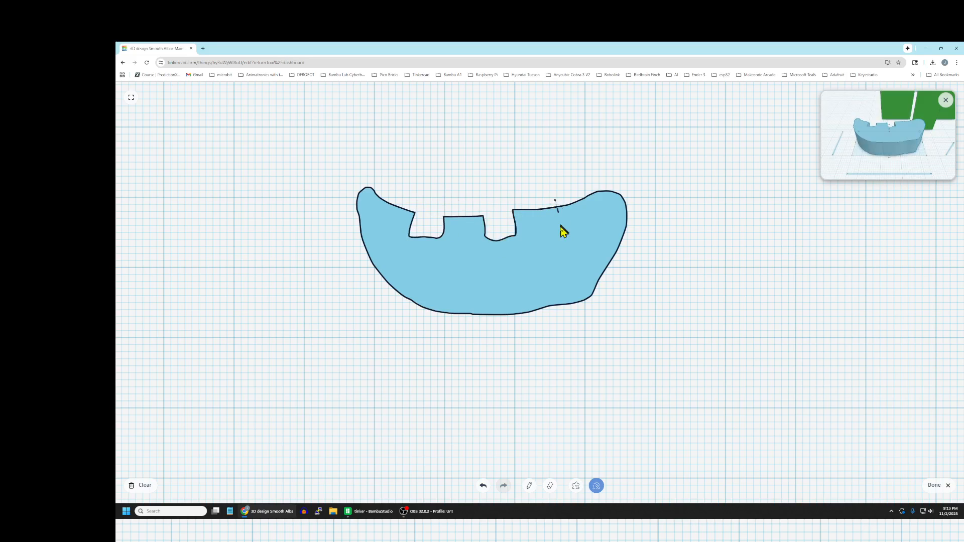
pyautogui.moveTo(565, 236)
pyautogui.mouseDown()
pyautogui.moveTo(582, 232)
pyautogui.moveTo(575, 194)
pyautogui.mouseUp()
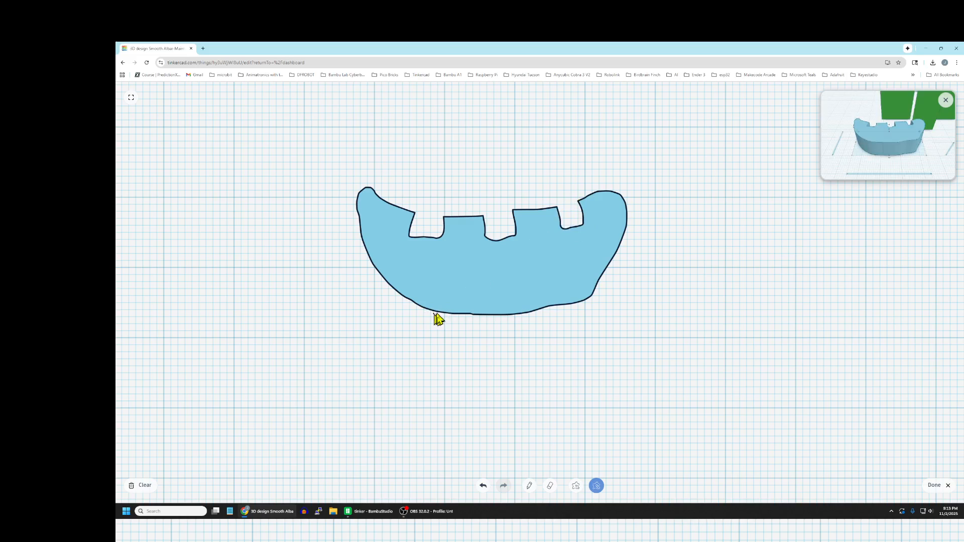
pyautogui.moveTo(442, 291)
pyautogui.mouseDown()
pyautogui.moveTo(472, 296)
pyautogui.moveTo(470, 325)
pyautogui.mouseUp()
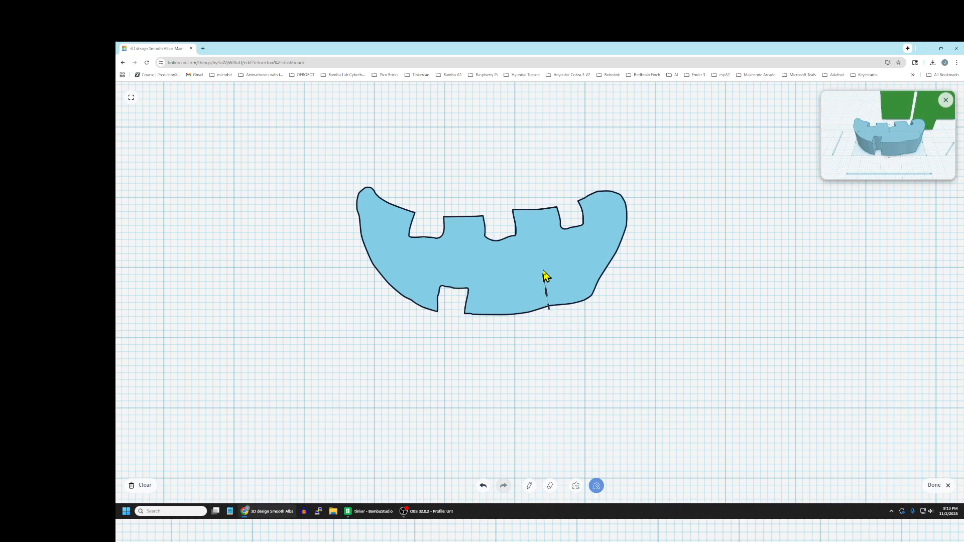
pyautogui.moveTo(550, 277)
pyautogui.mouseDown()
pyautogui.moveTo(569, 277)
pyautogui.moveTo(583, 319)
pyautogui.mouseUp()
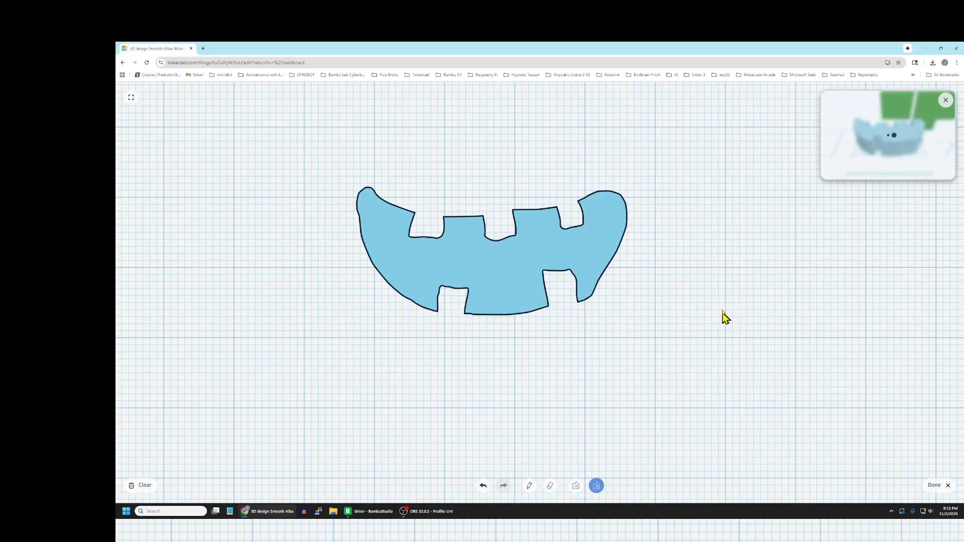
pyautogui.click(933, 485)
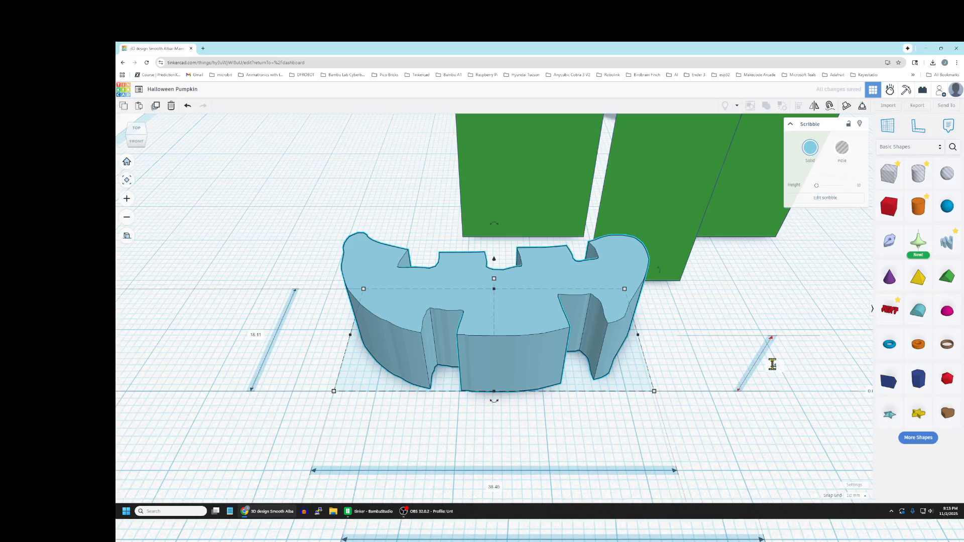
# - Set the mouth scribble's height to 40 mm
pyautogui.write('40')
pyautogui.press('Return')
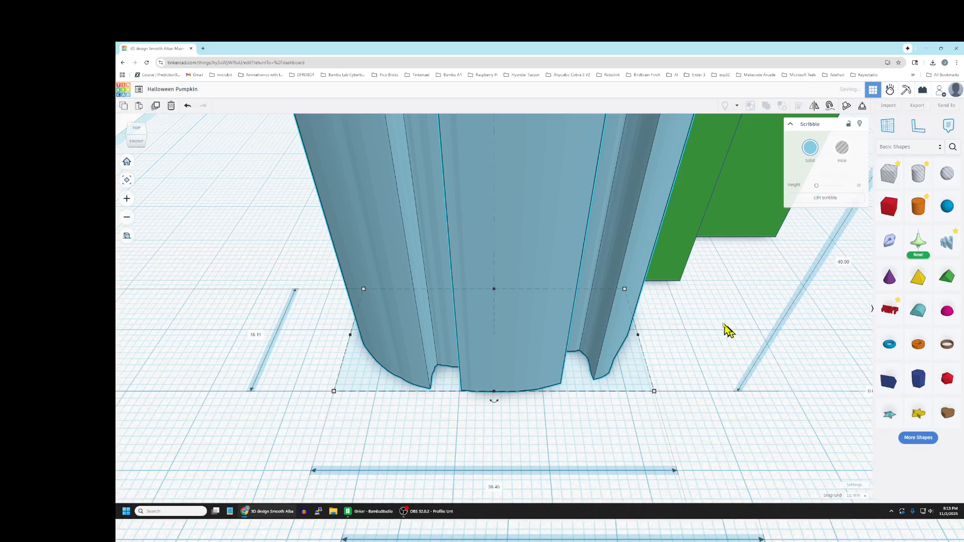
pyautogui.scroll(5, 729, 309)
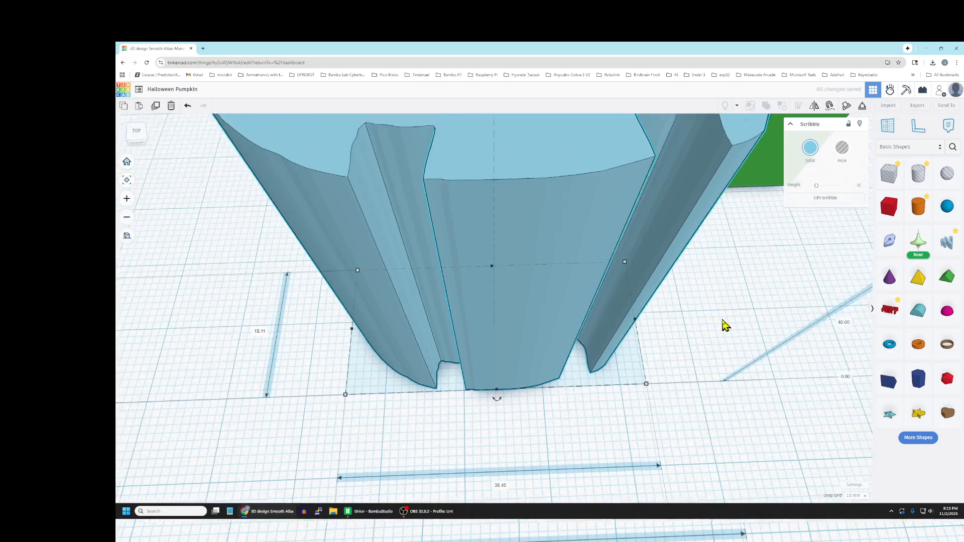
pyautogui.scroll(-6, 723, 329)
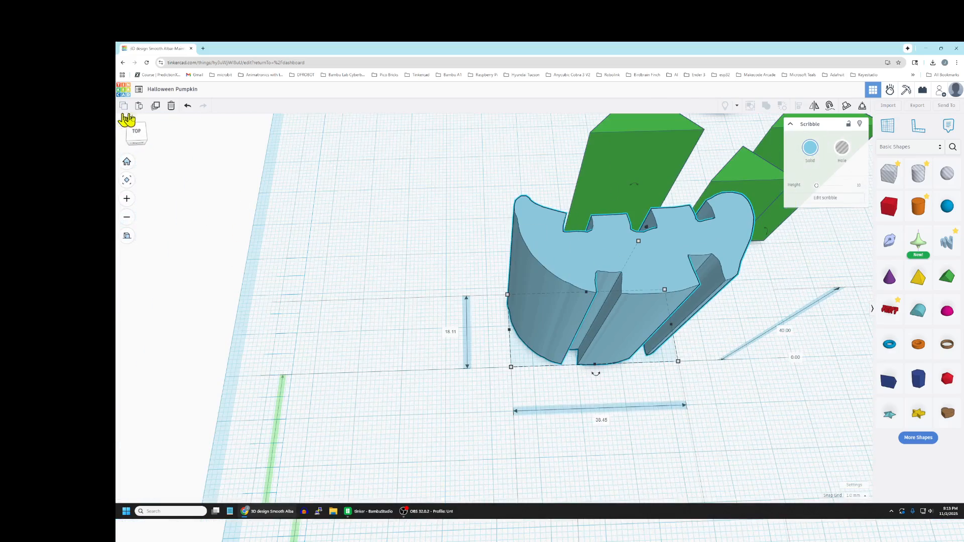
# - Move the mouth in an orthographic top view so it is centred beneath the nose triangle
pyautogui.click(126, 162)
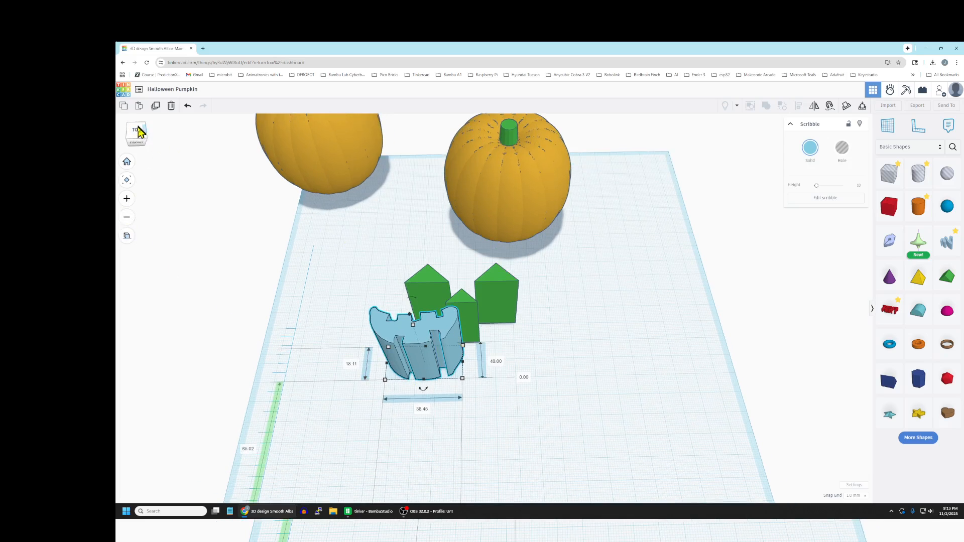
pyautogui.click(138, 135)
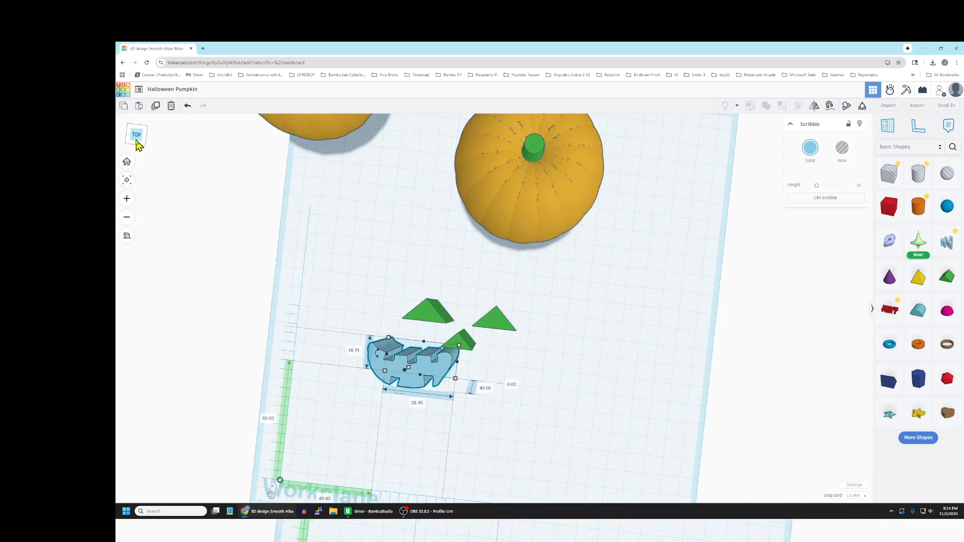
pyautogui.click(127, 236)
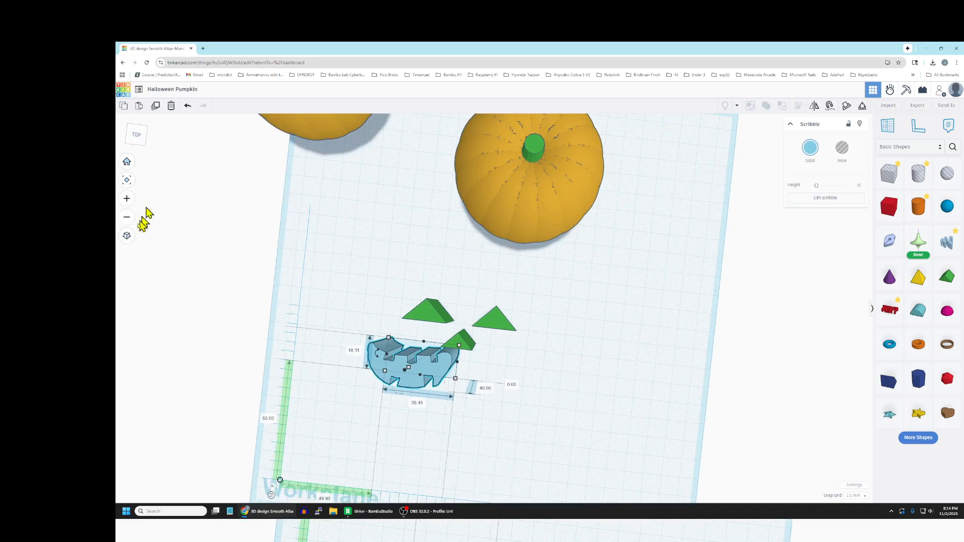
pyautogui.click(127, 236)
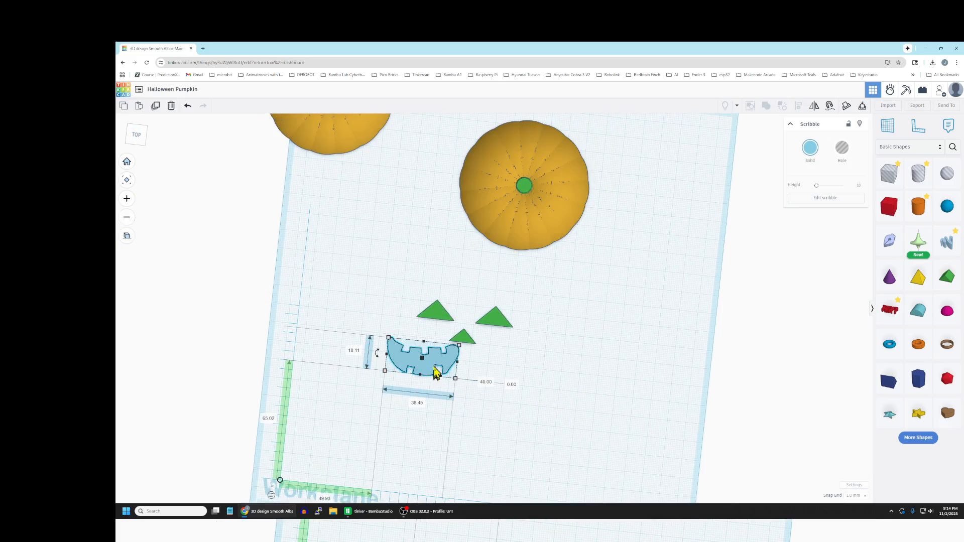
pyautogui.moveTo(438, 366)
pyautogui.mouseDown()
pyautogui.moveTo(482, 371)
pyautogui.moveTo(471, 369)
pyautogui.mouseUp()
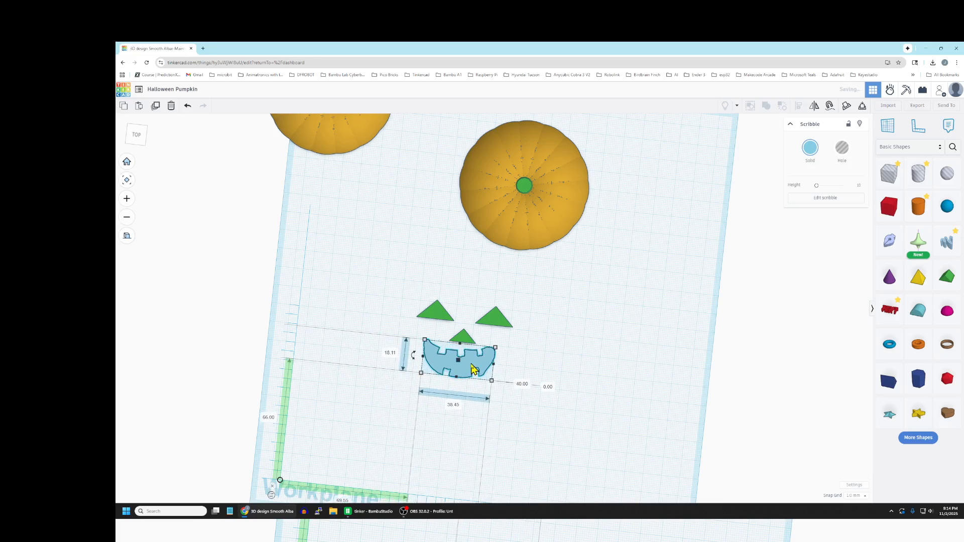
pyautogui.click(541, 357)
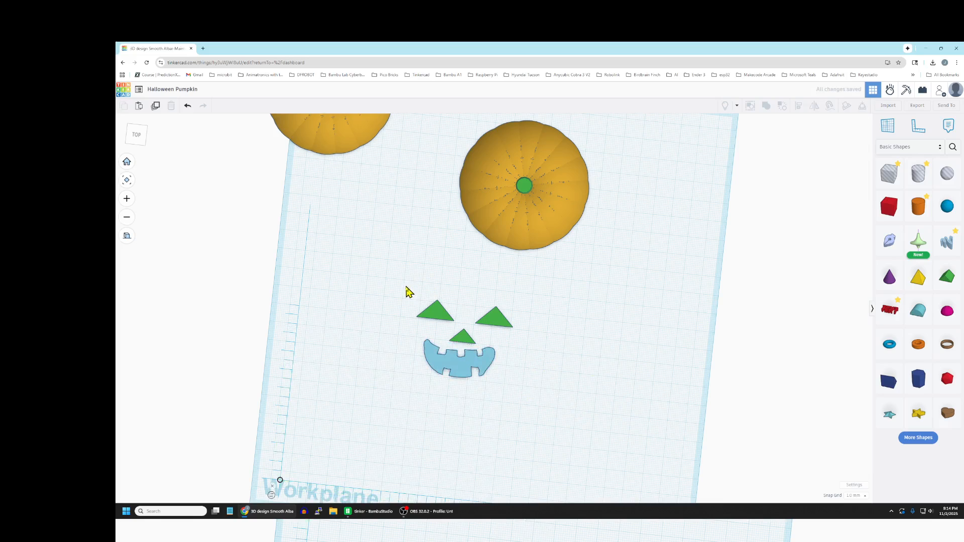
# - Turn the eyes, nose and mouth into holes and combine them into one union group
pyautogui.moveTo(484, 309); pyautogui.dragTo(547, 435)
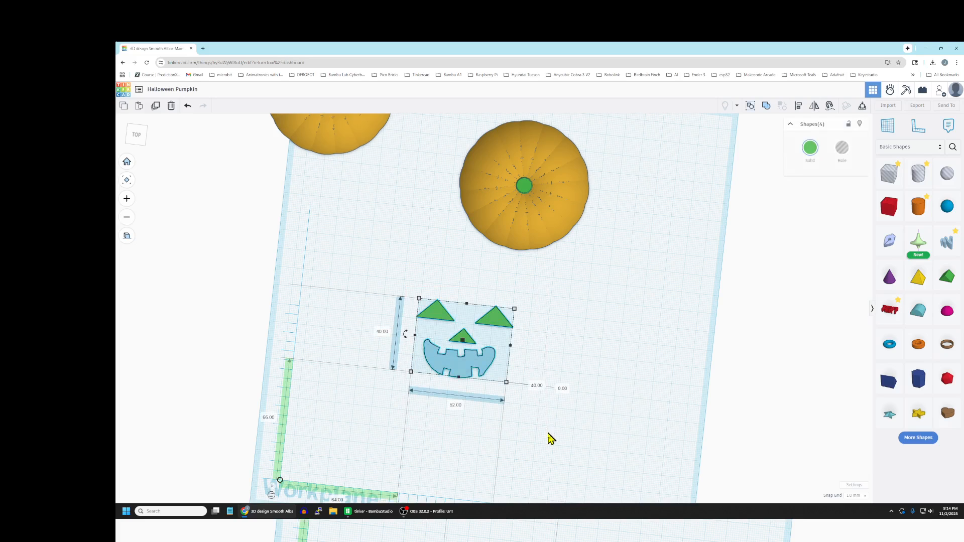
pyautogui.click(839, 153)
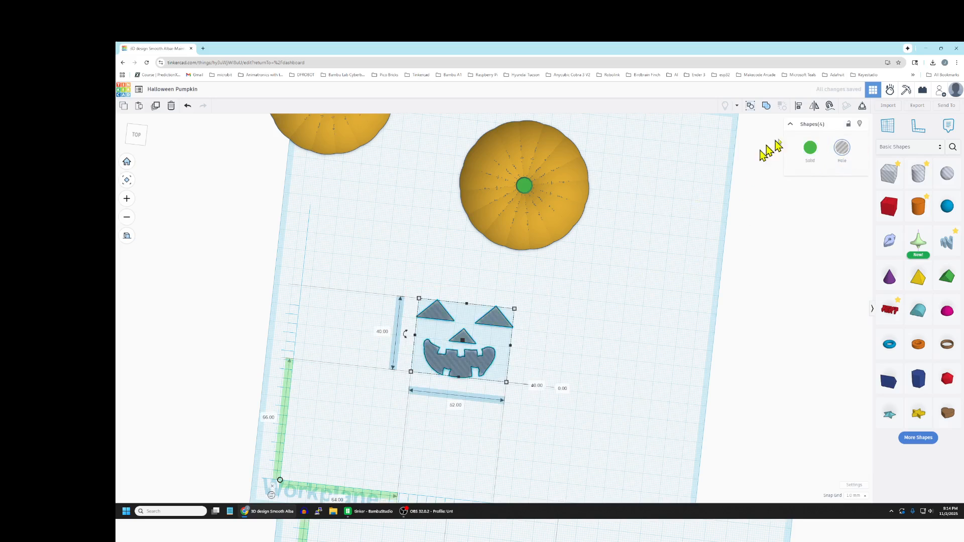
pyautogui.click(767, 107)
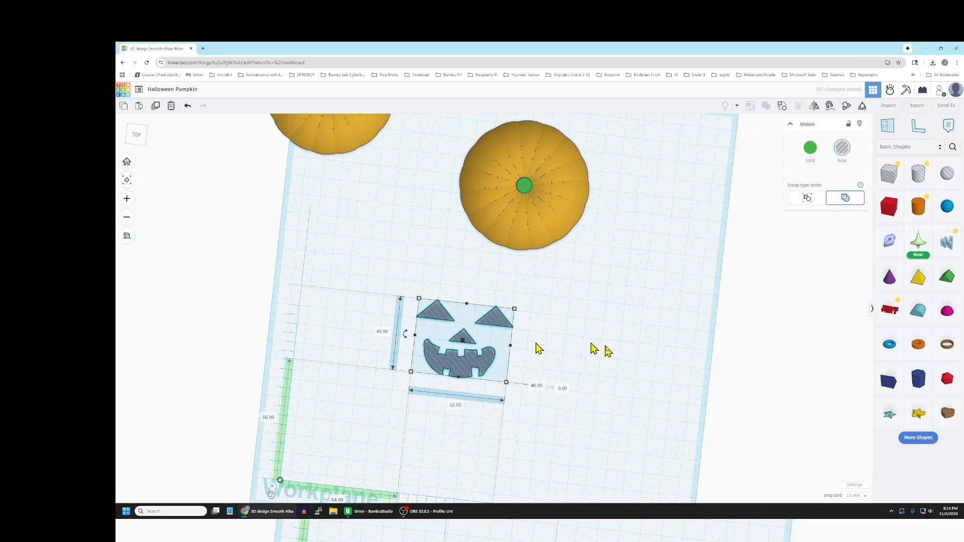
# - Rotate the face group so it stands upright facing the front, and line up the nearest pumpkin directly behind it
pyautogui.moveTo(606, 358); pyautogui.dragTo(567, 367, button='right')
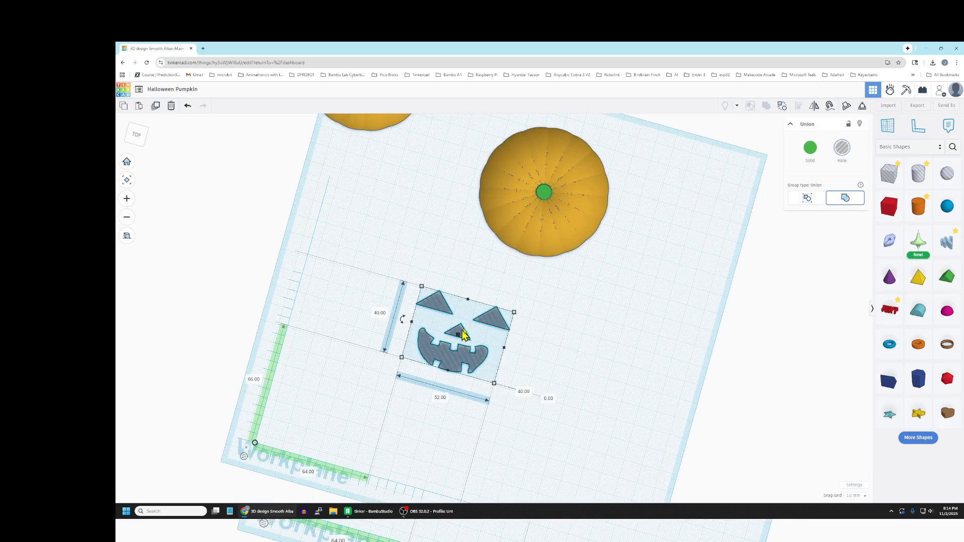
pyautogui.moveTo(609, 409); pyautogui.dragTo(397, 250, button='right')
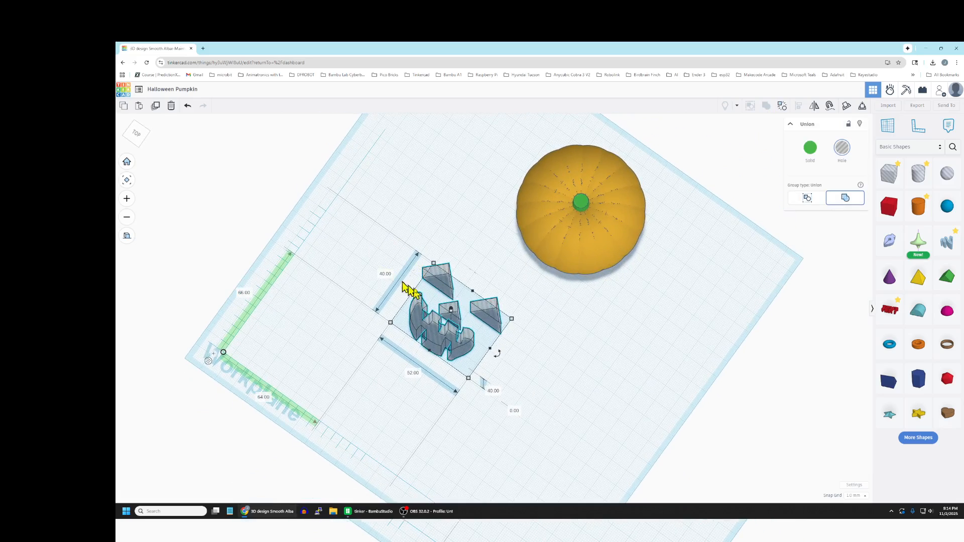
pyautogui.moveTo(562, 368); pyautogui.dragTo(491, 344, button='right')
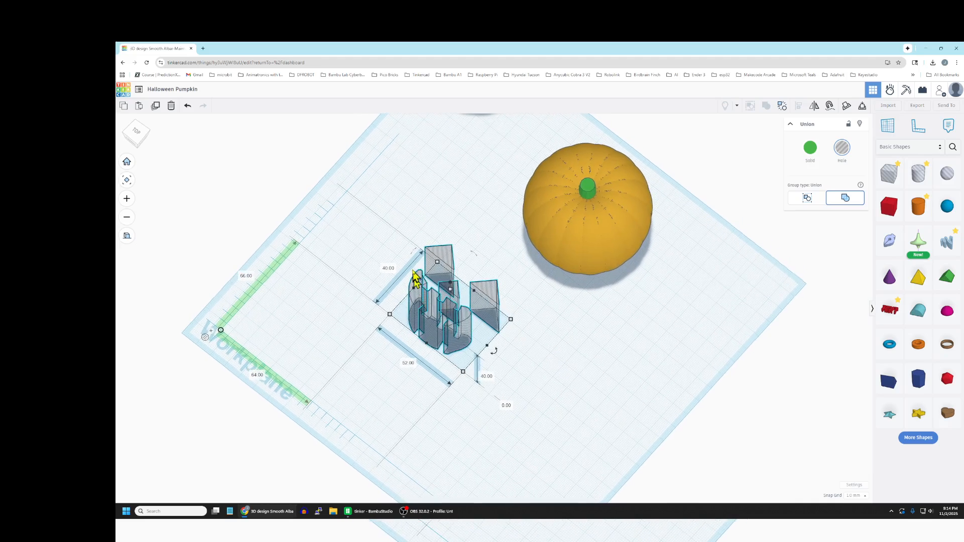
pyautogui.moveTo(420, 255); pyautogui.dragTo(400, 293)
pyautogui.click(405, 409)
pyautogui.moveTo(422, 411); pyautogui.dragTo(531, 201, button='right')
pyautogui.moveTo(532, 185); pyautogui.dragTo(482, 221)
pyautogui.moveTo(570, 397); pyautogui.dragTo(472, 246, button='right')
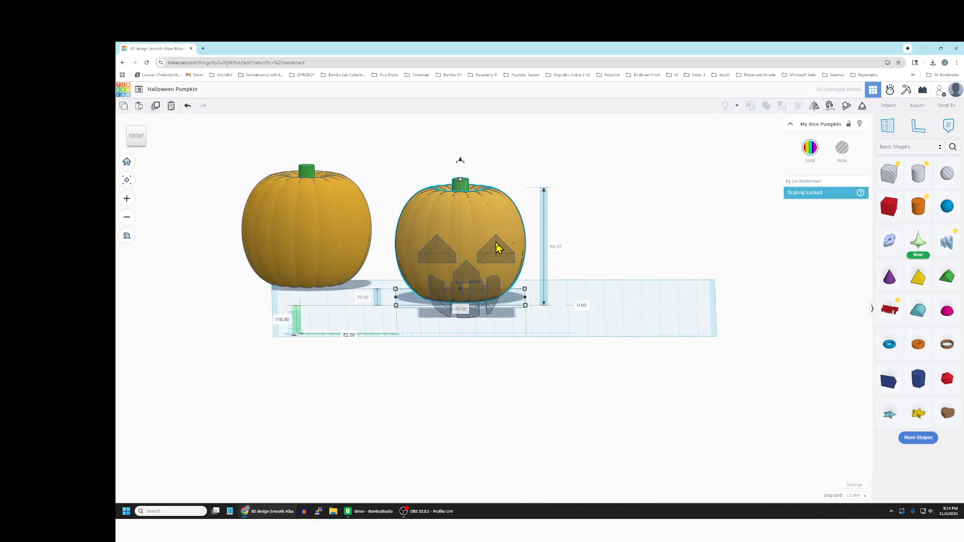
# - Raise the face group to 7 mm above the workplane and nudge it 2 mm left to centre it on the pumpkin
pyautogui.click(497, 247)
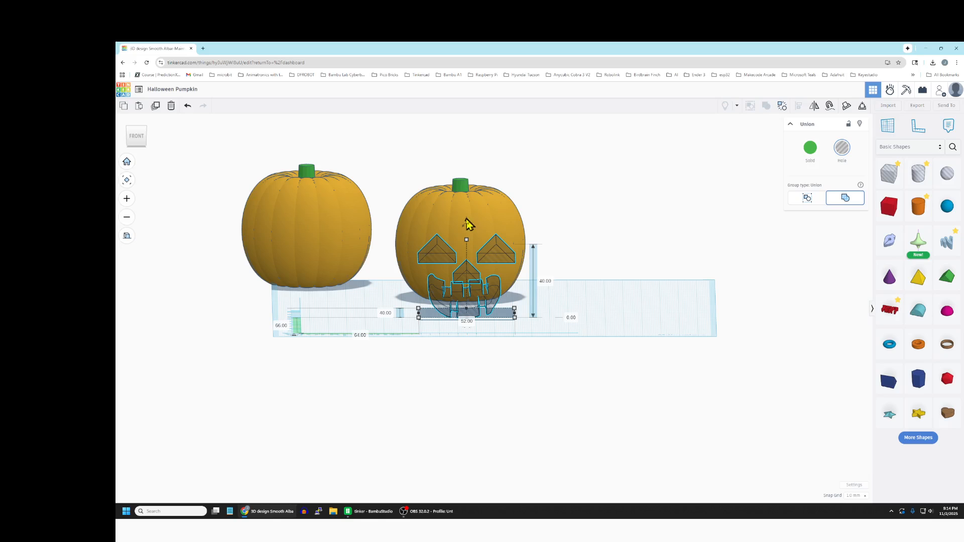
pyautogui.moveTo(467, 224); pyautogui.dragTo(465, 209)
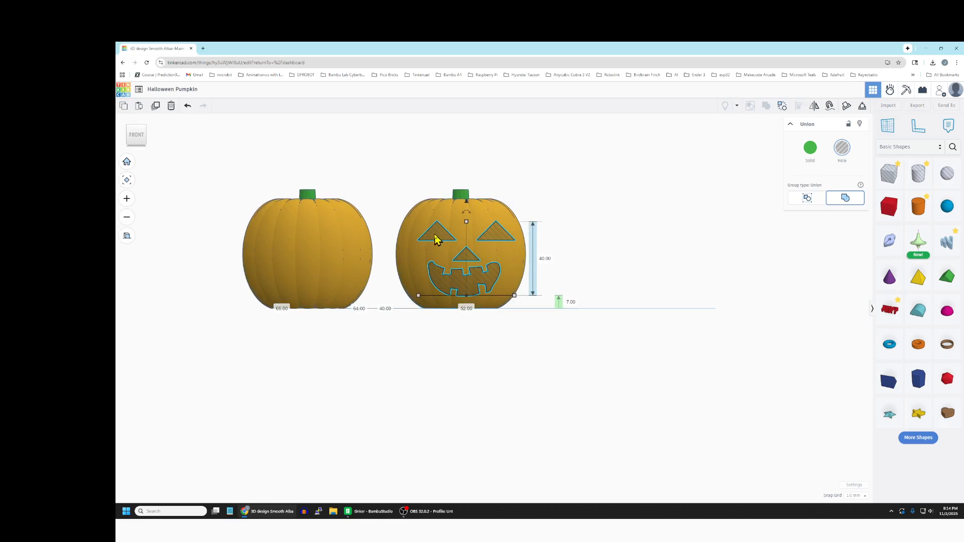
pyautogui.press('Left')
pyautogui.press('Left')
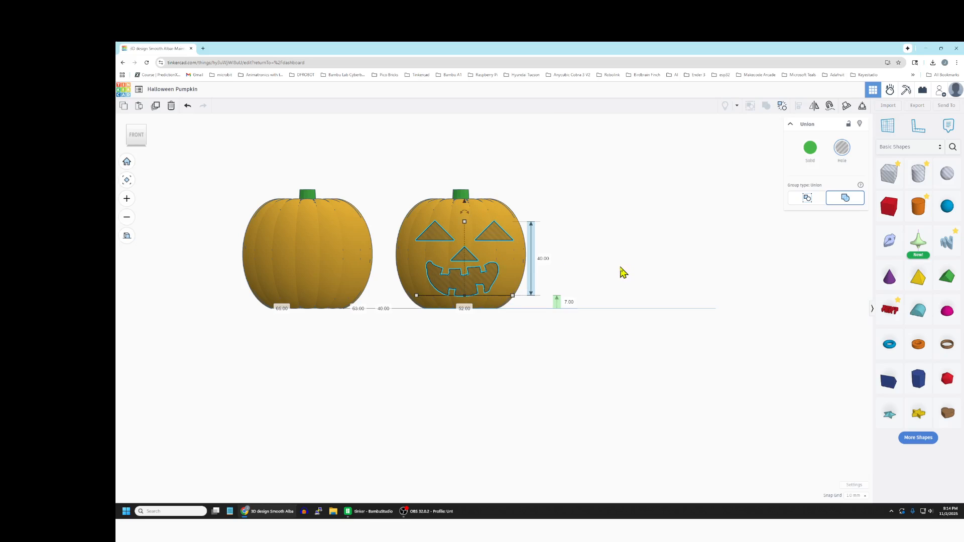
pyautogui.click(548, 362)
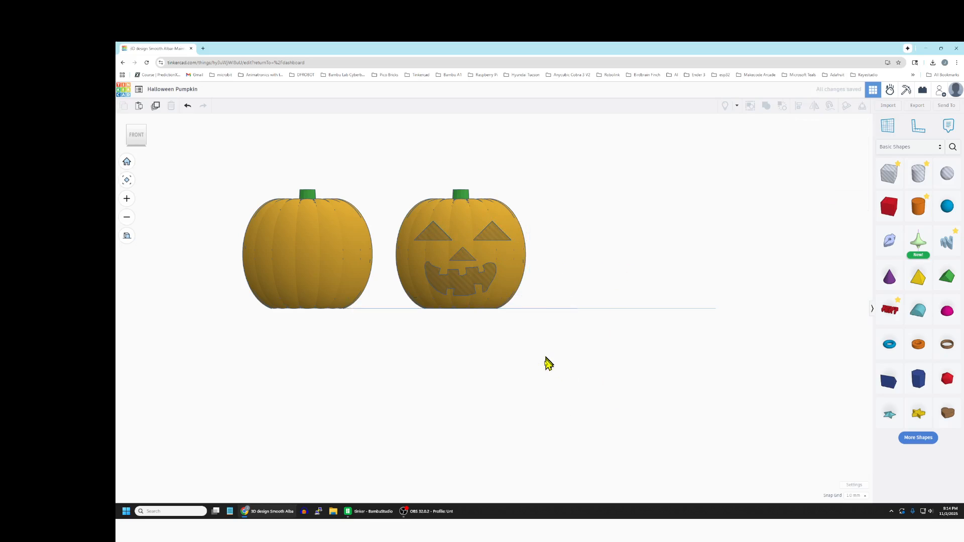
# - Move the face hole group back into the pumpkin's front wall until it sits 110 mm from the ruler origin
pyautogui.moveTo(547, 359); pyautogui.dragTo(549, 355, button='right')
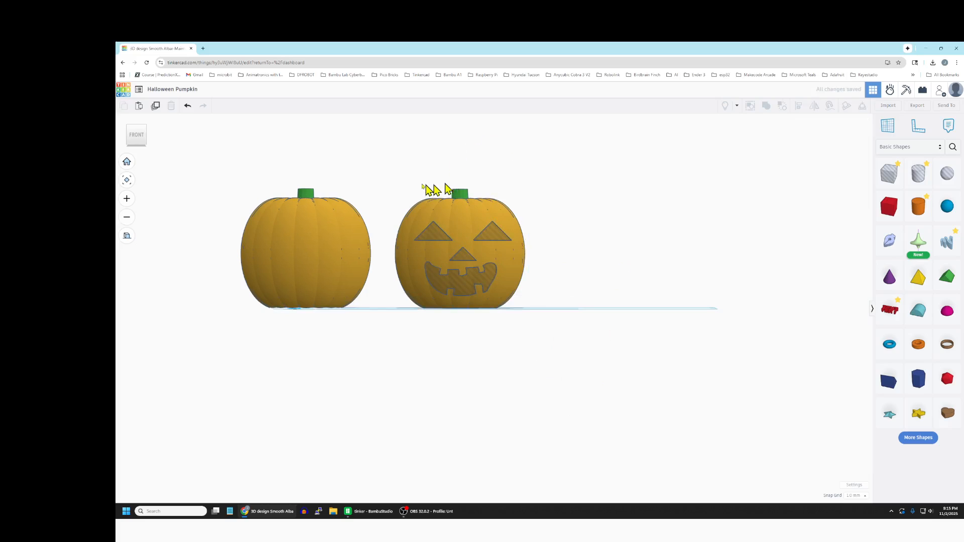
pyautogui.moveTo(699, 319); pyautogui.dragTo(522, 384, button='right')
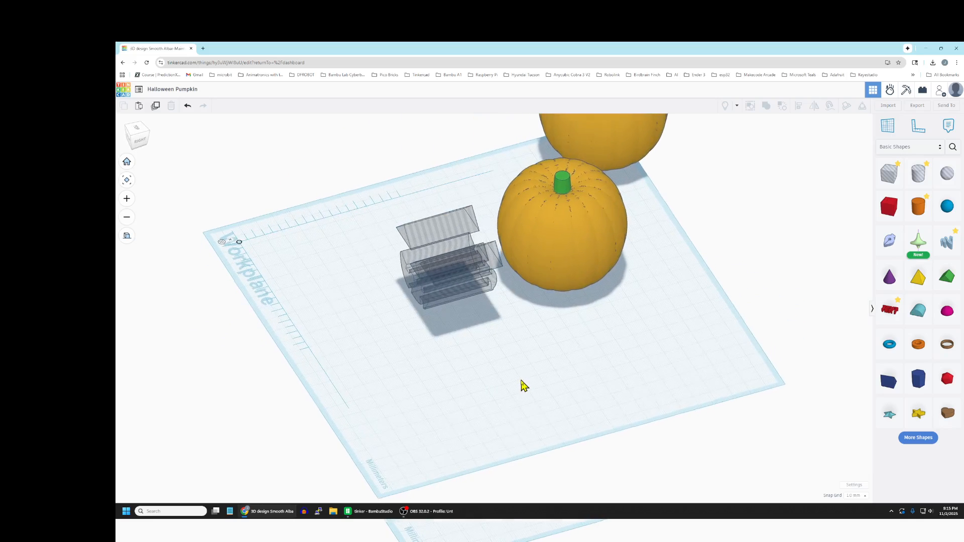
pyautogui.click(457, 266)
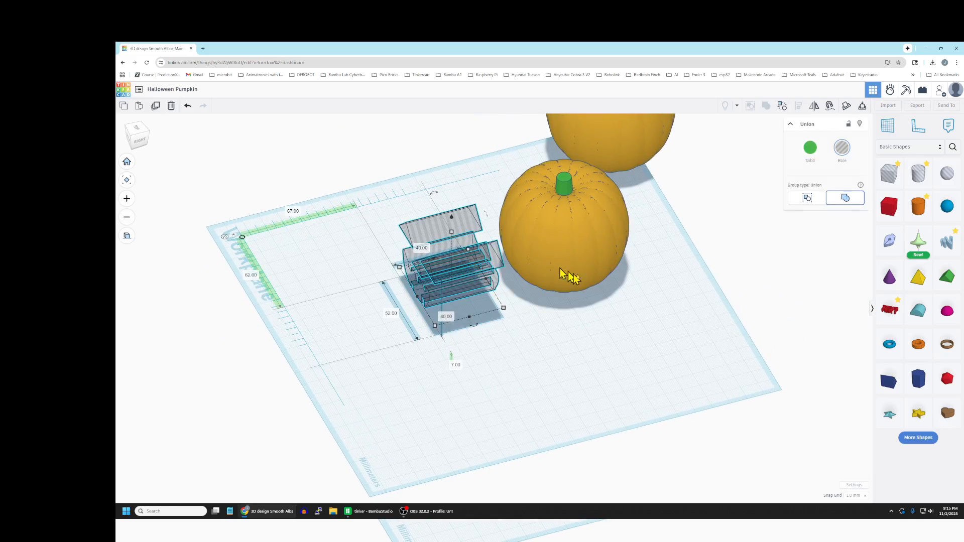
pyautogui.press('Right')
pyautogui.press('Right')
pyautogui.press('Right')
pyautogui.press('Right')
pyautogui.press('Right')
pyautogui.press('Right')
pyautogui.press('Right')
pyautogui.press('Right')
pyautogui.press('Right')
pyautogui.press('Right')
pyautogui.press('Right')
pyautogui.press('Right')
pyautogui.press('Right')
pyautogui.press('Right')
pyautogui.press('Right')
pyautogui.press('Right')
pyautogui.press('Right')
pyautogui.press('Right')
pyautogui.press('Right')
pyautogui.press('Right')
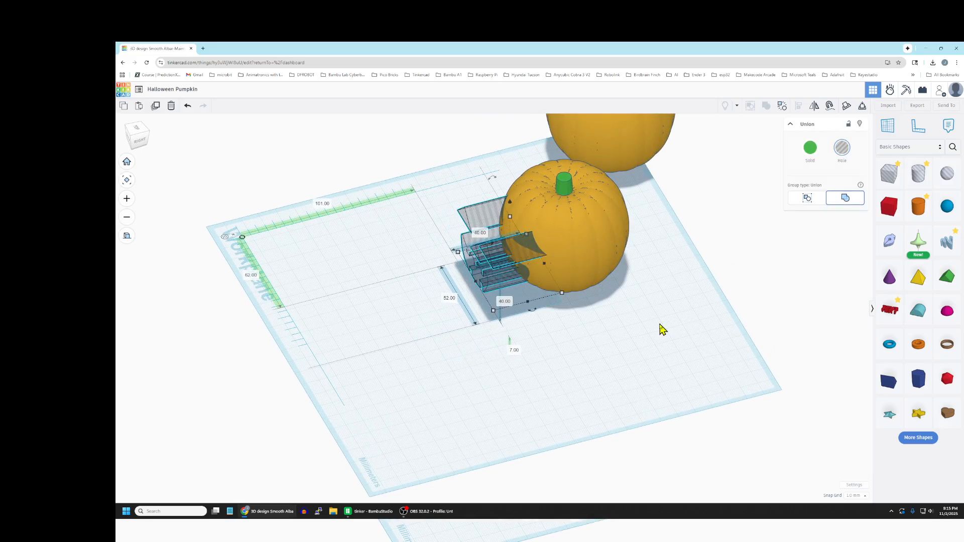
pyautogui.press('Right')
pyautogui.press('Right')
pyautogui.press('Right')
pyautogui.press('Right')
pyautogui.press('Right')
pyautogui.press('Right')
pyautogui.press('Right')
pyautogui.press('Right')
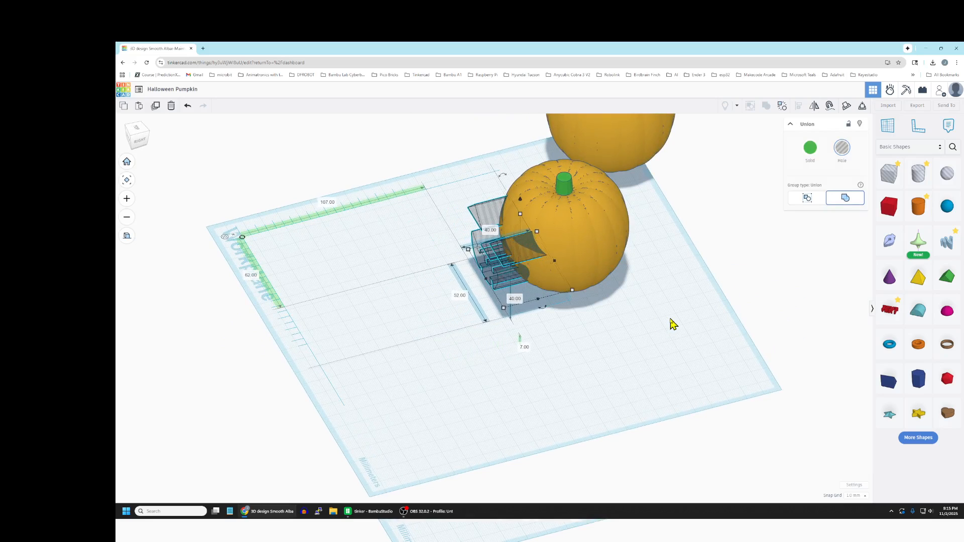
# - Combine the face hole group and the front pumpkin into one union group to cut the face openings
pyautogui.moveTo(441, 400); pyautogui.dragTo(603, 475, button='right')
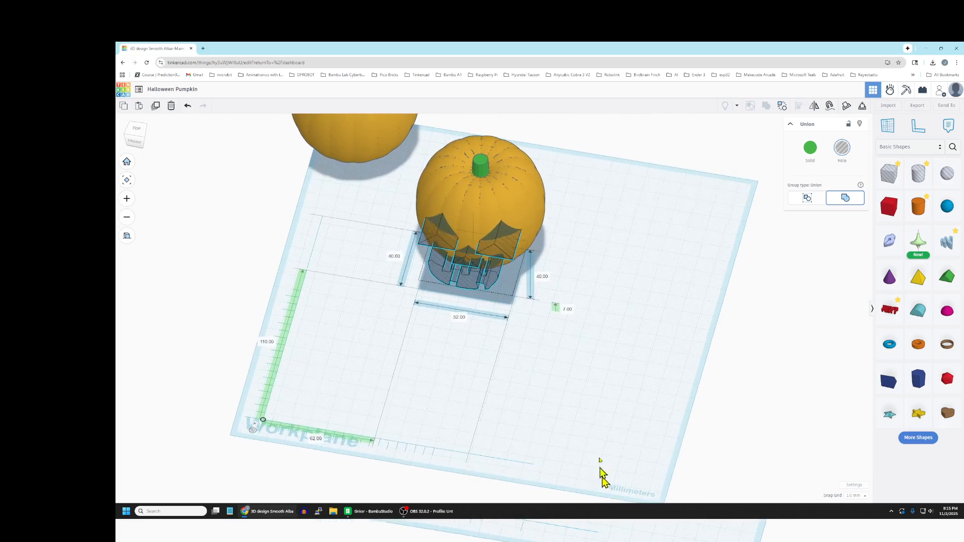
pyautogui.click(604, 326)
pyautogui.moveTo(443, 122); pyautogui.dragTo(522, 329)
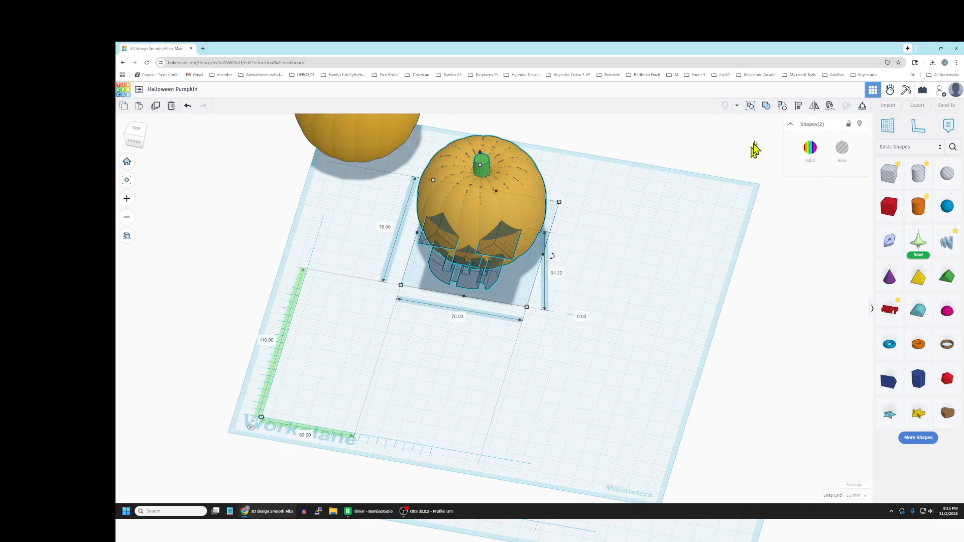
pyautogui.click(766, 106)
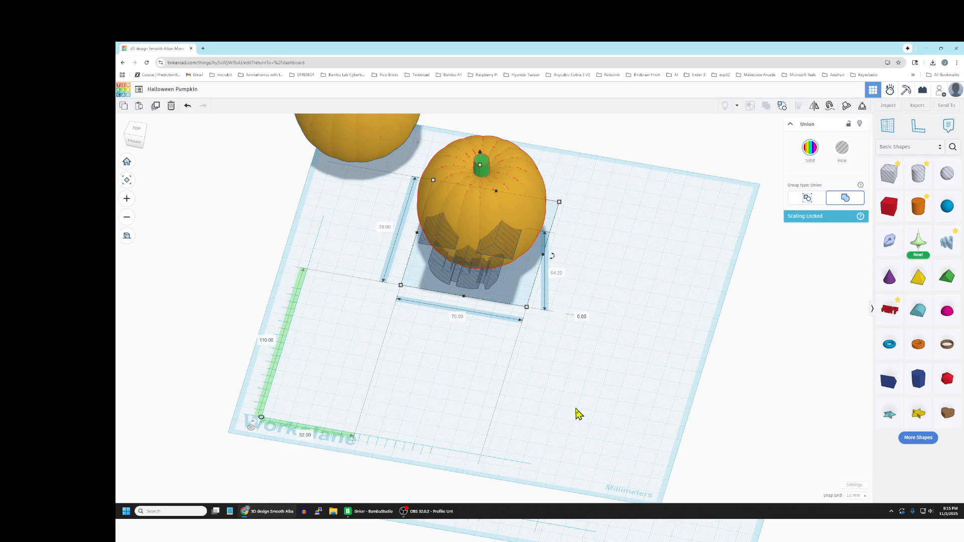
pyautogui.click(587, 382)
pyautogui.moveTo(571, 388); pyautogui.dragTo(594, 345, button='right')
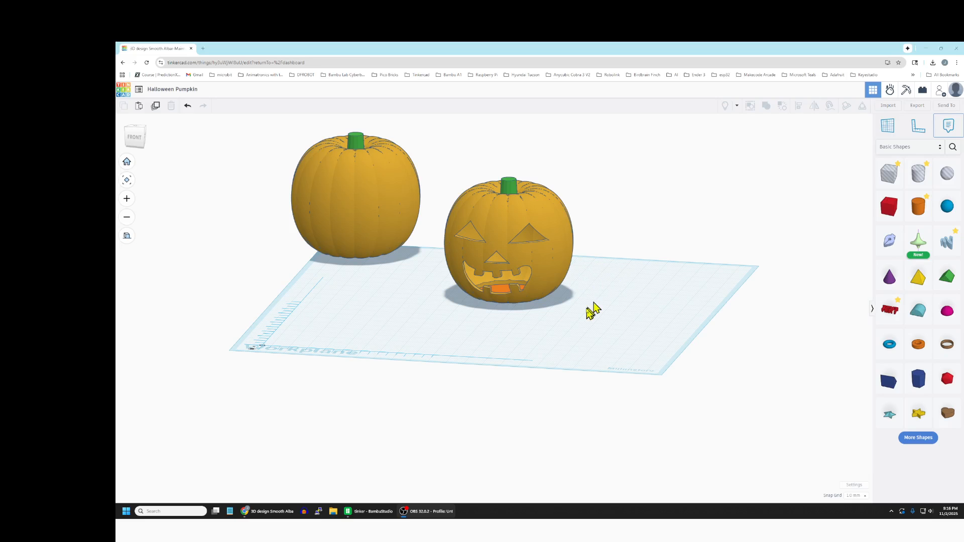
# - Make the carved pumpkin transparent to examine its hollow interior and face cuts, and restore its opaque display
pyautogui.moveTo(589, 311); pyautogui.dragTo(555, 336, button='right')
pyautogui.click(553, 220)
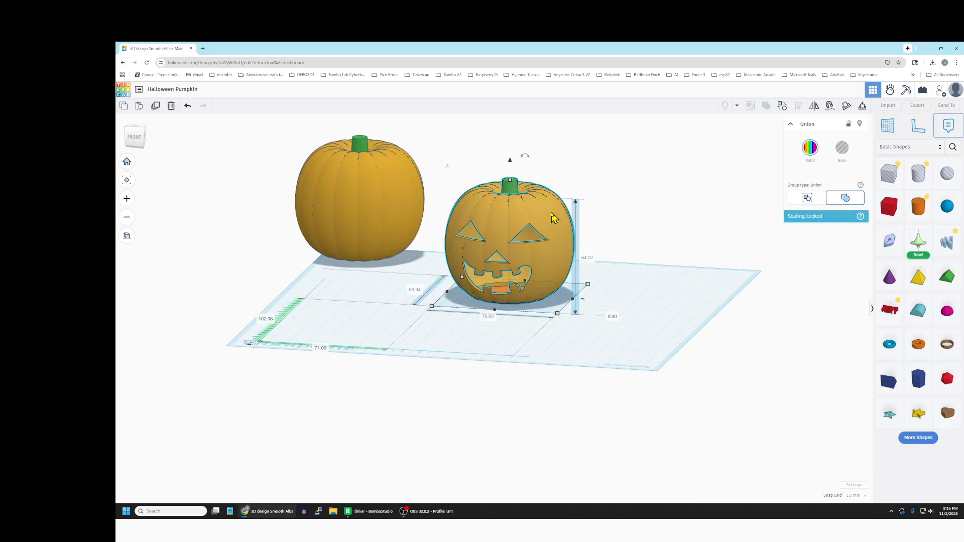
pyautogui.press('t')
pyautogui.moveTo(654, 322)
pyautogui.mouseDown(button='right')
pyautogui.moveTo(660, 311)
pyautogui.moveTo(650, 333)
pyautogui.moveTo(641, 319)
pyautogui.mouseUp(button='right')
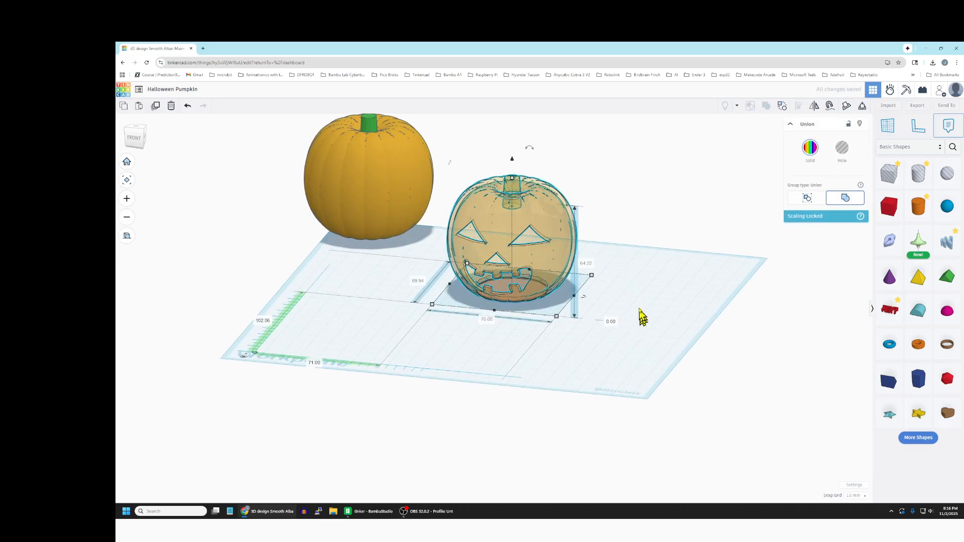
pyautogui.click(627, 291)
pyautogui.click(543, 222)
pyautogui.press('t')
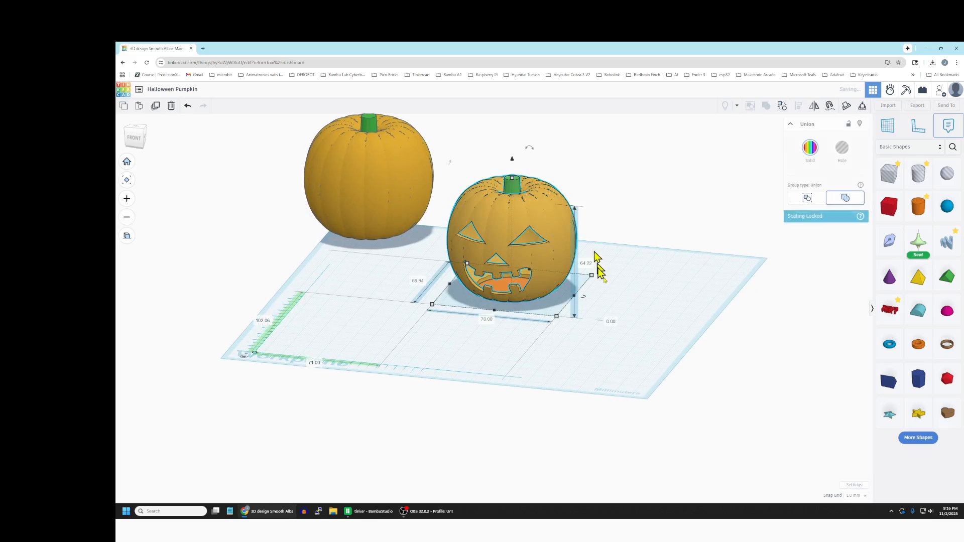
pyautogui.click(637, 300)
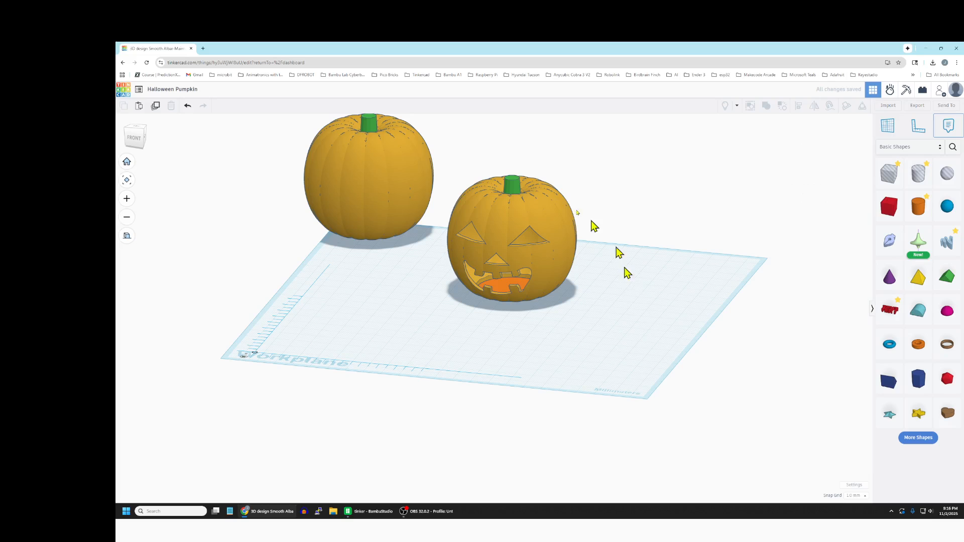
# - Export only the carved pumpkin as an OBJ file and save it in Downloads as Halloween Pumpkin 9
pyautogui.click(508, 221)
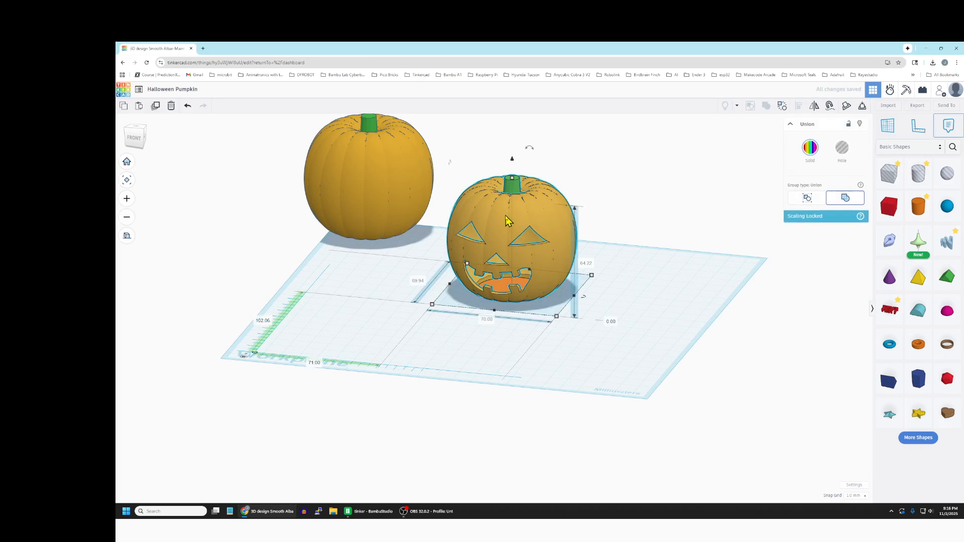
pyautogui.click(922, 107)
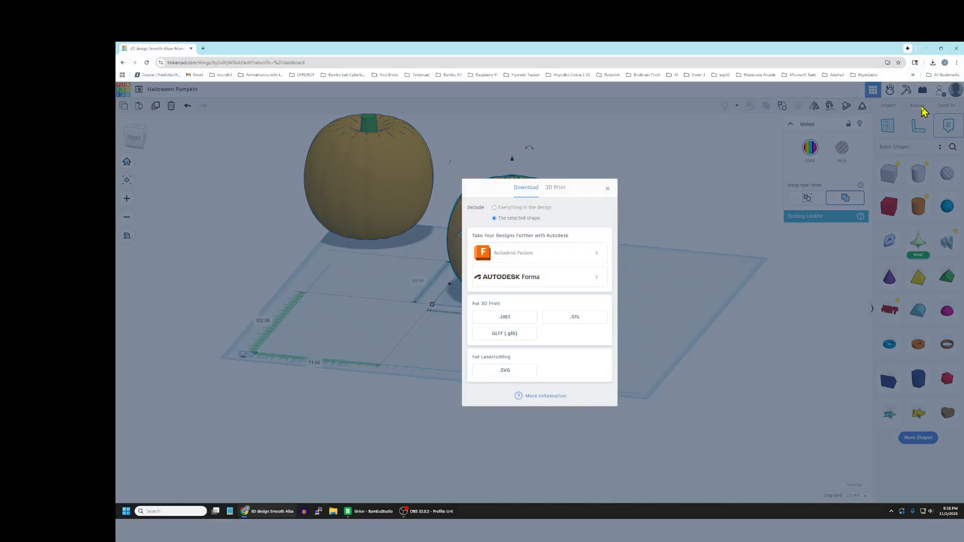
pyautogui.click(506, 319)
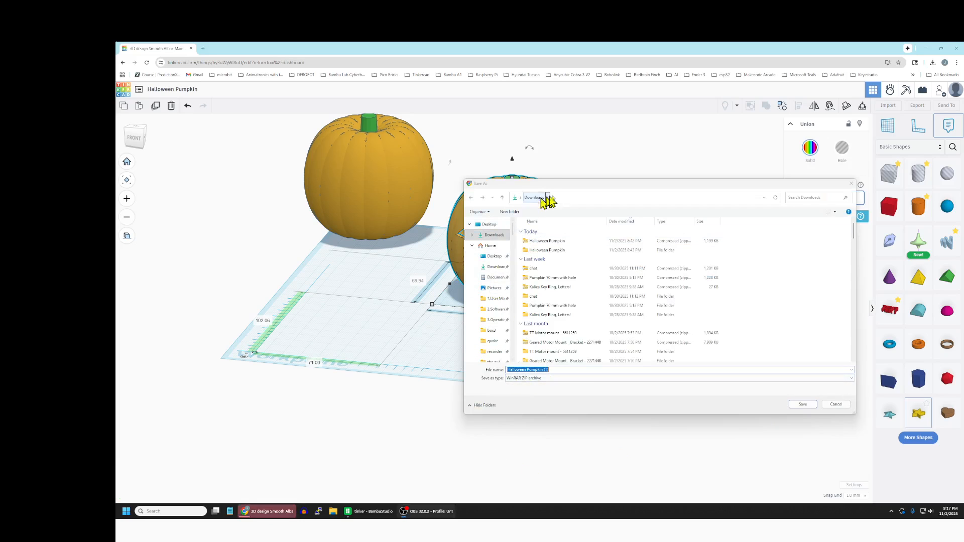
pyautogui.click(562, 370)
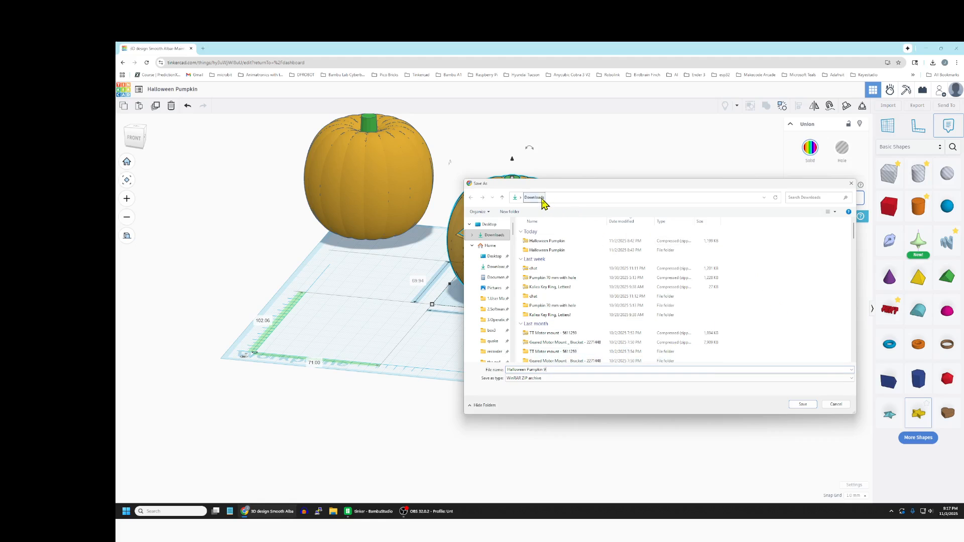
pyautogui.click(803, 405)
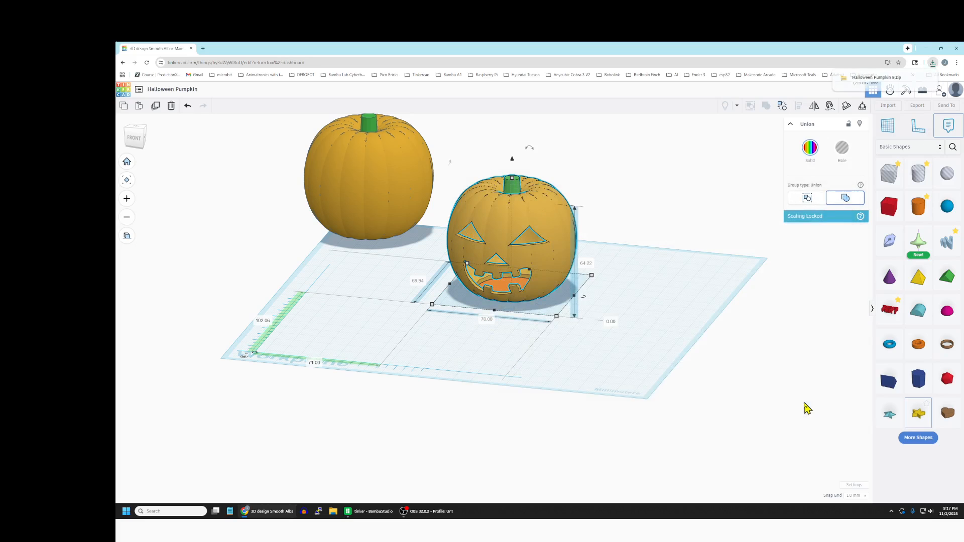
# - Extract the downloaded Halloween Pumpkin 9 archive to its default folder in Downloads and close the file window
pyautogui.click(874, 83)
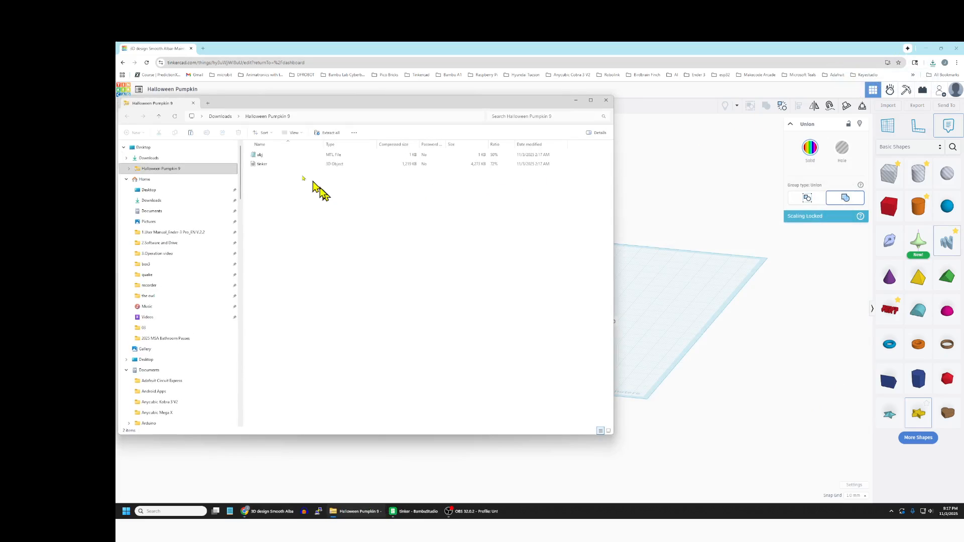
pyautogui.click(329, 132)
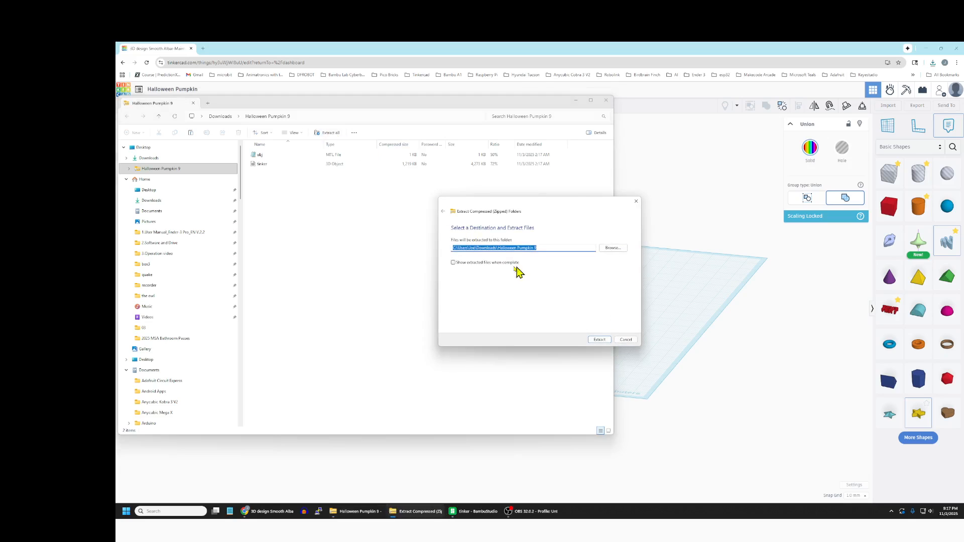
pyautogui.click(599, 339)
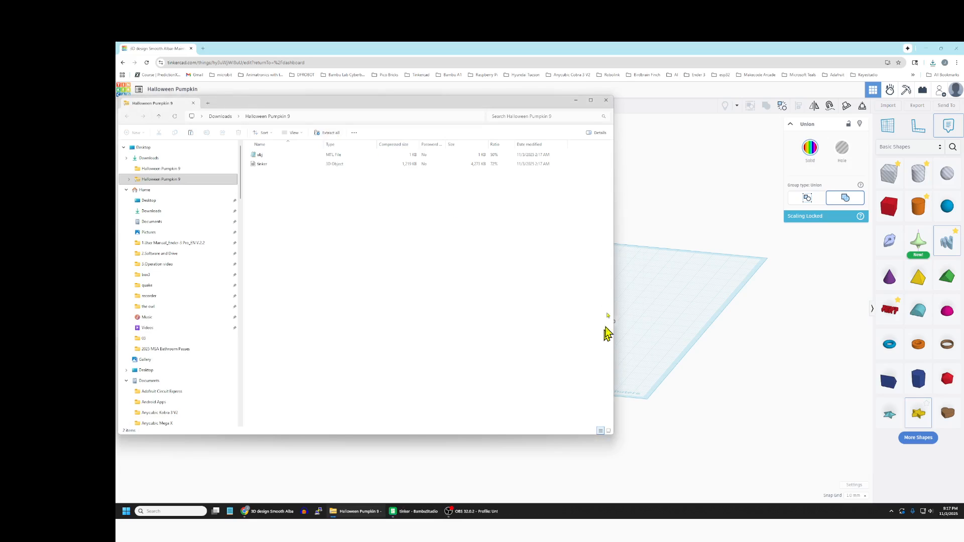
pyautogui.click(606, 103)
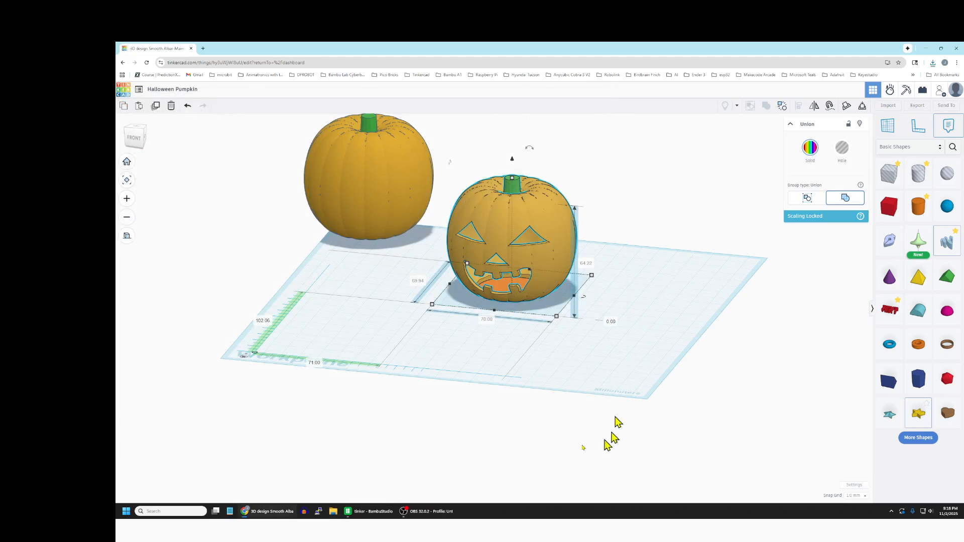
# - Switch to Bambu Studio and create a new empty project
pyautogui.moveTo(372, 513)
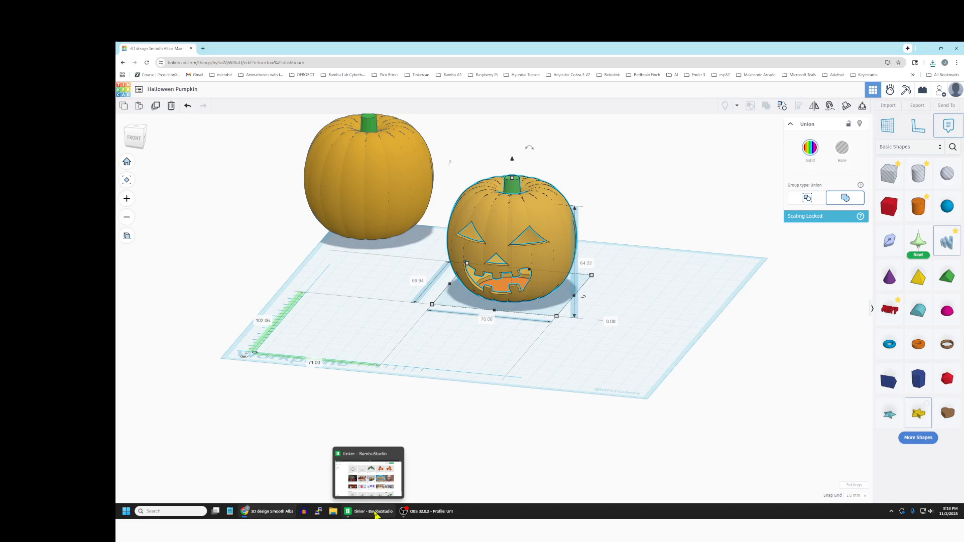
pyautogui.click(376, 512)
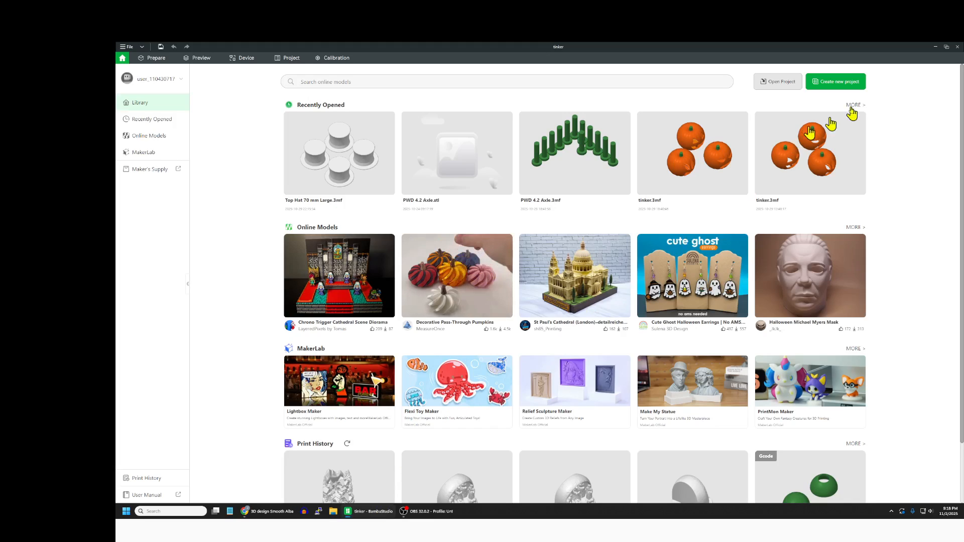
pyautogui.click(826, 83)
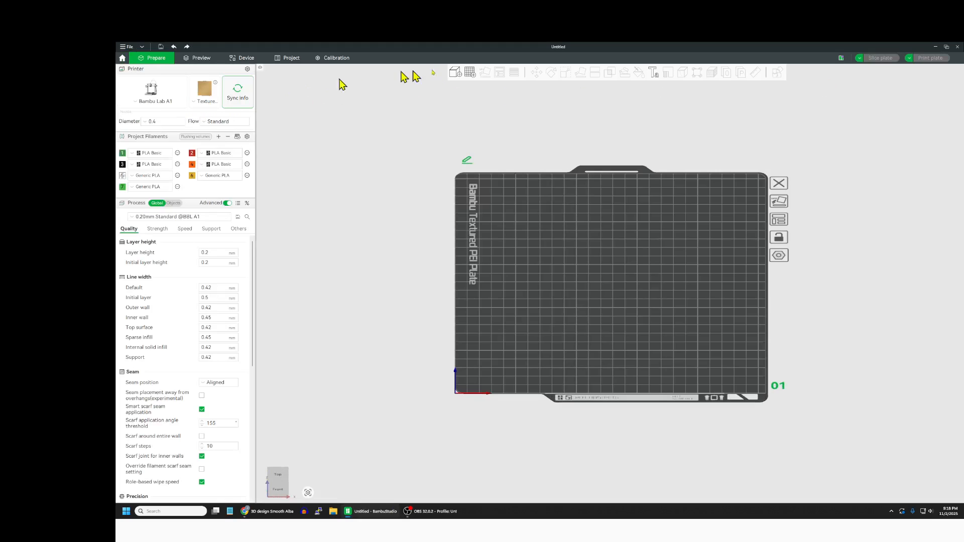
# - Import the tinker 3D object from the extracted Halloween Pumpkin 9 folder in Downloads
pyautogui.click(456, 73)
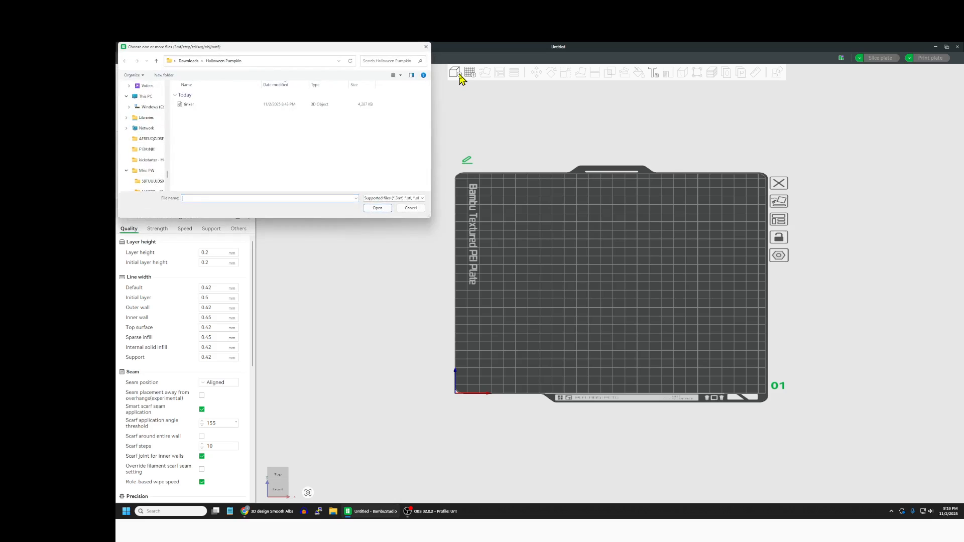
pyautogui.click(188, 61)
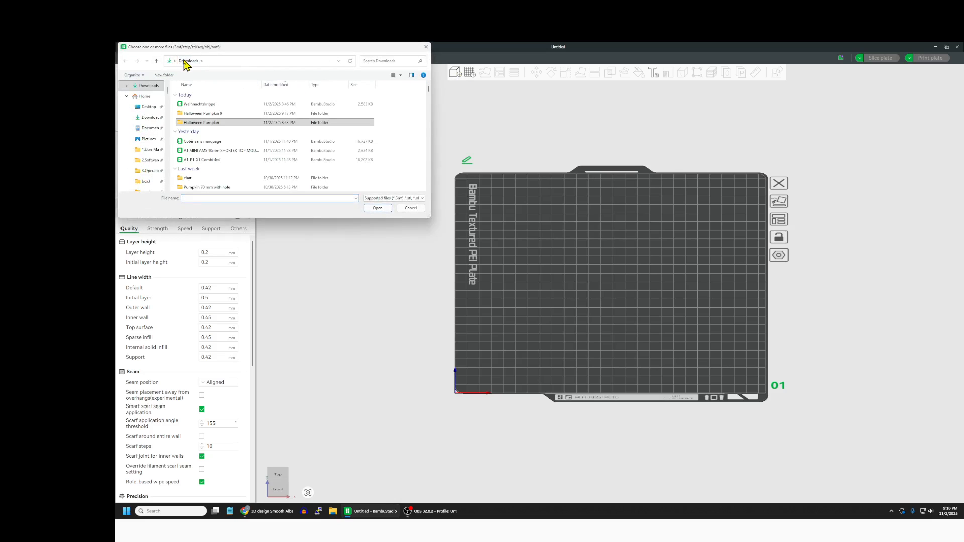
pyautogui.doubleClick(210, 115)
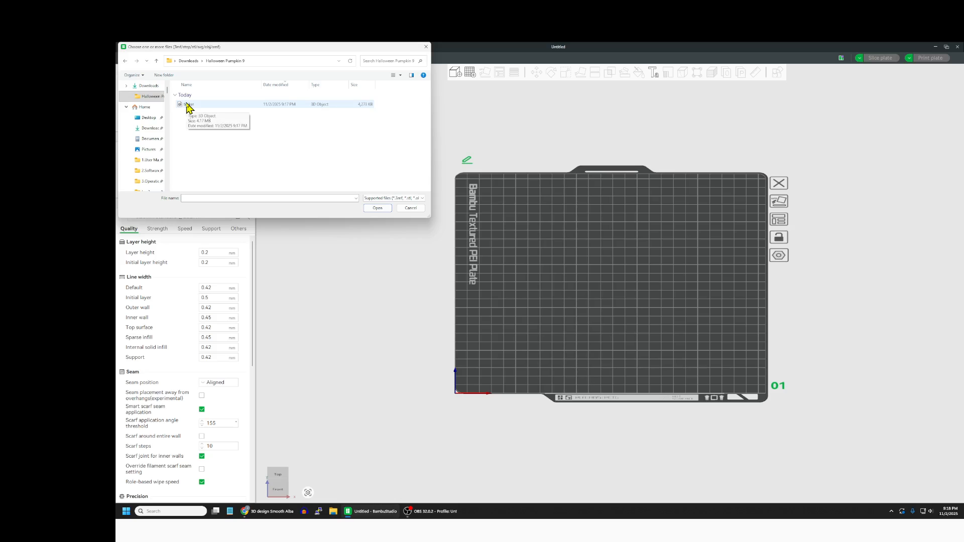
pyautogui.doubleClick(189, 105)
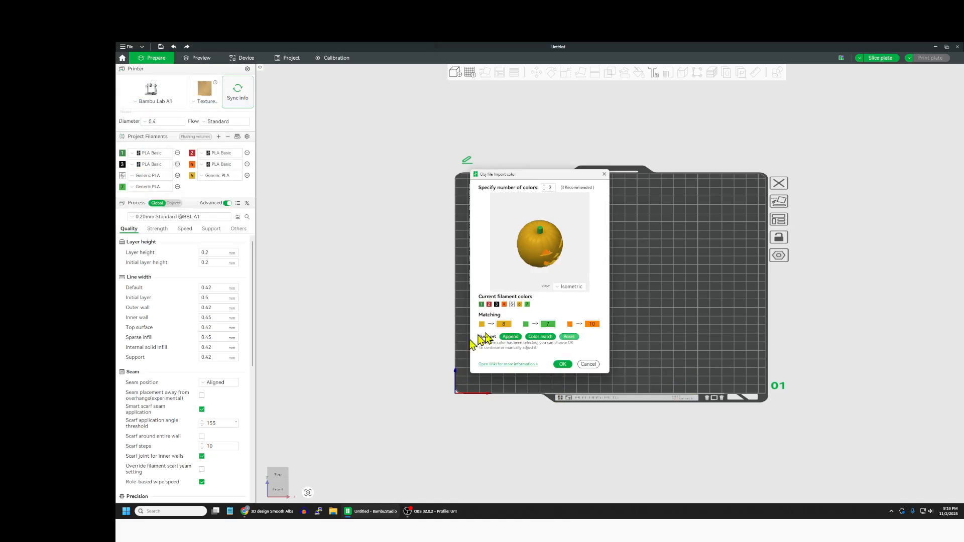
# - Match the imported yellow and orange colours to filament 4 and the green to filament 1, and complete the OBJ import
pyautogui.moveTo(555, 179); pyautogui.dragTo(641, 166)
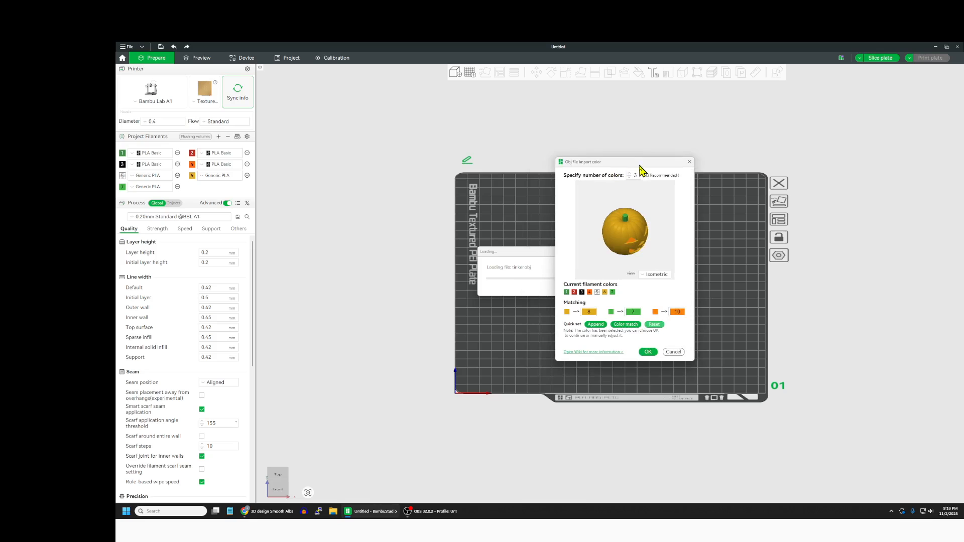
pyautogui.click(591, 312)
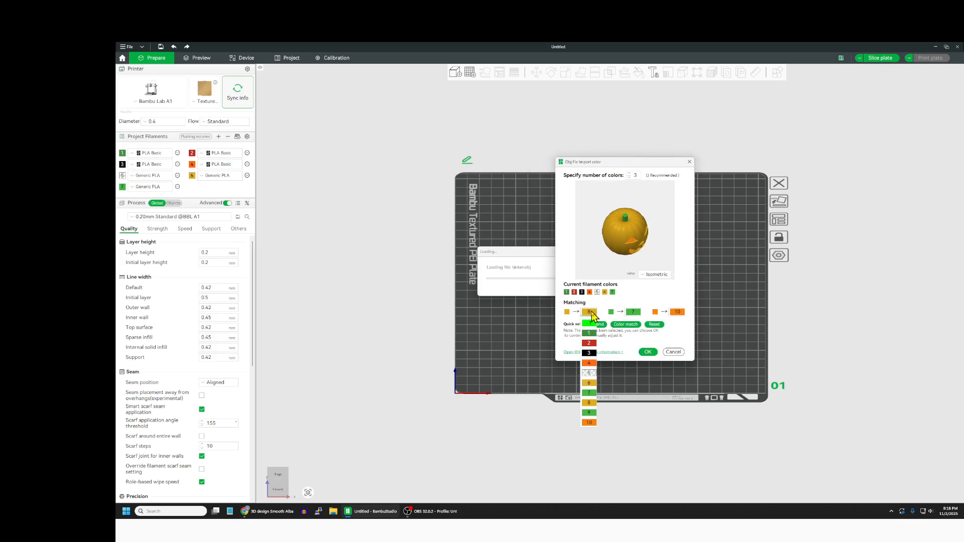
pyautogui.click(590, 363)
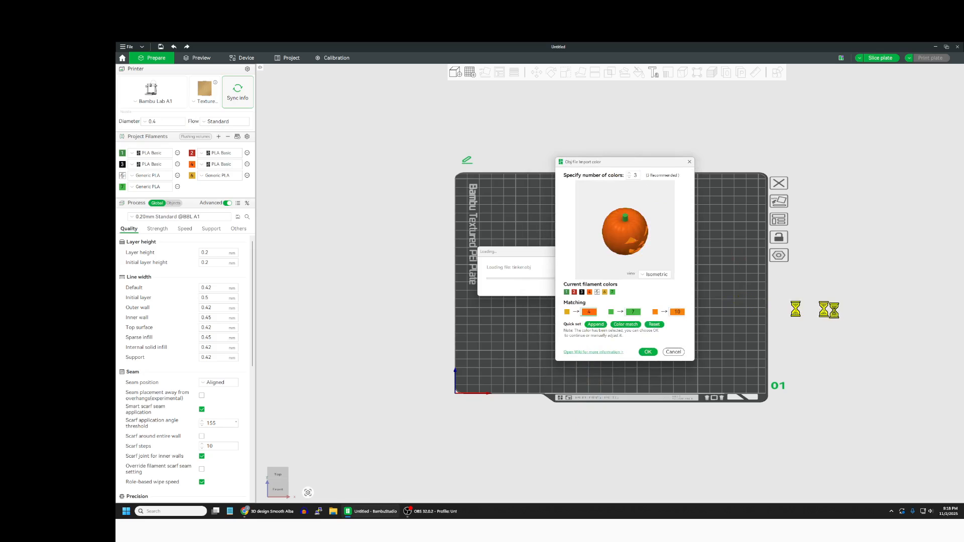
pyautogui.click(637, 313)
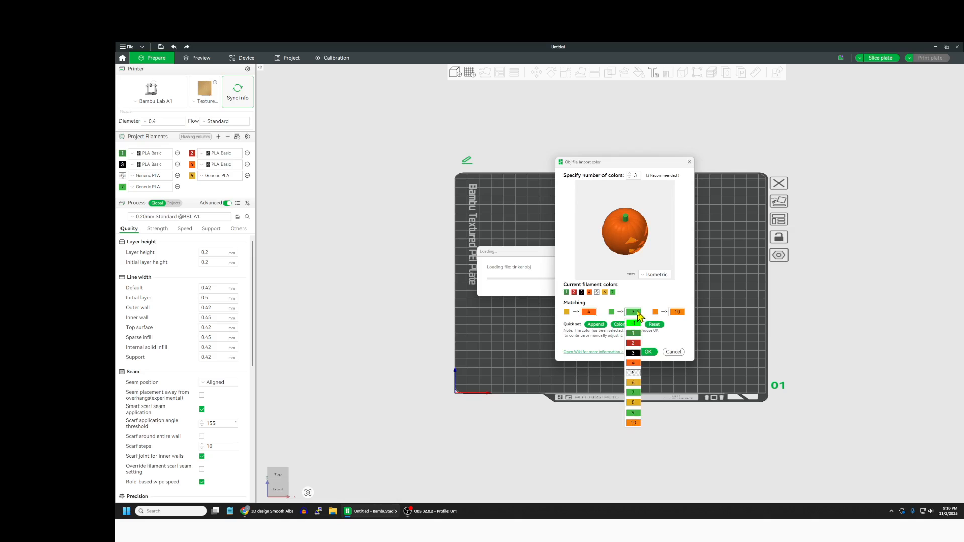
pyautogui.click(633, 332)
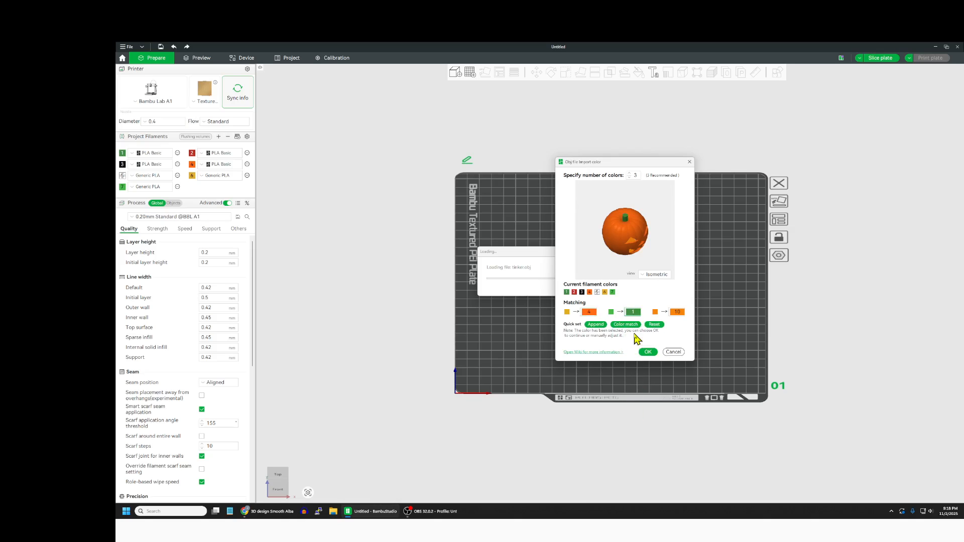
pyautogui.click(679, 312)
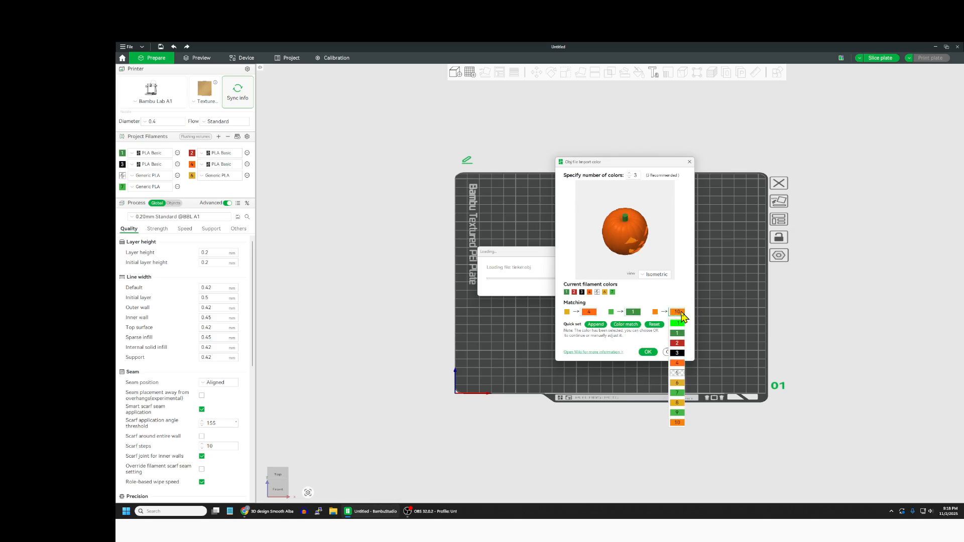
pyautogui.click(678, 363)
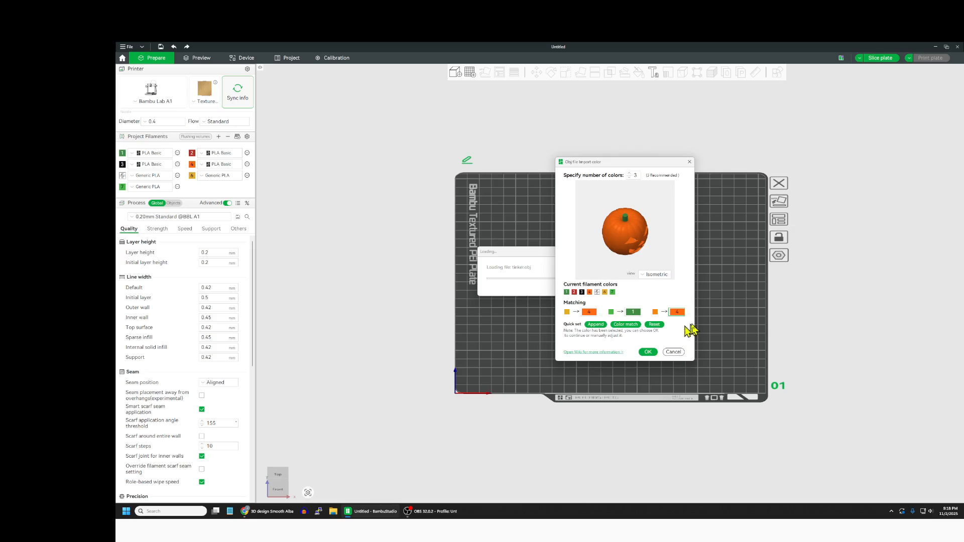
pyautogui.click(648, 352)
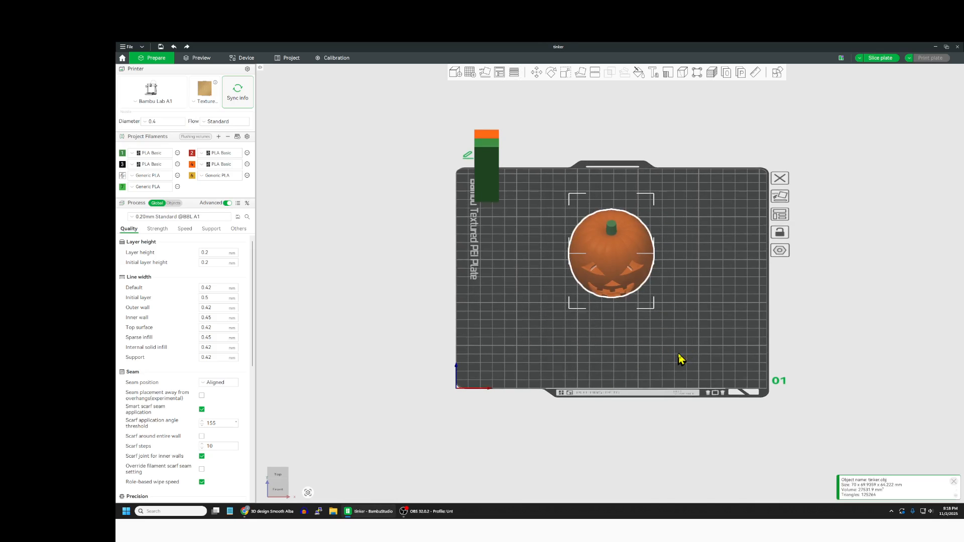
# - Slice the plate with the imported pumpkin and dismiss the floating-regions warning
pyautogui.press('3')
pyautogui.moveTo(672, 350)
pyautogui.mouseDown()
pyautogui.moveTo(671, 333)
pyautogui.moveTo(665, 355)
pyautogui.mouseUp()
pyautogui.click(665, 355)
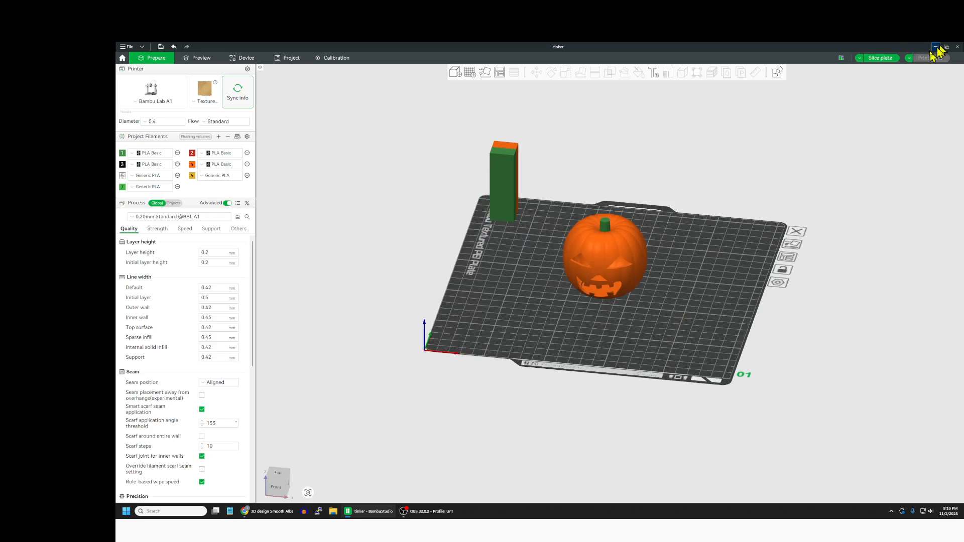
pyautogui.click(884, 58)
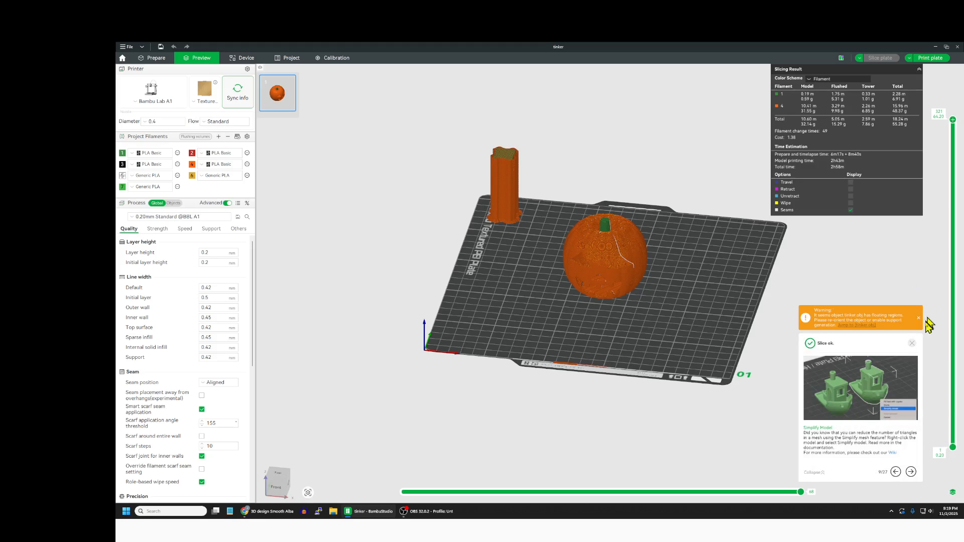
pyautogui.click(920, 320)
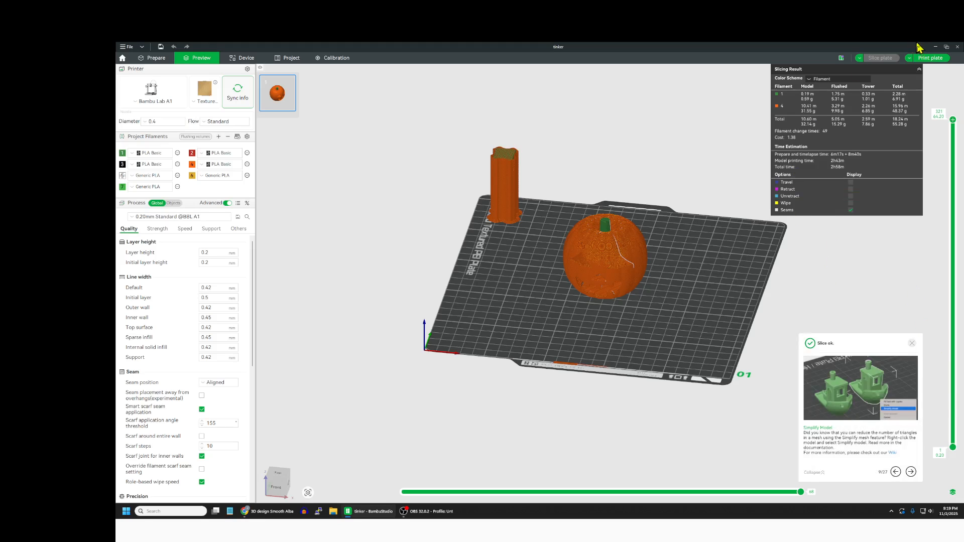
# - Return to preparing the plate and enable support in the process settings
pyautogui.click(154, 60)
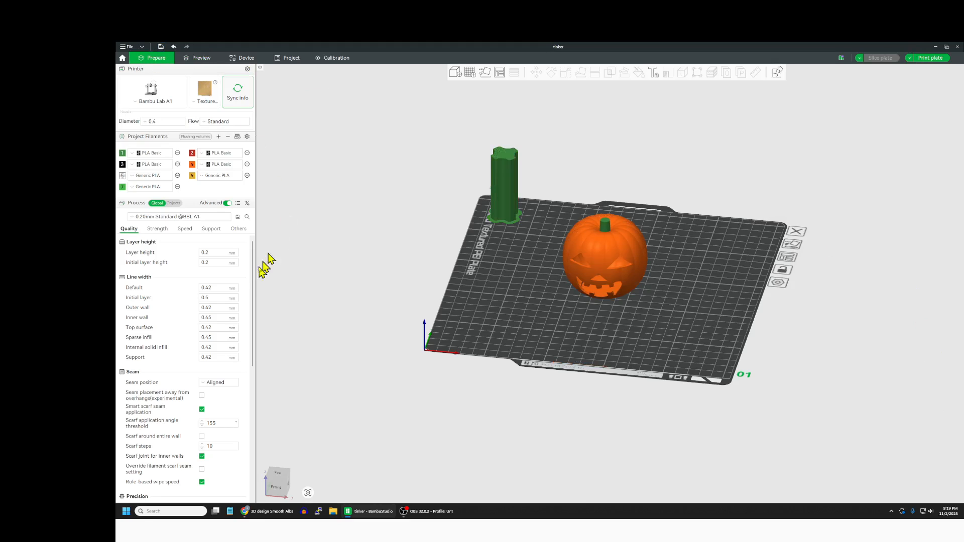
pyautogui.click(211, 229)
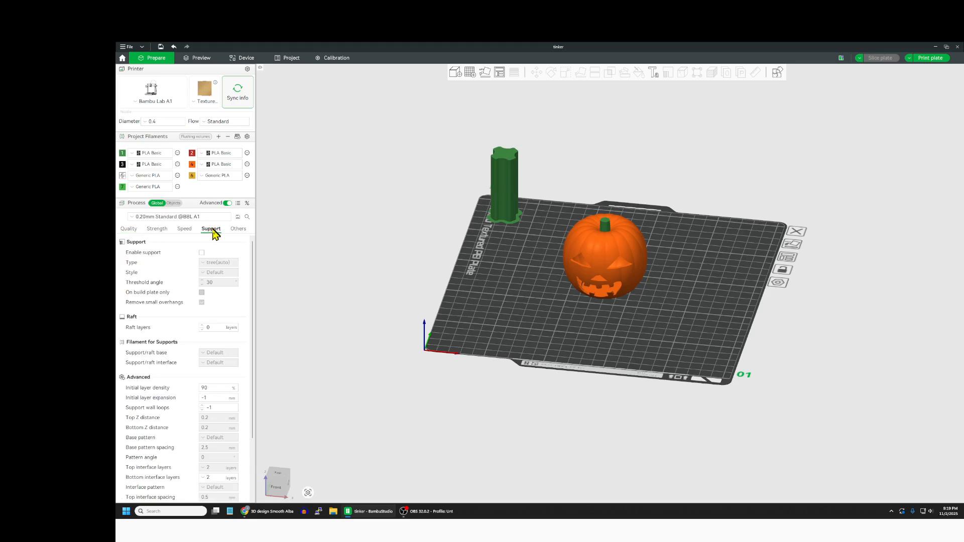
pyautogui.click(202, 253)
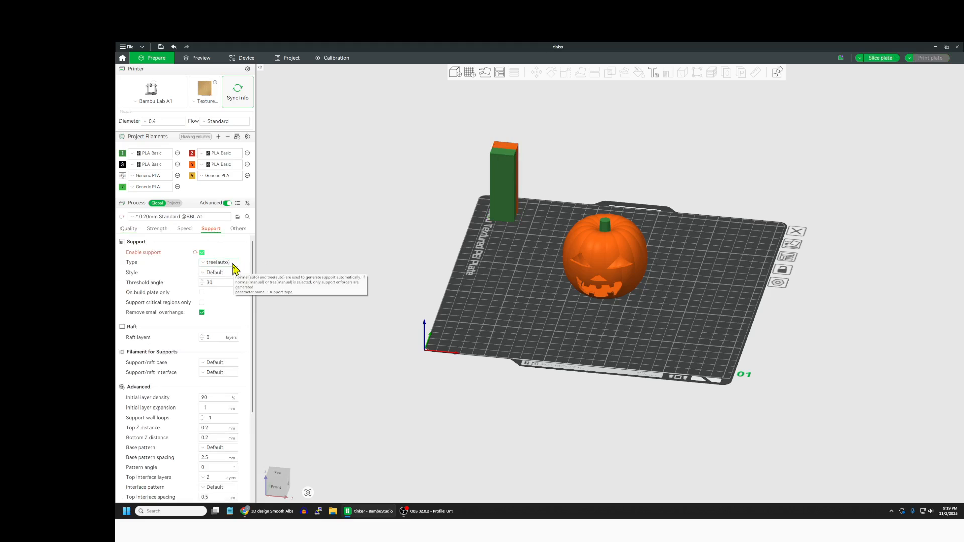
# - Set the brim type to outer and inner brim and slice the plate
pyautogui.click(238, 230)
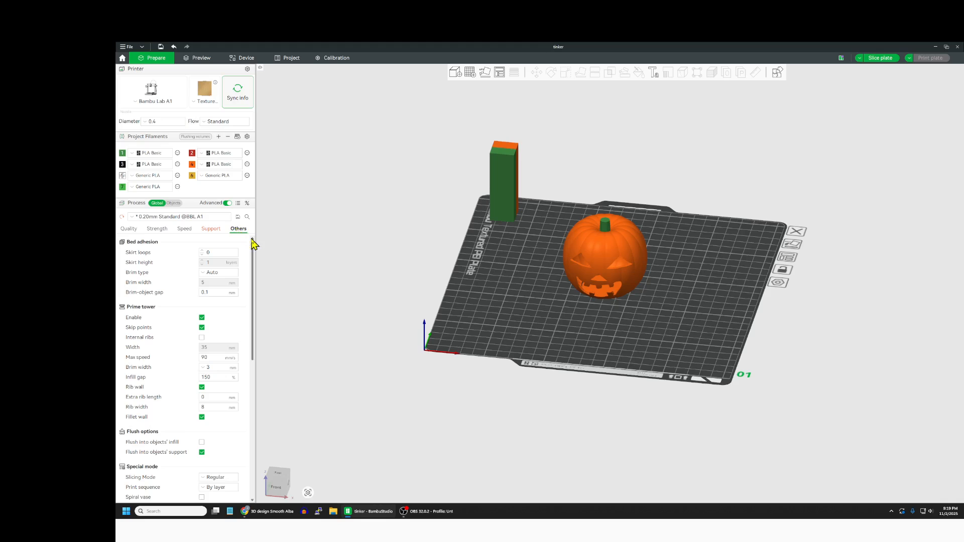
pyautogui.click(218, 273)
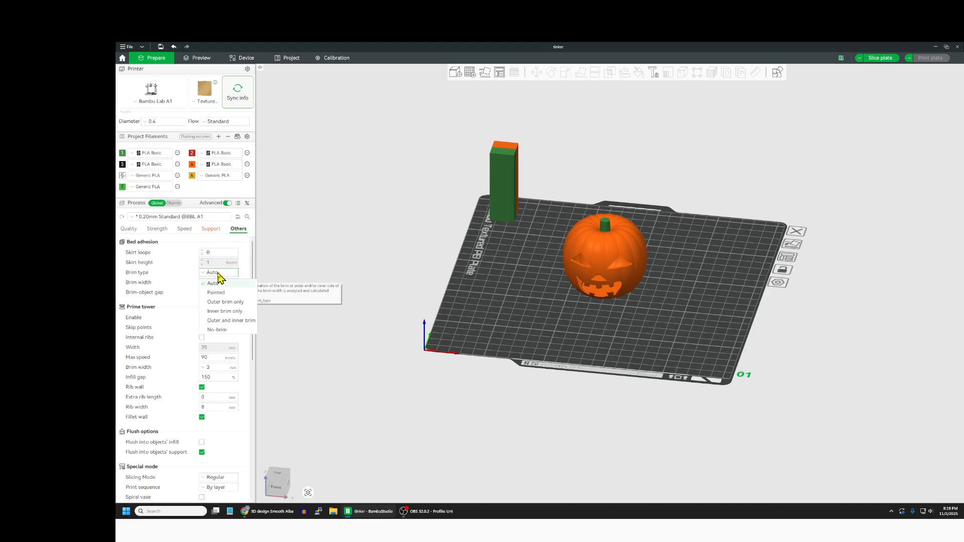
pyautogui.click(234, 321)
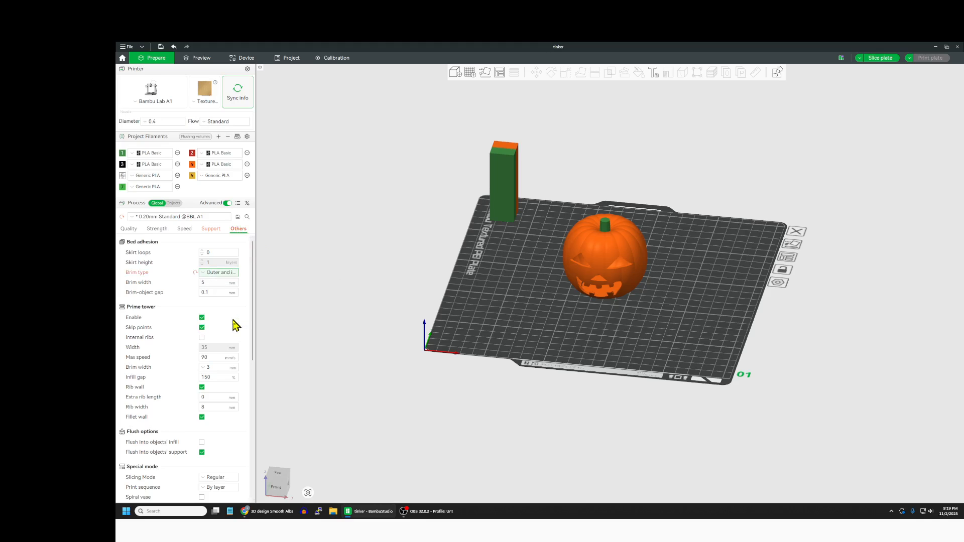
pyautogui.click(881, 59)
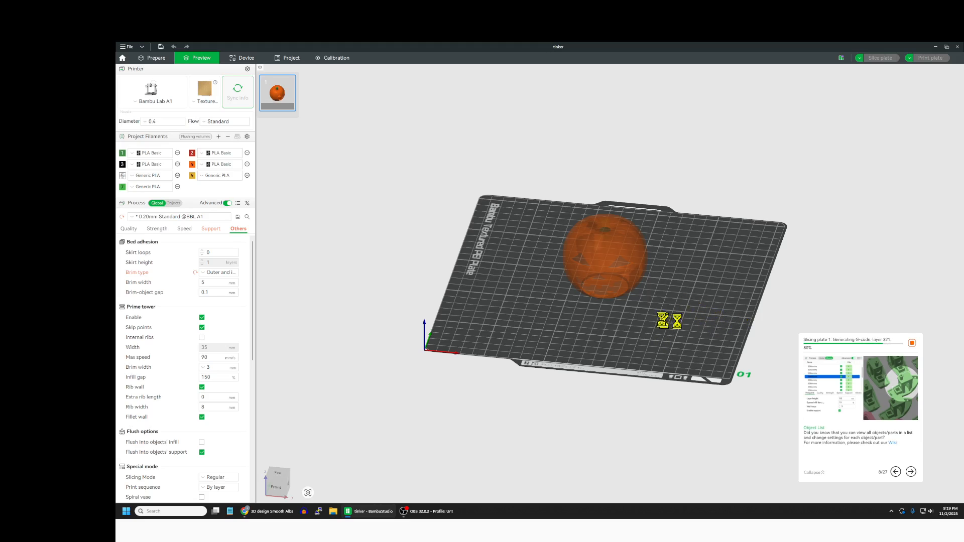
# - Examine the sliced pumpkin layer by layer from the first layer to the top, checking the brim, tree supports and stem
pyautogui.scroll(6, 687, 315)
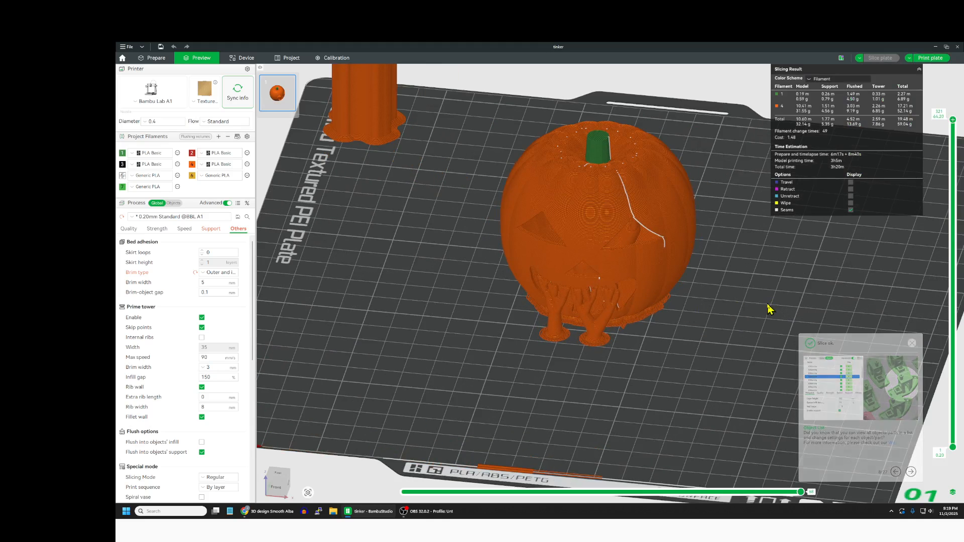
pyautogui.scroll(2, 752, 308)
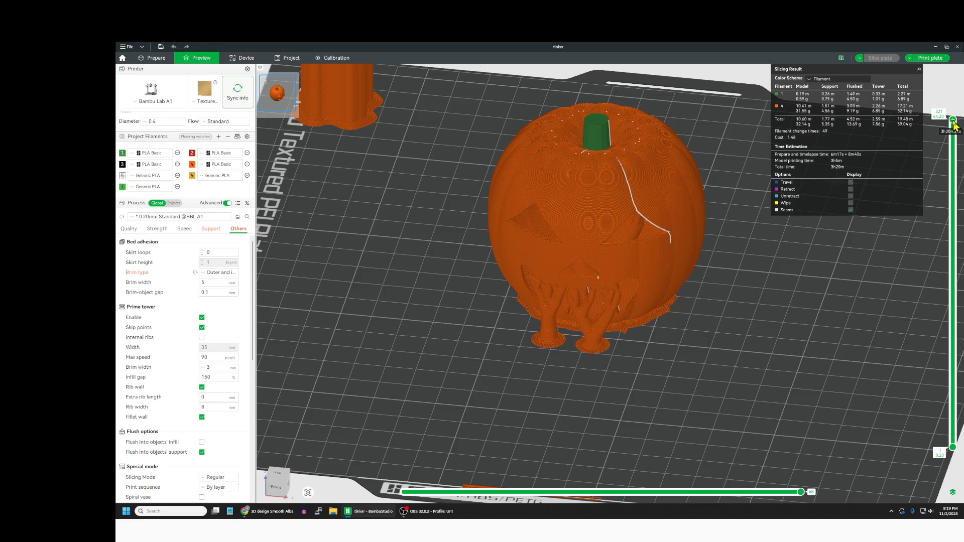
pyautogui.moveTo(953, 121); pyautogui.dragTo(957, 451)
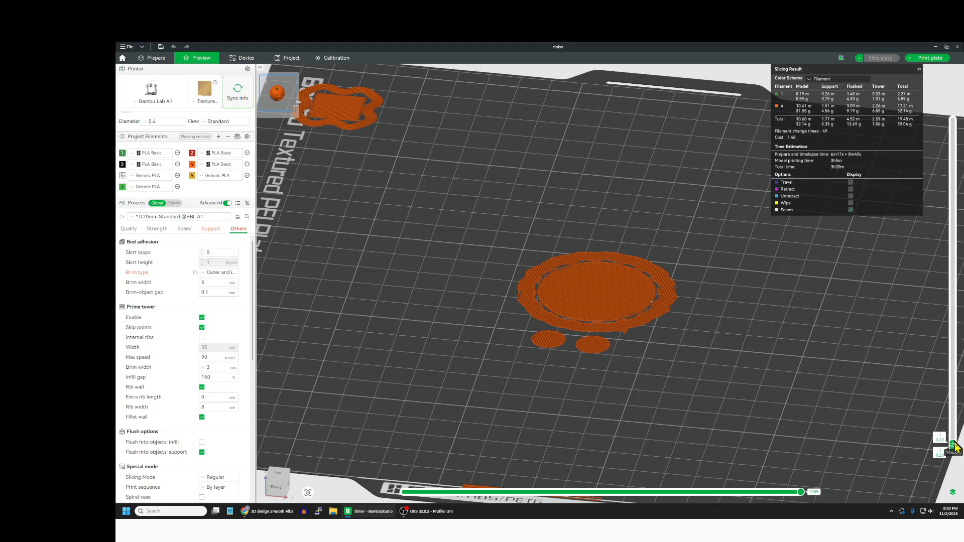
pyautogui.moveTo(952, 443); pyautogui.dragTo(945, 407)
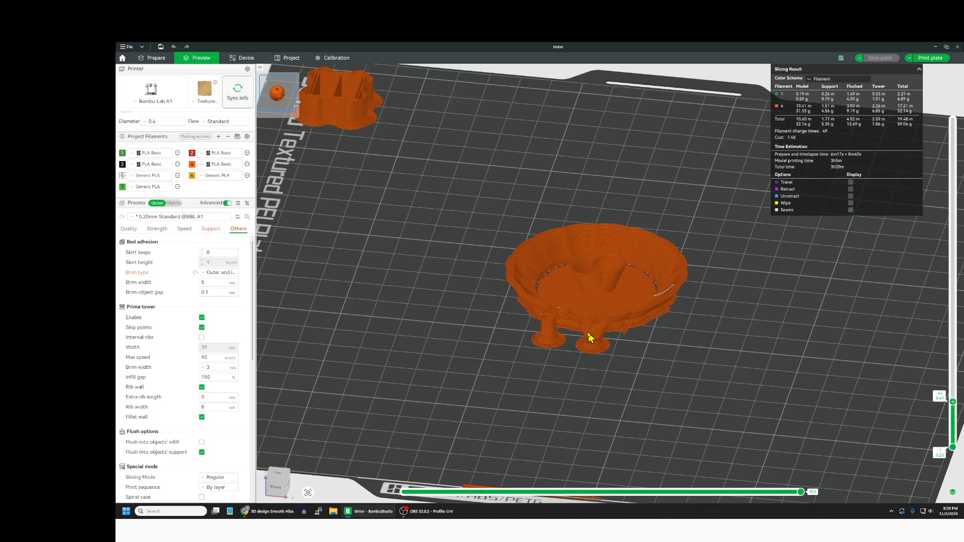
pyautogui.moveTo(953, 402); pyautogui.dragTo(944, 256)
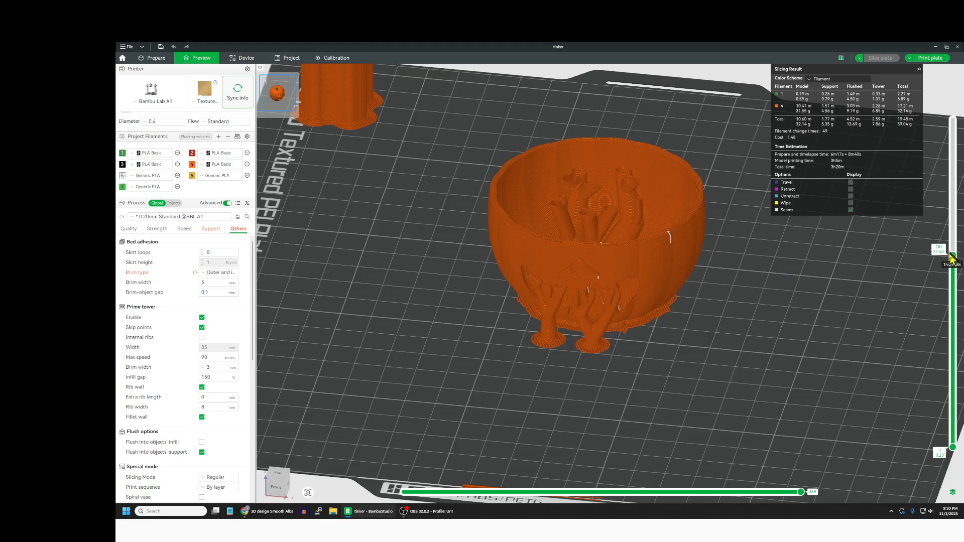
pyautogui.moveTo(954, 259); pyautogui.dragTo(953, 192)
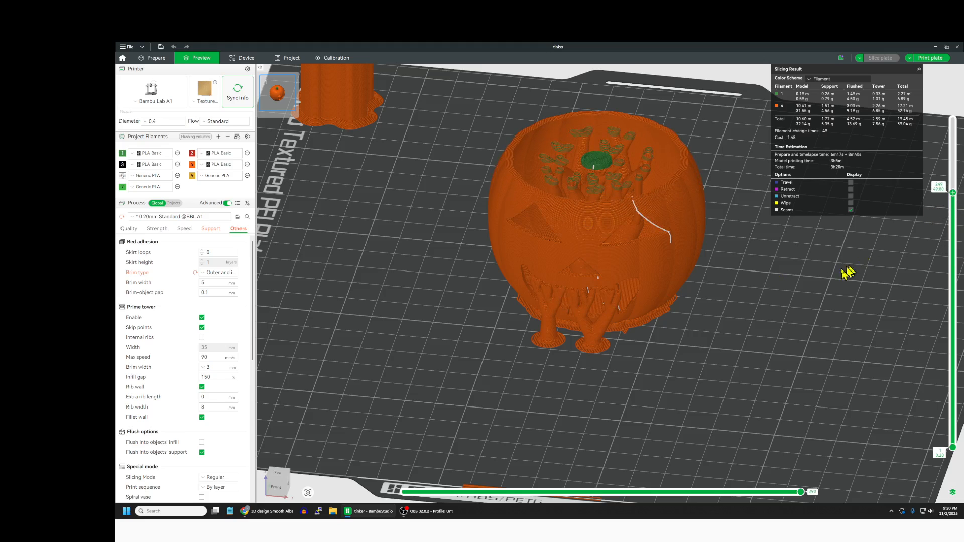
pyautogui.moveTo(767, 276); pyautogui.dragTo(738, 276)
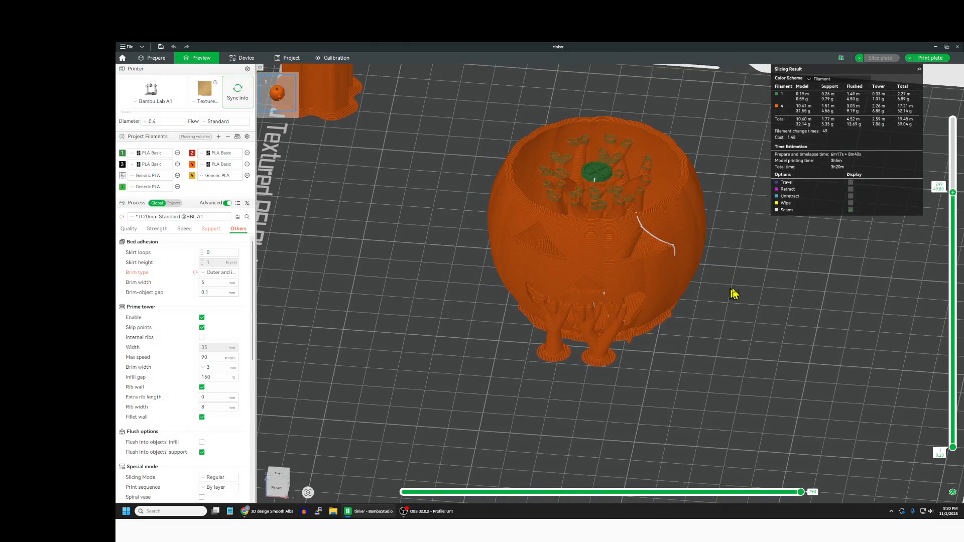
pyautogui.moveTo(799, 261); pyautogui.dragTo(797, 266)
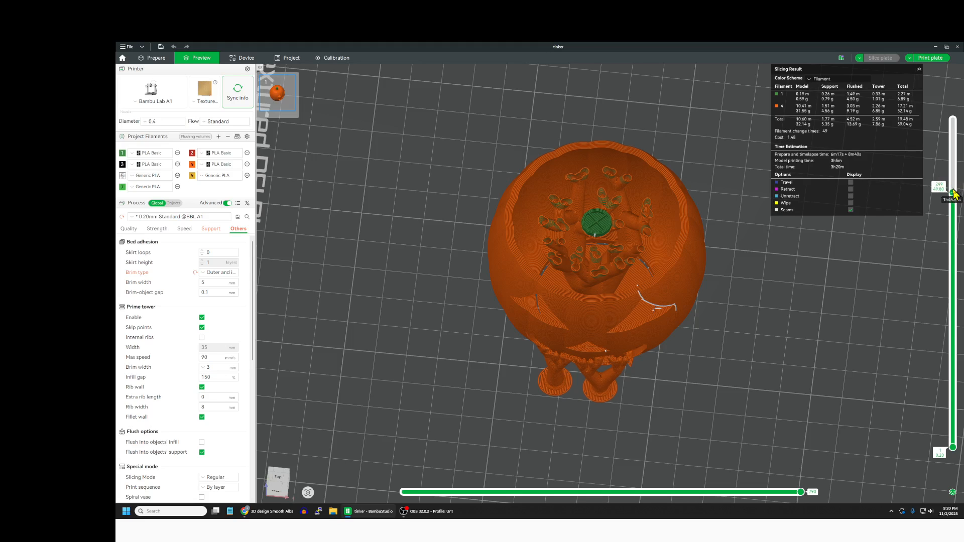
pyautogui.moveTo(953, 192); pyautogui.dragTo(953, 168)
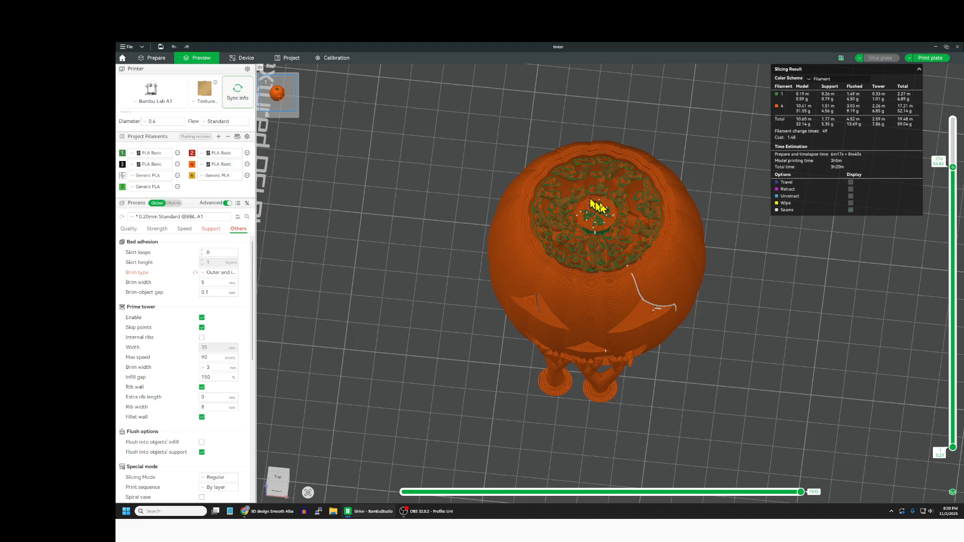
pyautogui.moveTo(953, 167); pyautogui.dragTo(953, 119)
pyautogui.moveTo(768, 351); pyautogui.dragTo(748, 332)
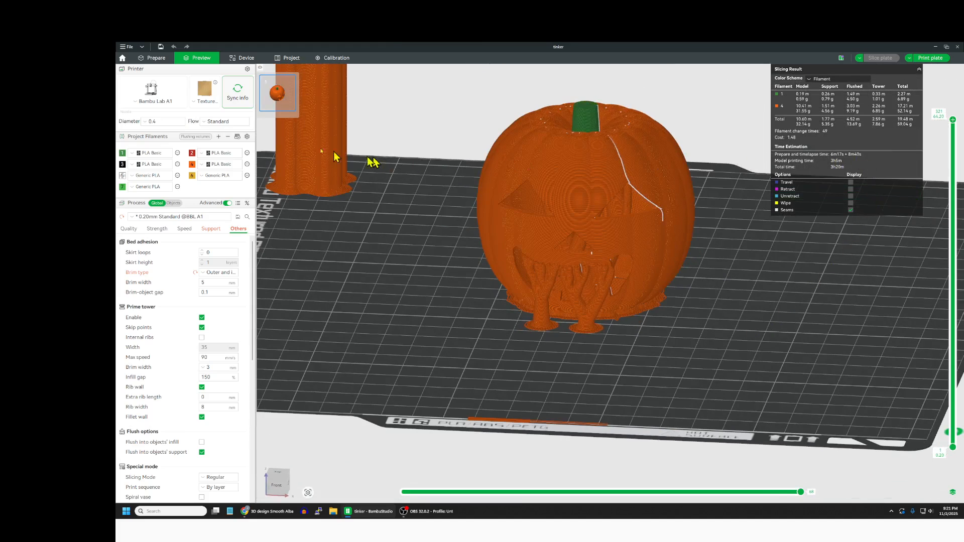